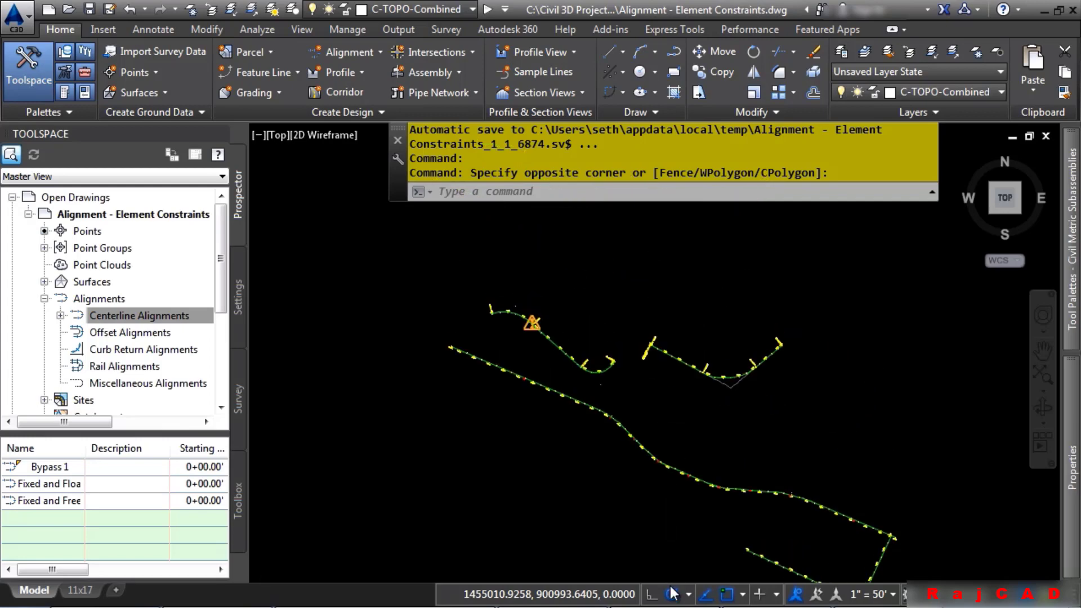
Try stretching the Fixed and Floating alignment's warning-marked point up to a new position, and undo the grip edit
scroll(513, 286, "up", 3)
left_click(477, 299)
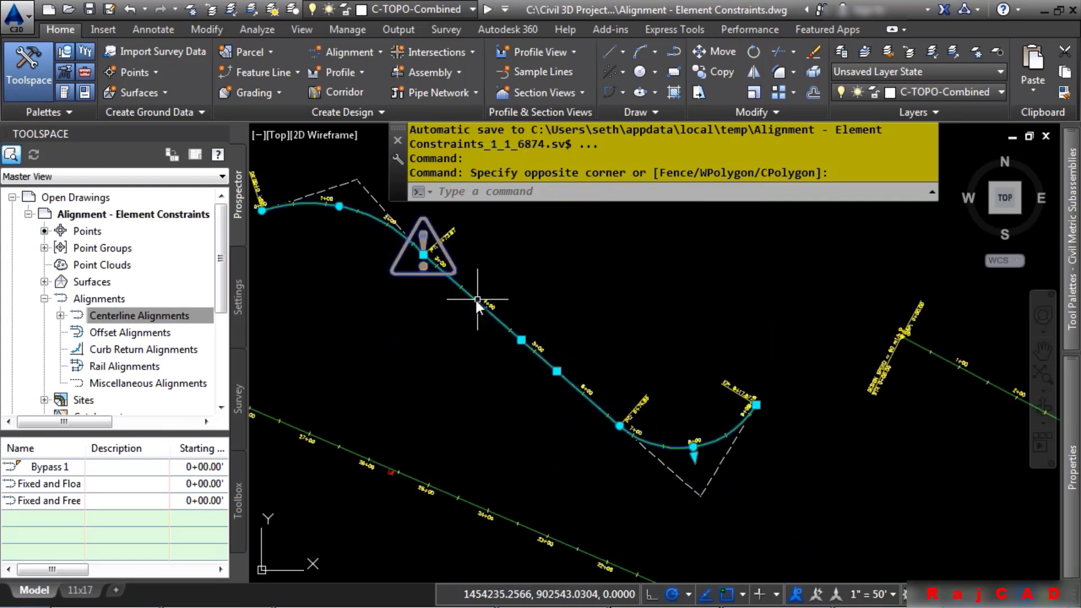
middle_click_drag(437, 265, 565, 409)
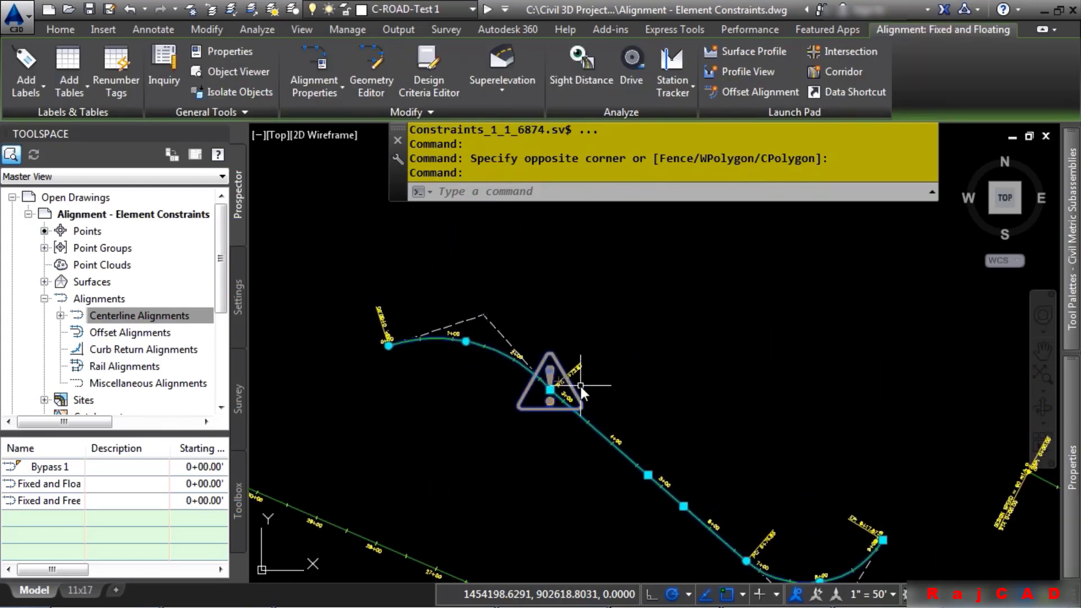
left_click(549, 389)
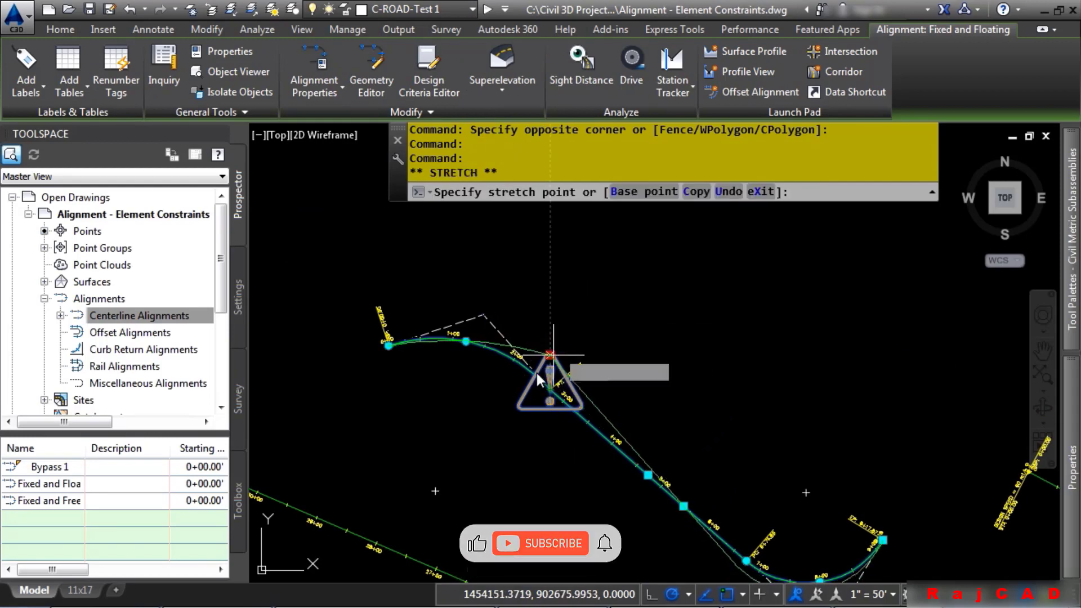
left_click(583, 336)
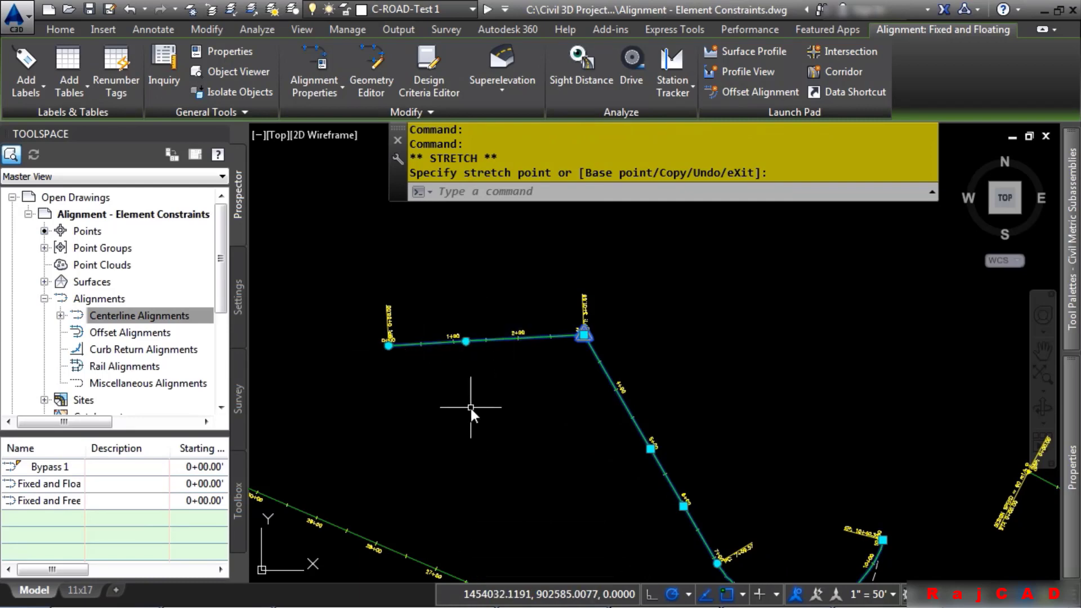
key("ctrl+z")
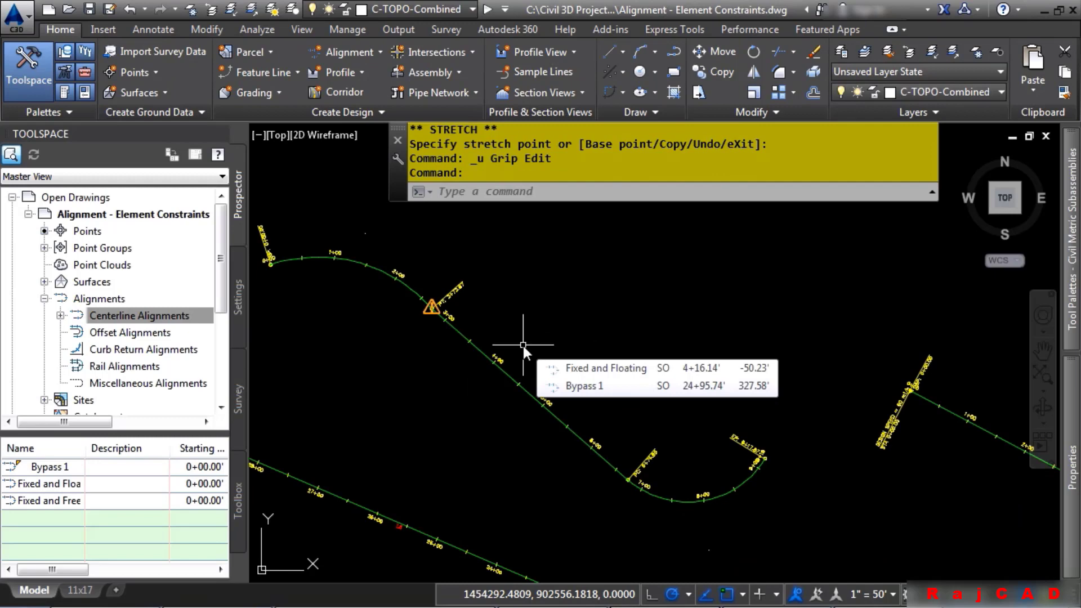
Stretch the Fixed and Floating alignment's second tangent point about 50' straight down, and move the final curve's end point farther down
middle_click_drag(627, 404, 525, 321)
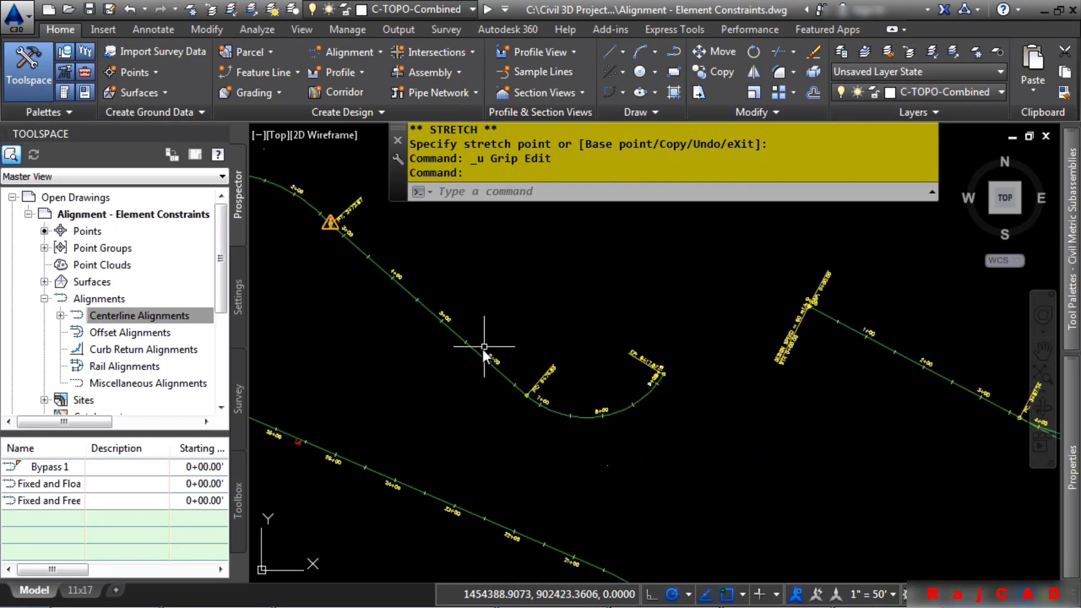
left_click(481, 355)
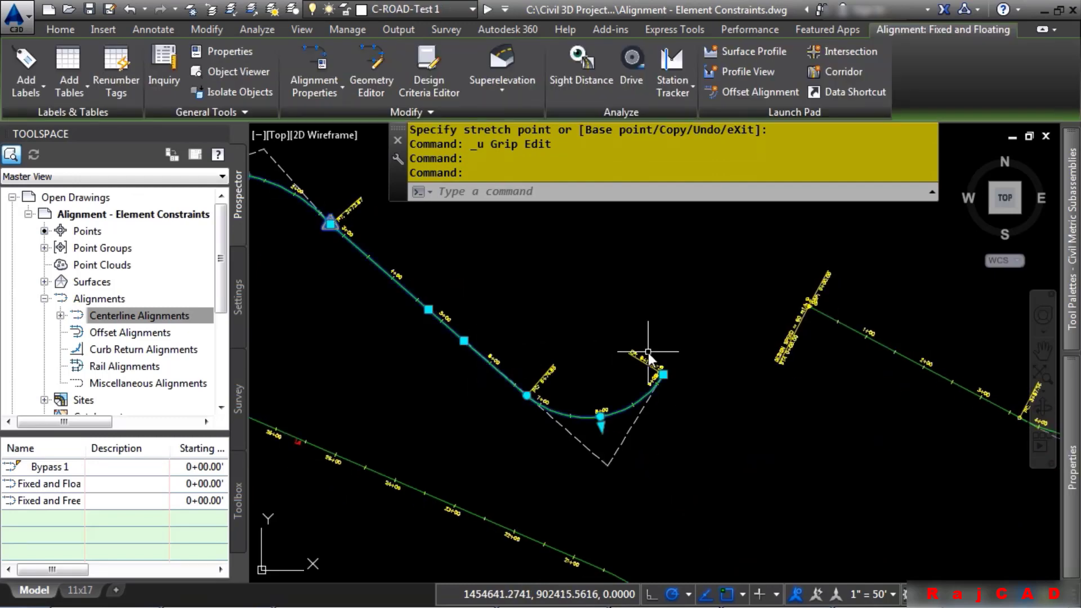
left_click(463, 340)
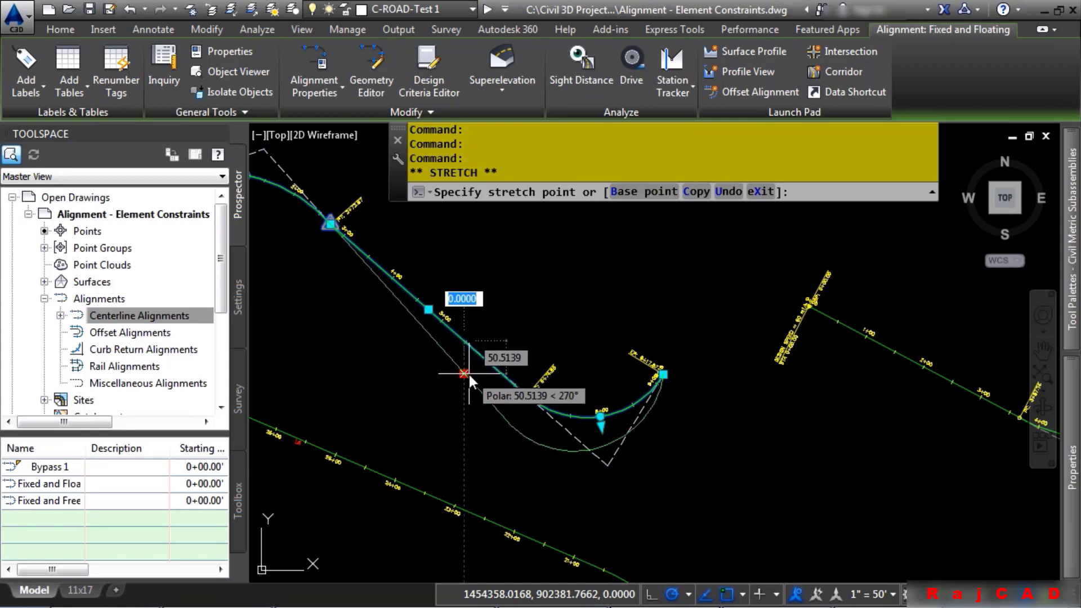
left_click(465, 372)
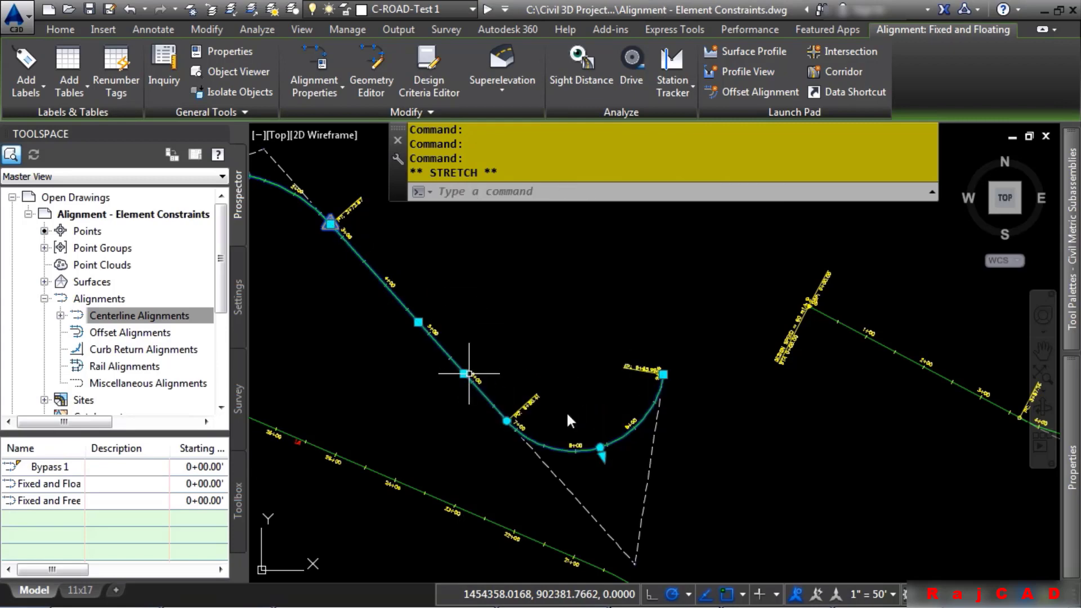
left_click(663, 374)
left_click(680, 440)
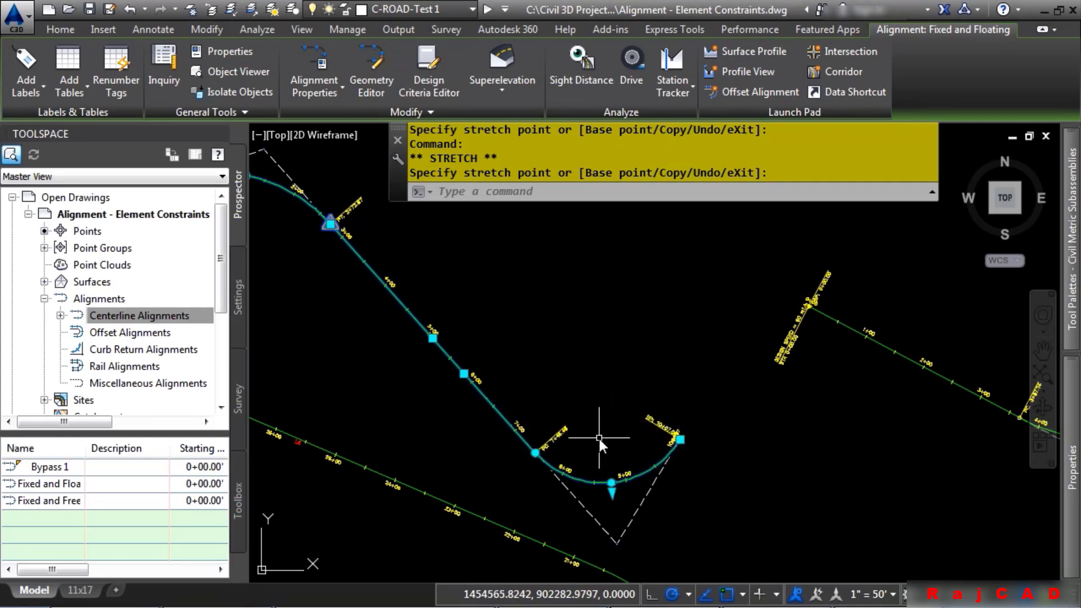
middle_click_drag(926, 470, 485, 381)
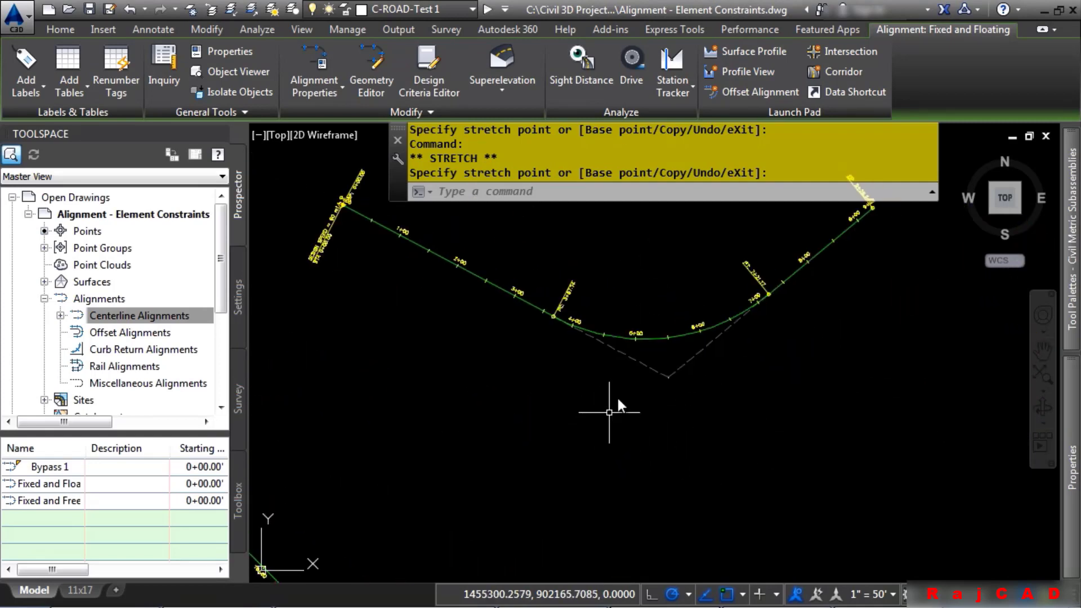
key("Escape")
key("Escape")
Stretch the Fixed and Free alignment's far end point up to a new position, testing how its free curve adjusts
mouse_move(619, 397)
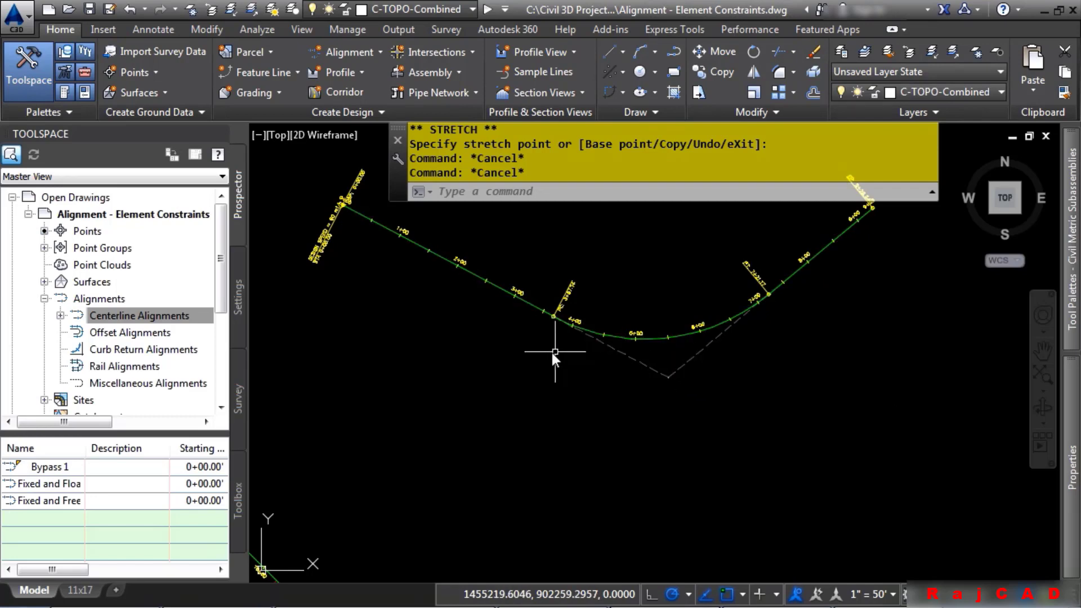
middle_click_drag(450, 327, 473, 384)
left_click(409, 285)
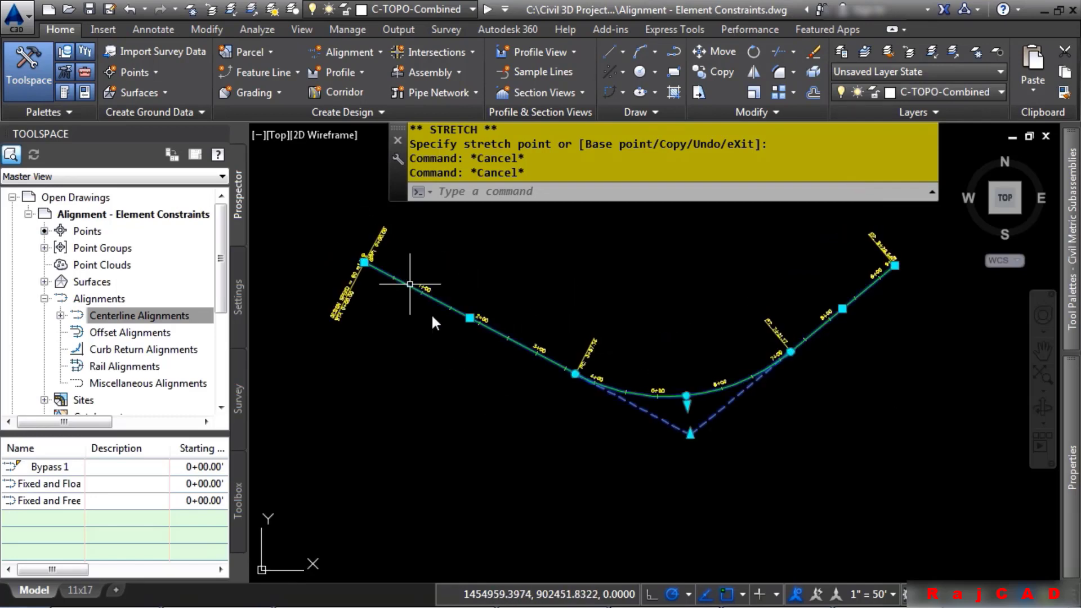
left_click(895, 264)
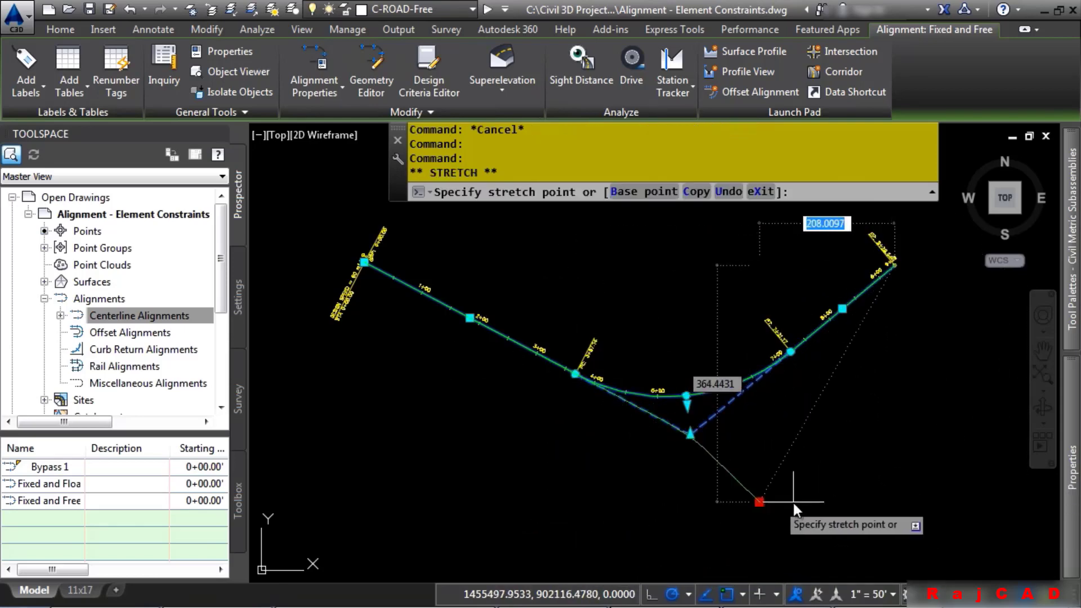
scroll(782, 513, "down", 3)
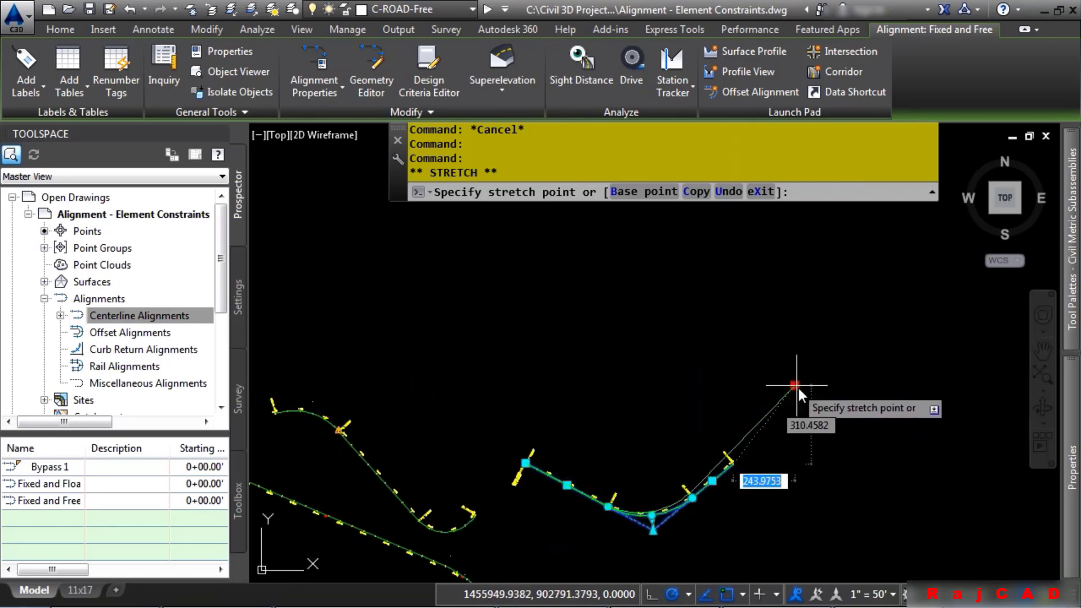
left_click(754, 371)
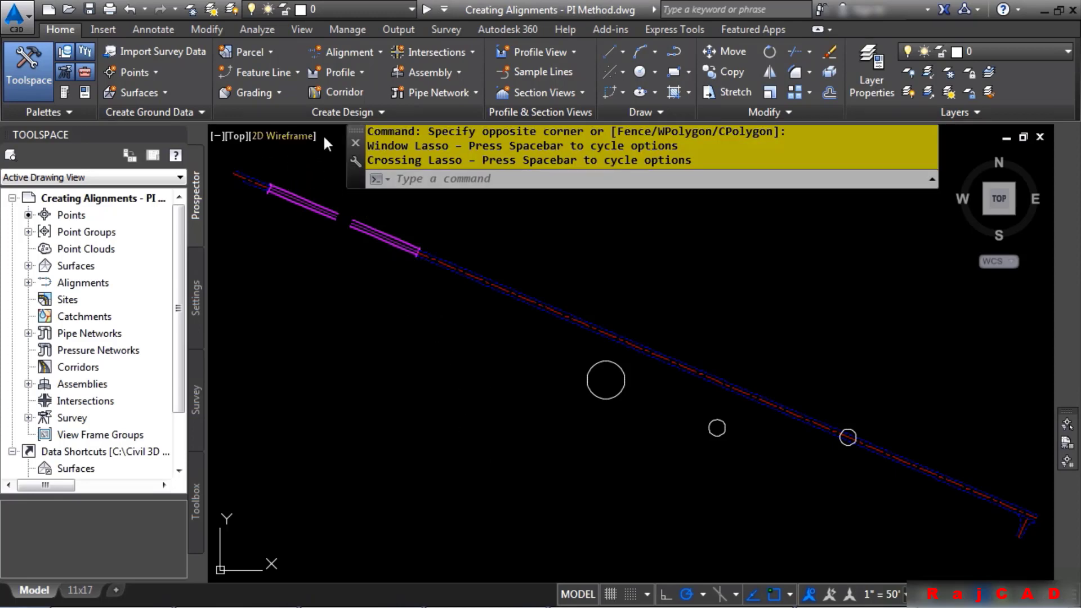
Set up a new centerline alignment layout for Bypass - 1 with the Layout style and the All Labels label set
left_click(369, 55)
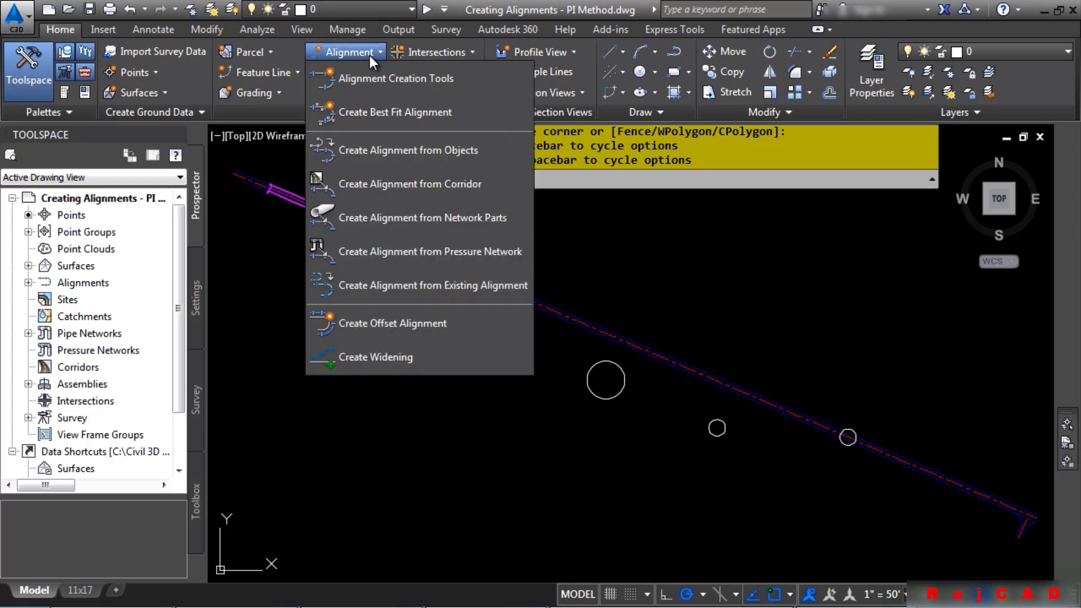
left_click(373, 76)
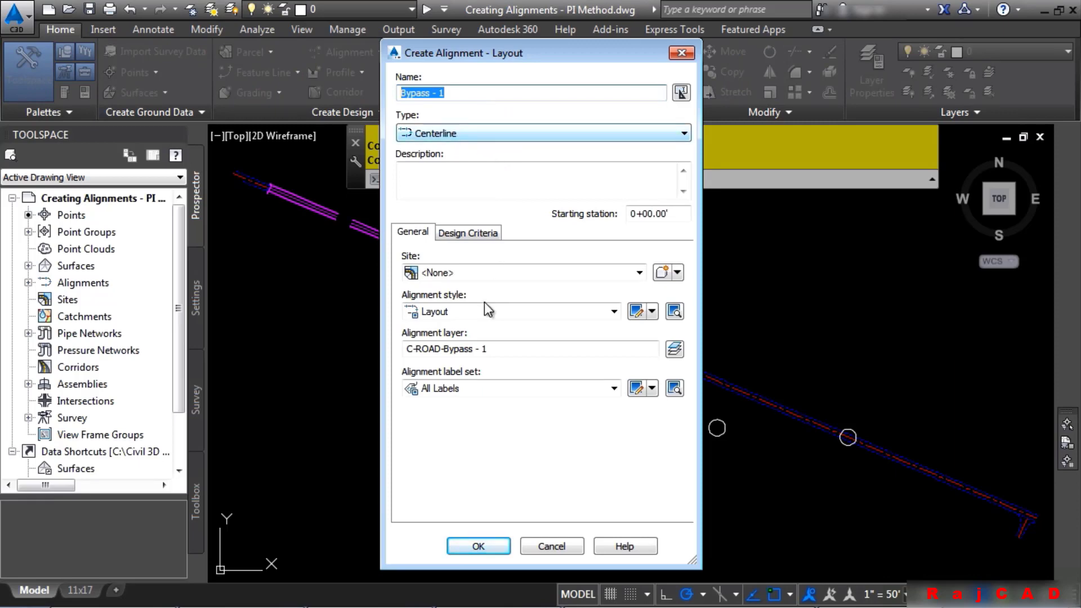
left_click(468, 315)
left_click(469, 317)
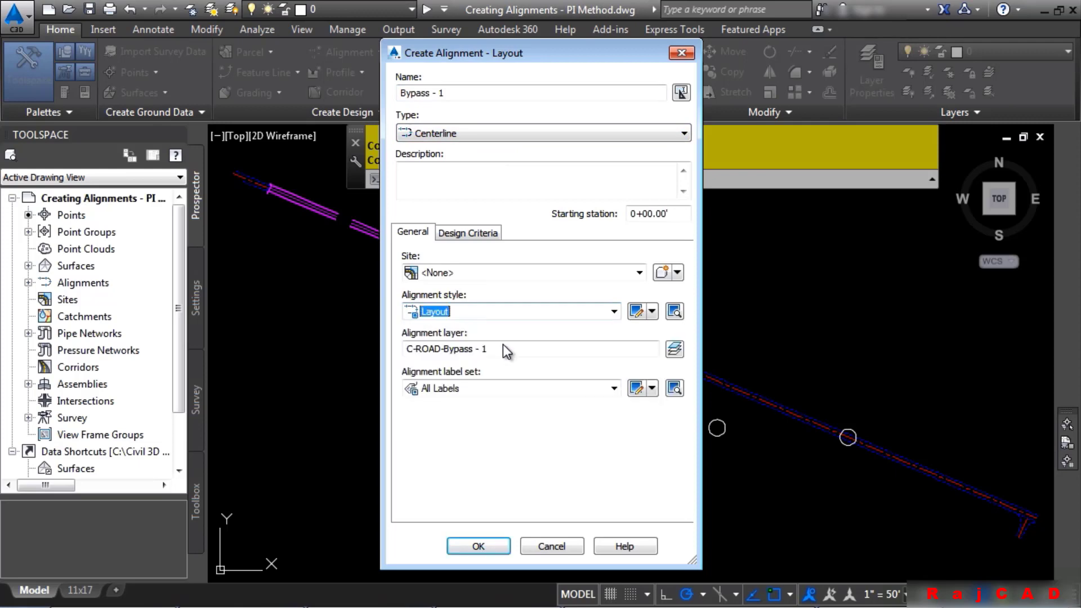
left_click(508, 388)
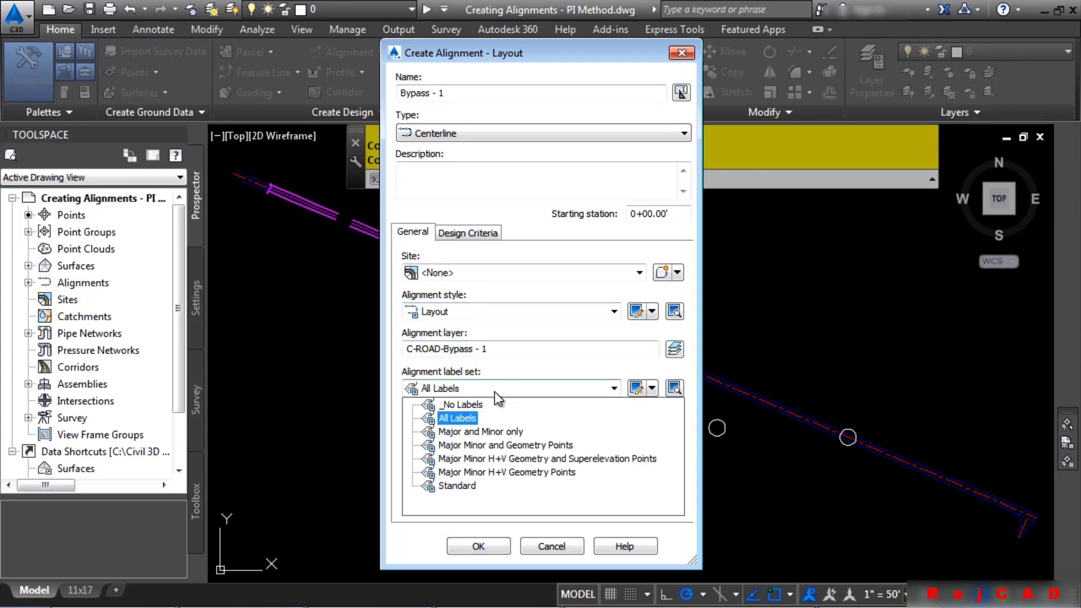
left_click(457, 419)
Turn on criteria-based design to review the minimum radius tables, and turn it back off
left_click(471, 243)
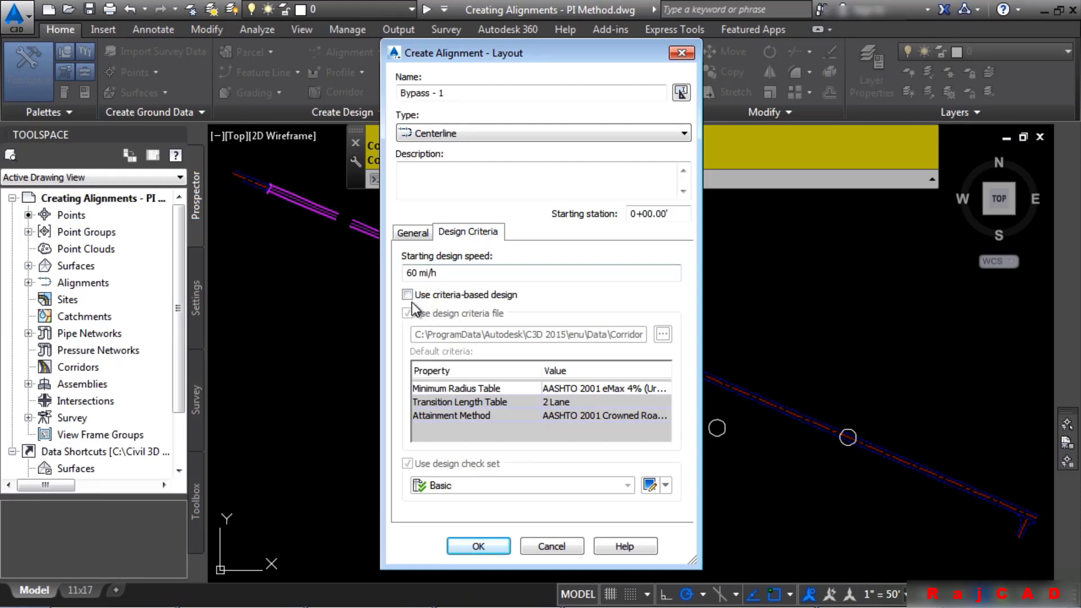
left_click(422, 273)
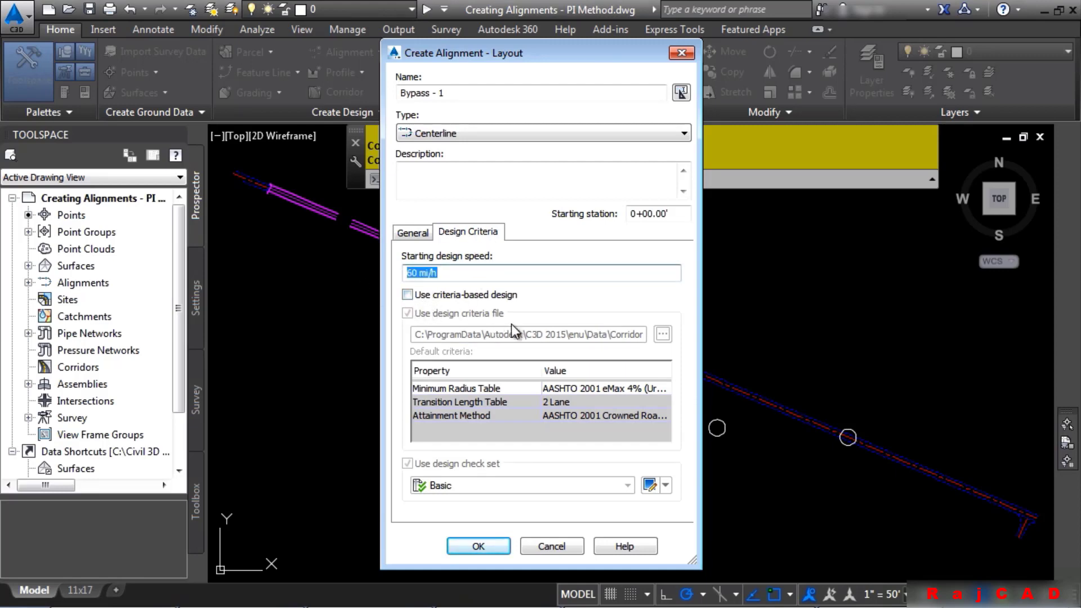
left_click(407, 295)
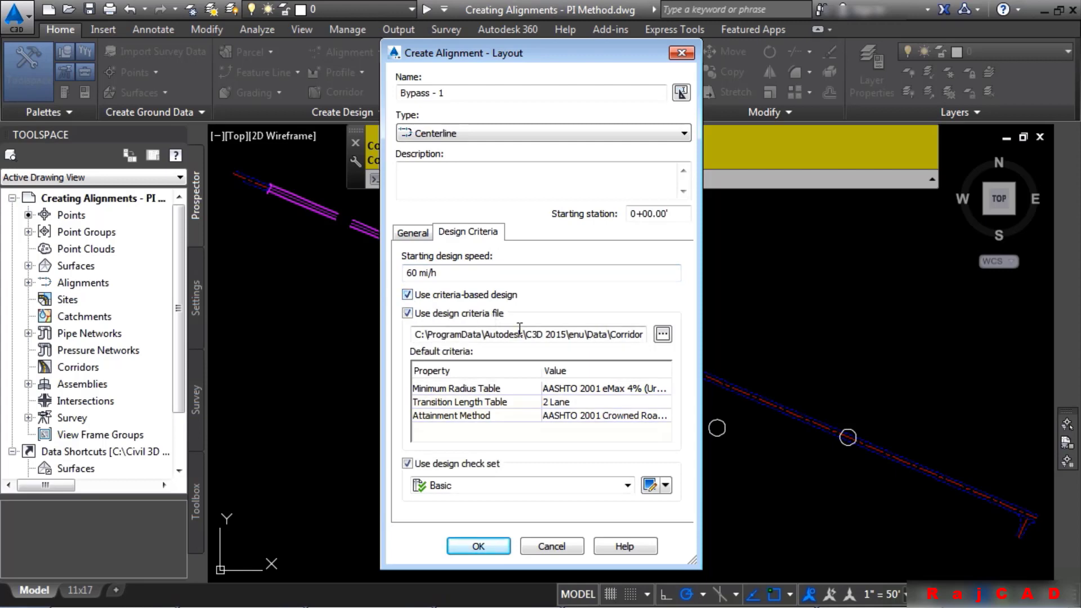
left_click(617, 388)
left_click(617, 389)
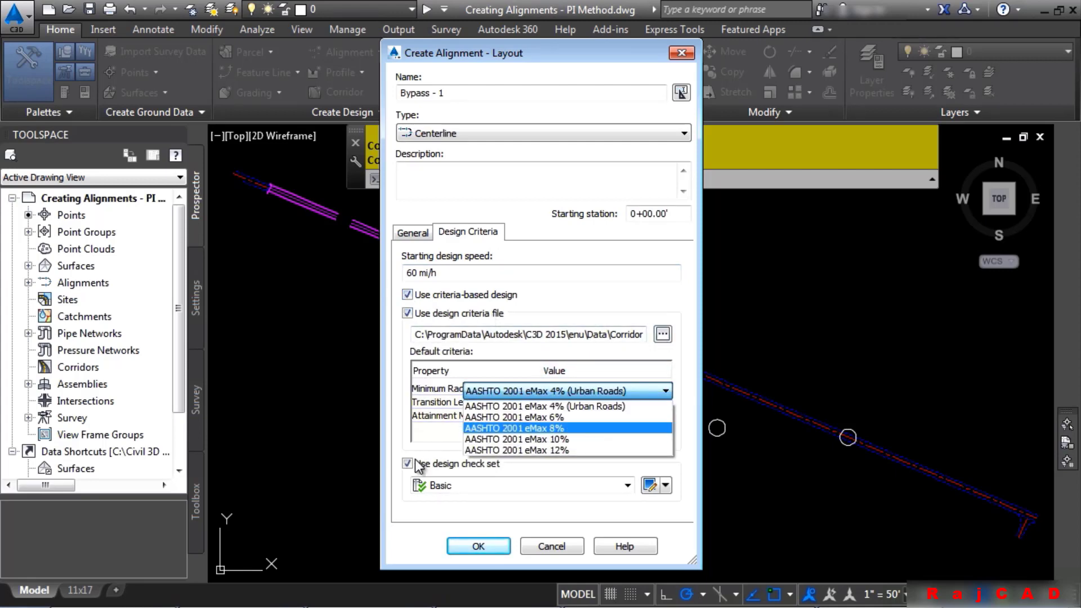
left_click(391, 485)
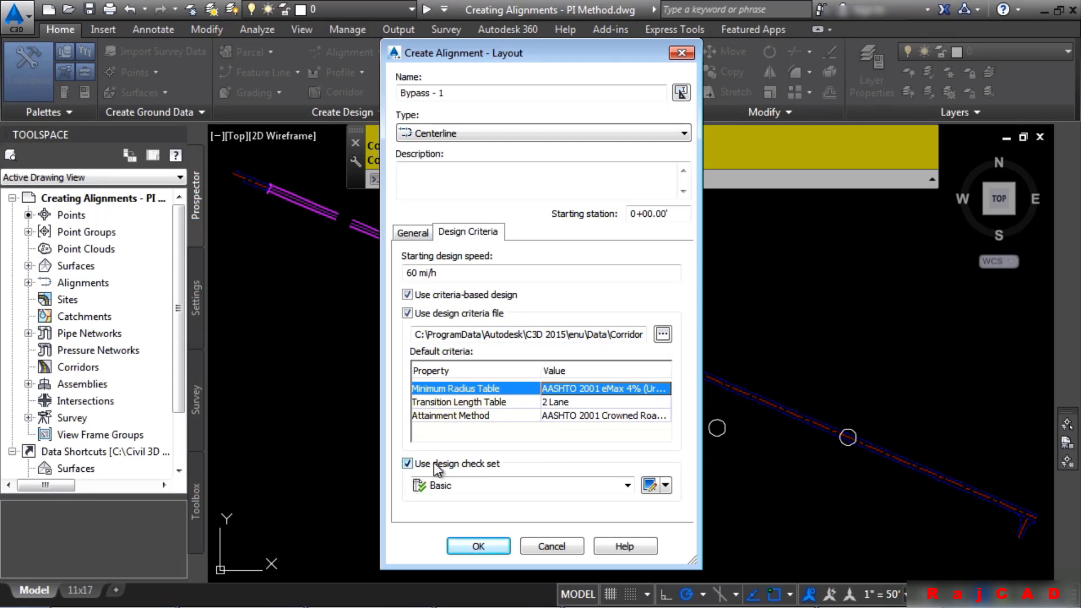
left_click(407, 295)
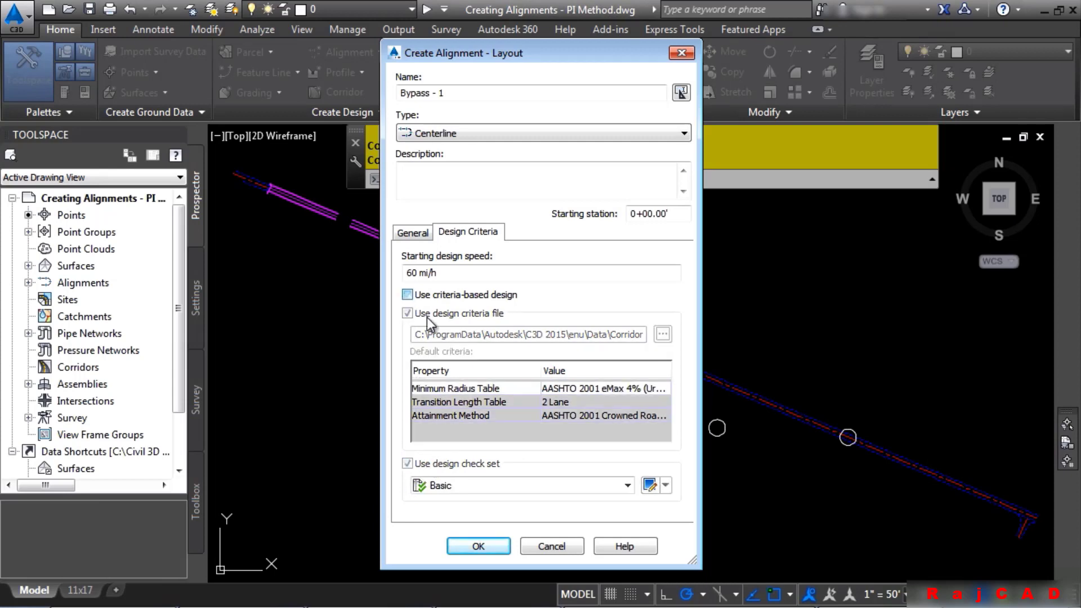
Accept the alignment setup and configure the curve and spiral settings for a curve only, with a 200' default radius
left_click(483, 550)
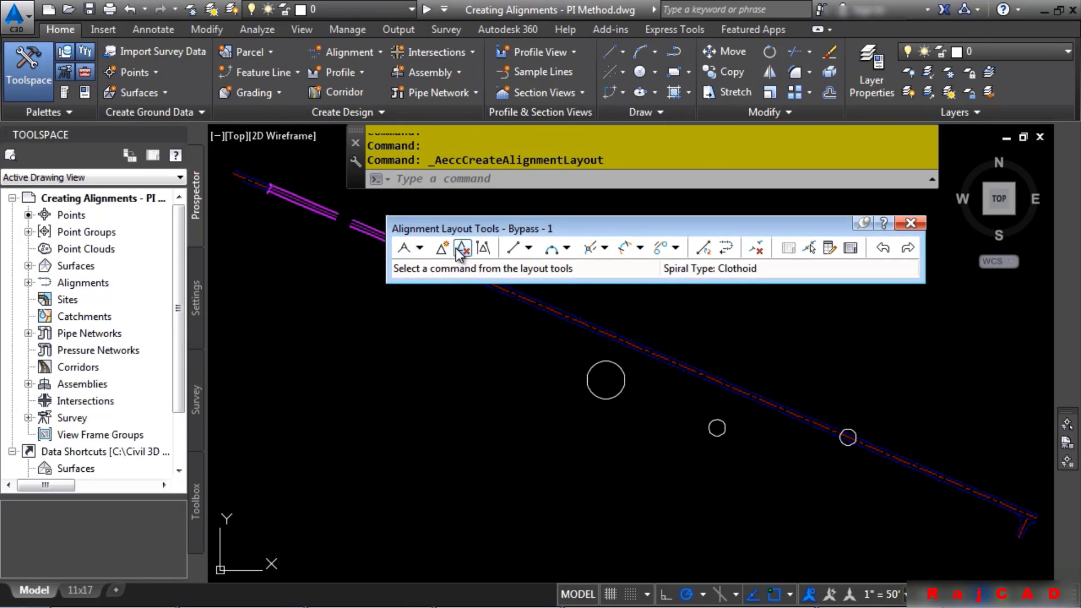
left_click(420, 248)
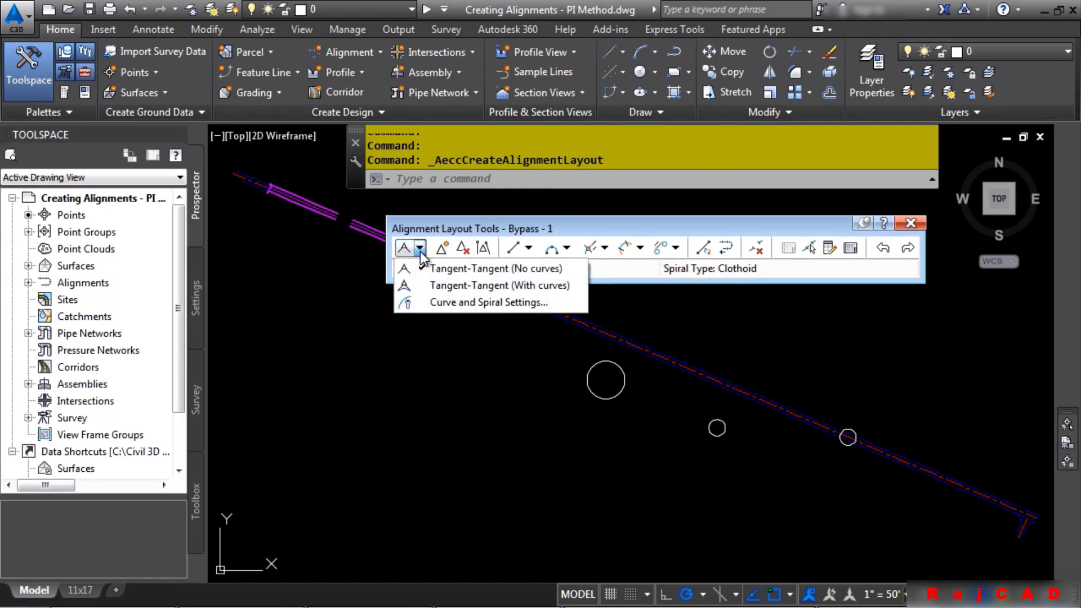
left_click(448, 302)
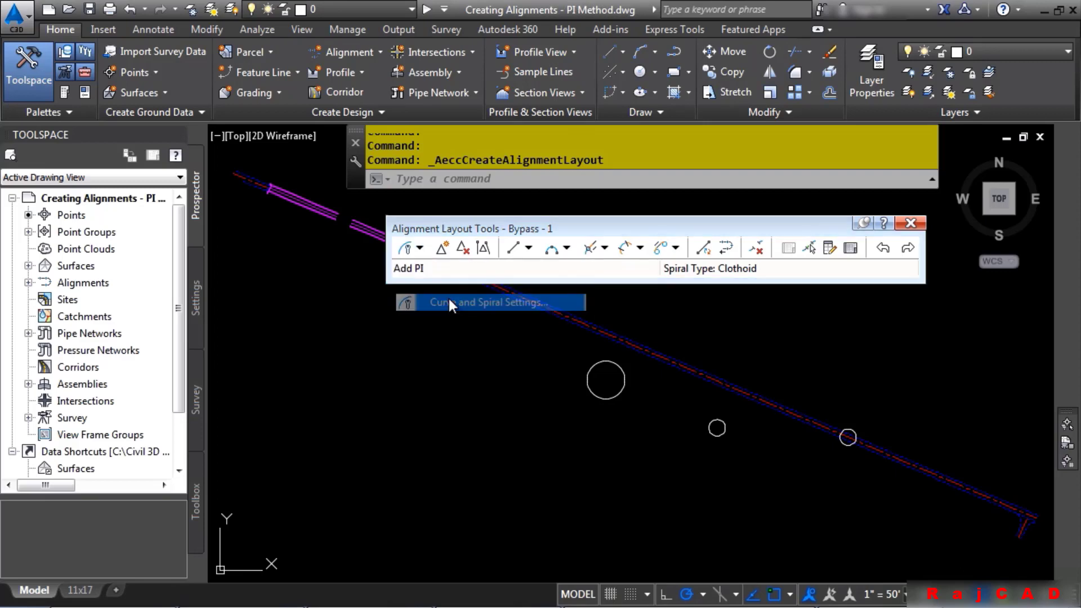
left_click_drag(510, 314, 380, 315)
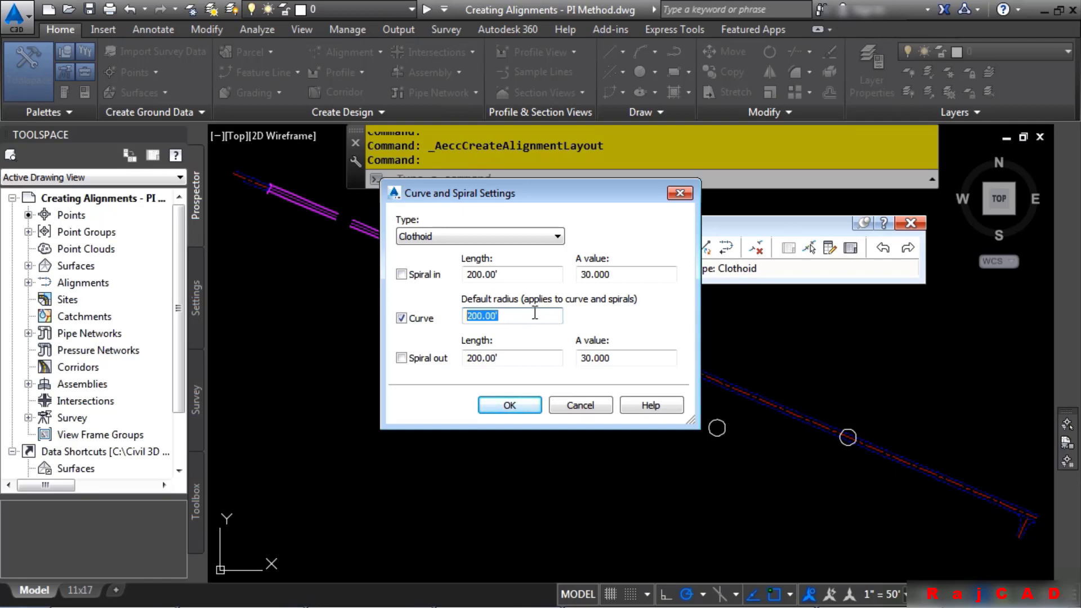
left_click(525, 400)
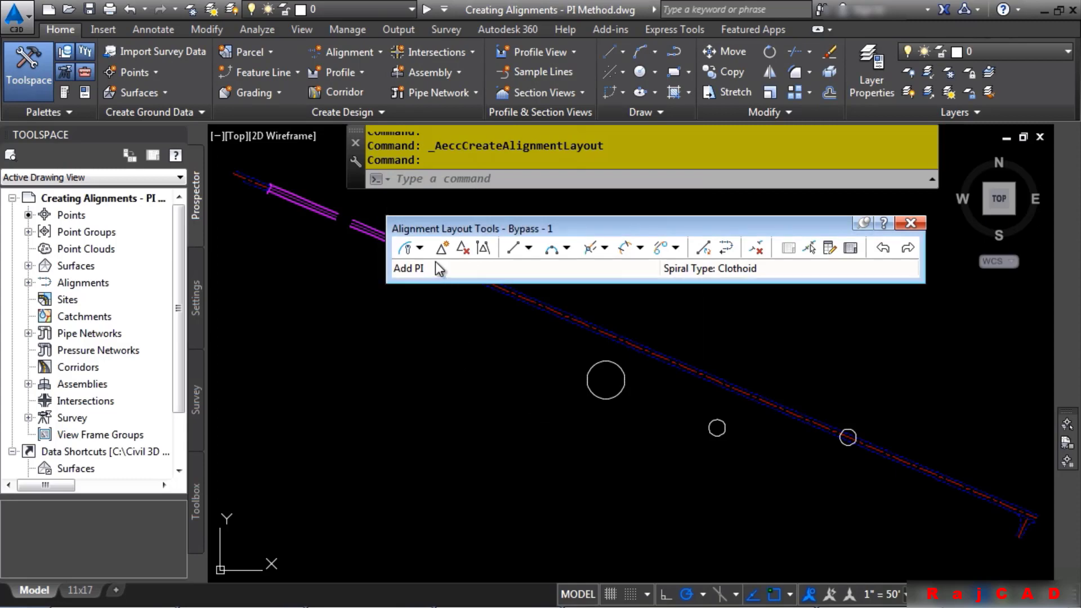
Begin a tangent-tangent layout with curves and set the start point at northing 901285.932, easting 1456414.0065
left_click(419, 248)
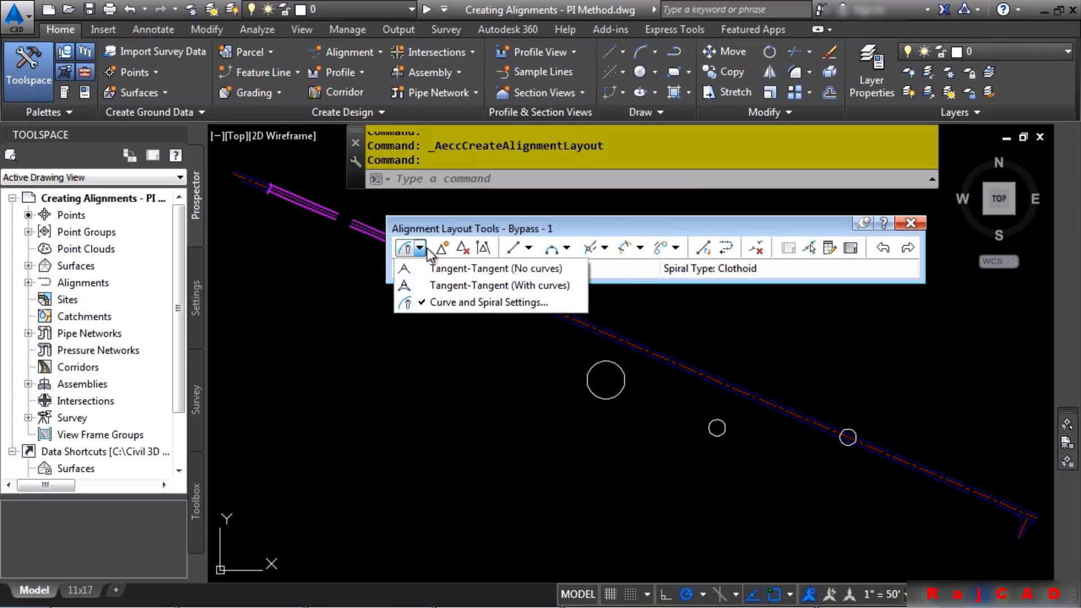
left_click(460, 286)
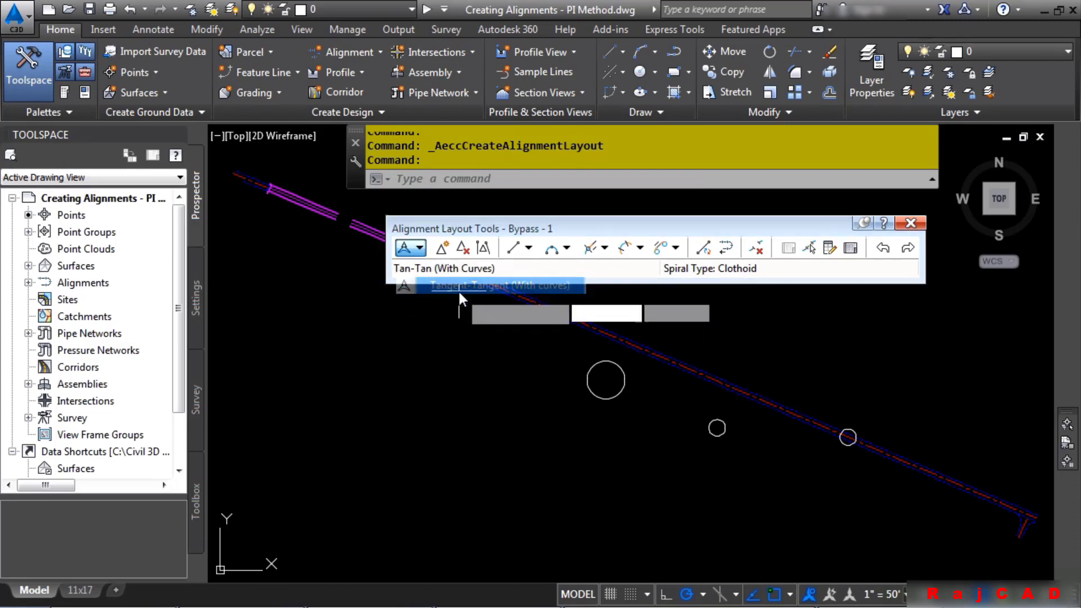
left_click_drag(682, 223, 674, 198)
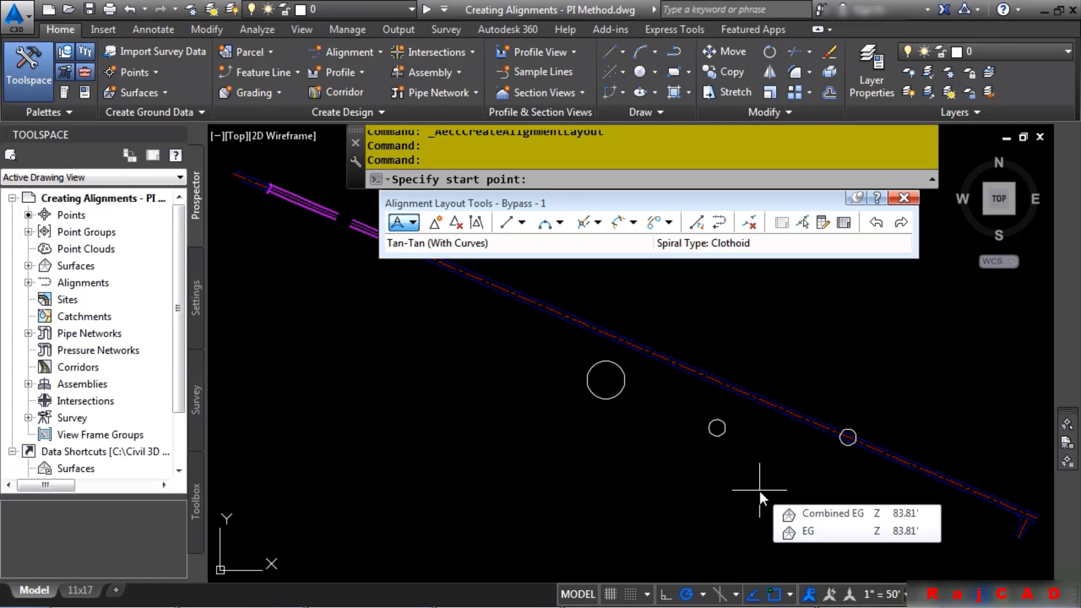
type("'ne")
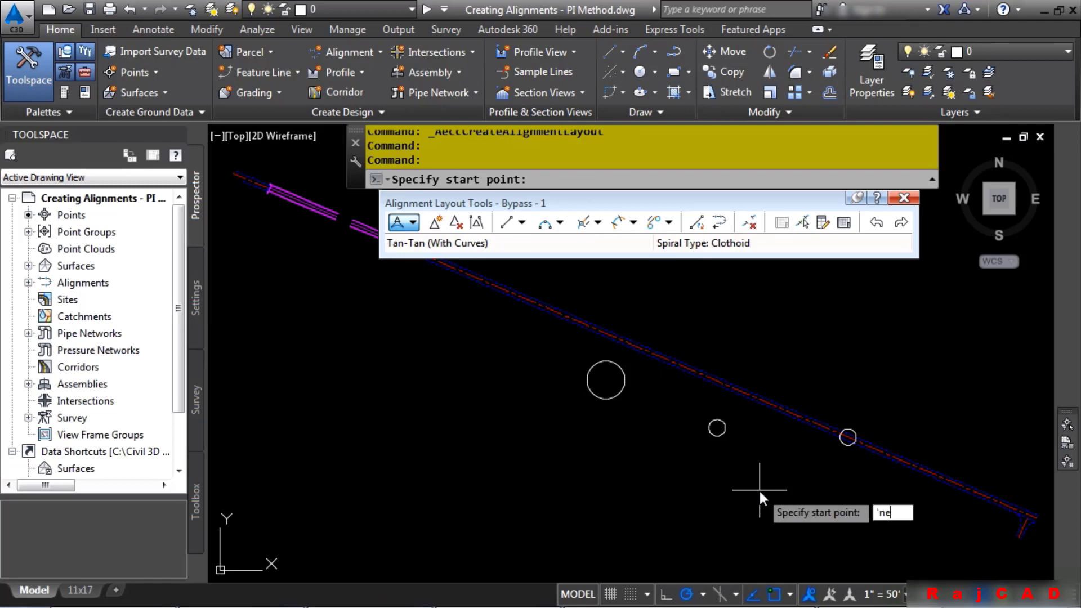
key("Return")
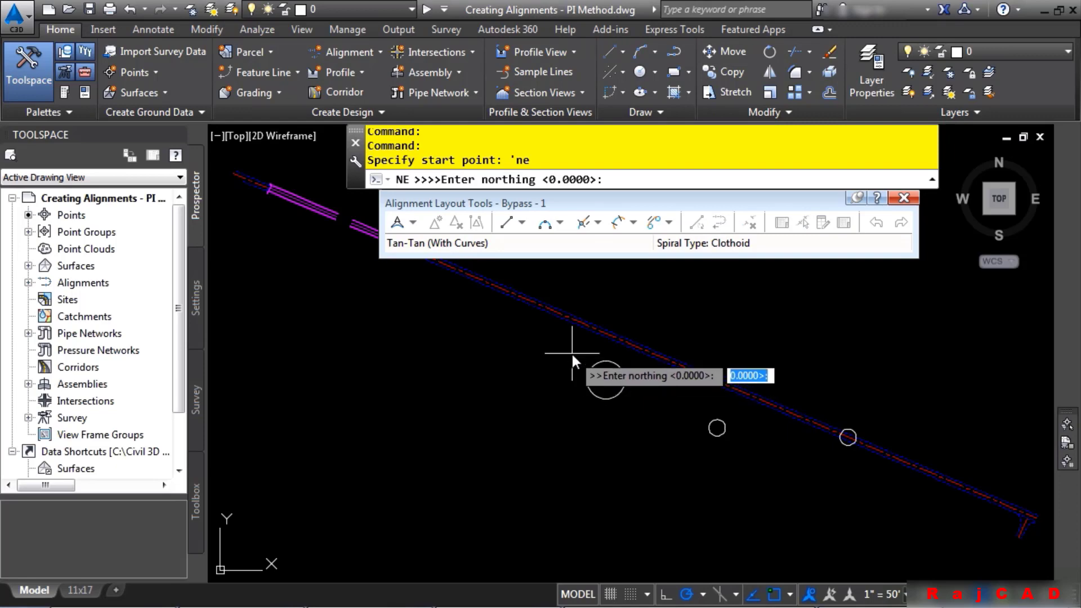
type("90128")
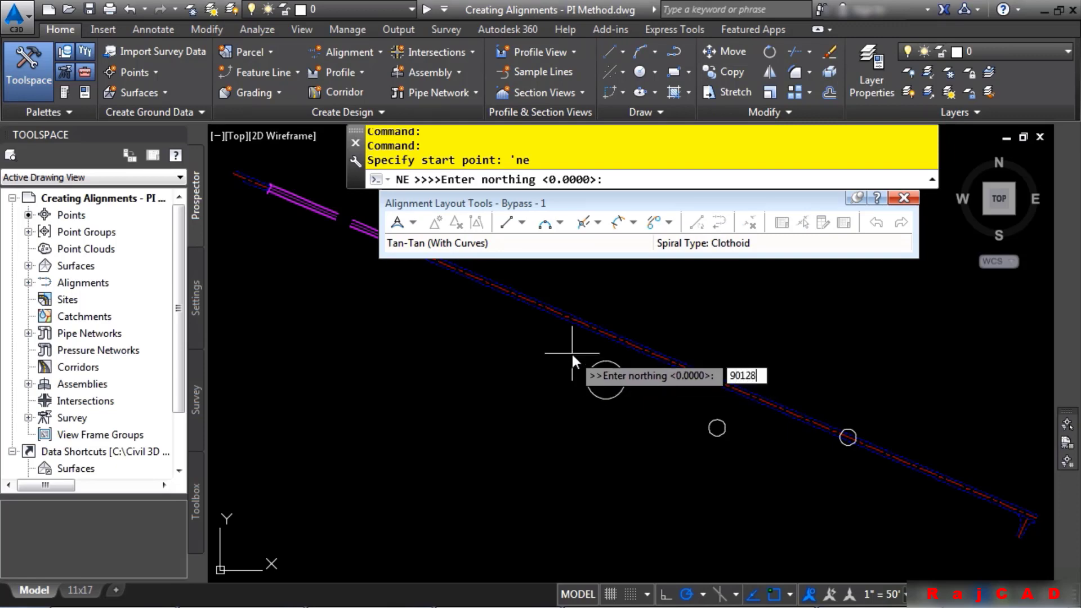
type("5.932")
key("Return")
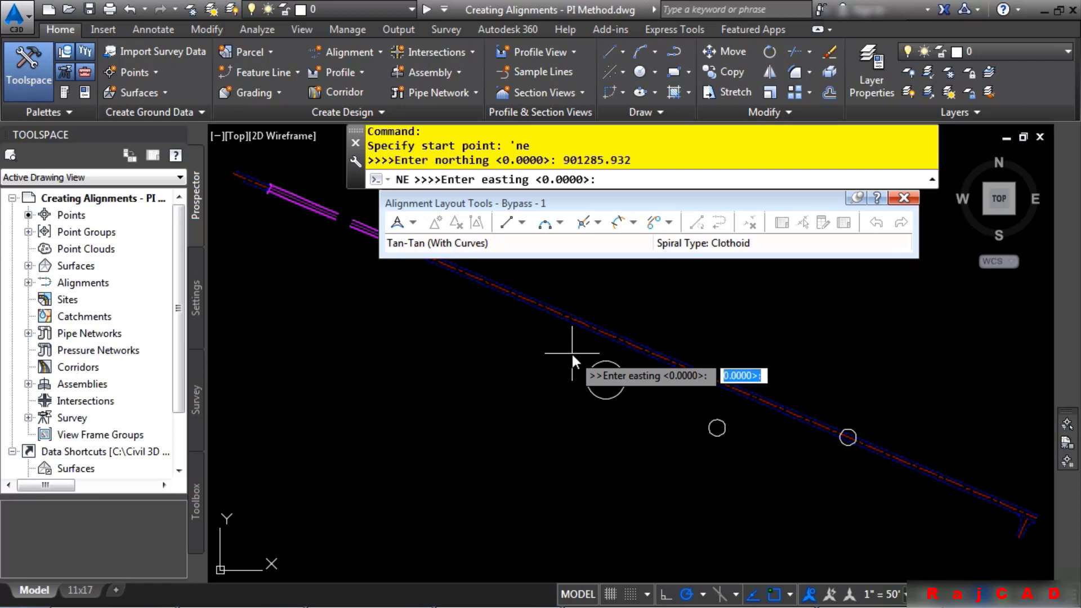
type("1456")
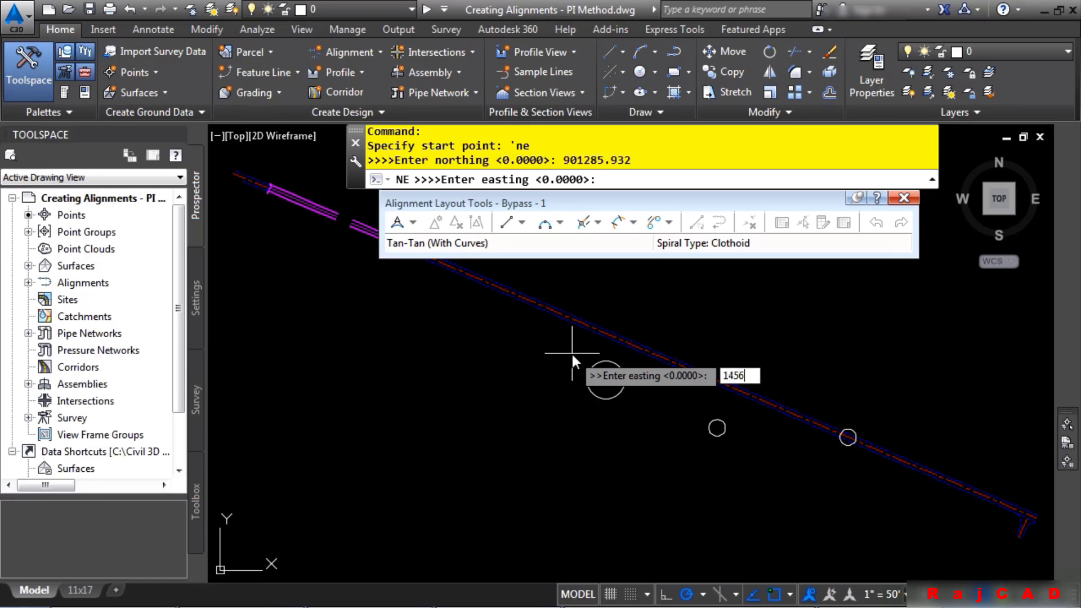
type("414.00")
type("00")
key("Return")
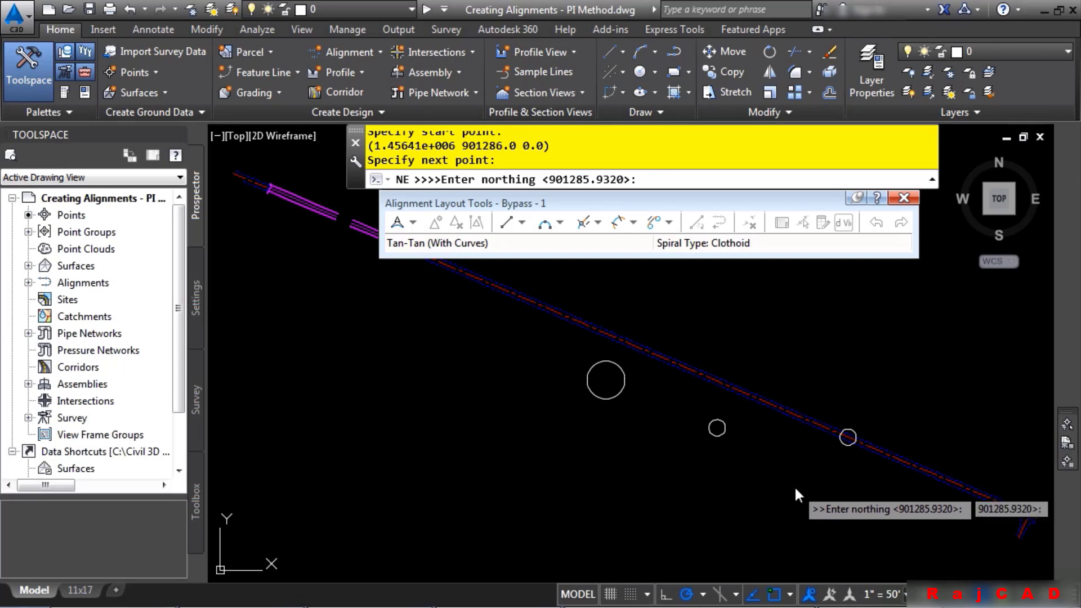
key("Escape")
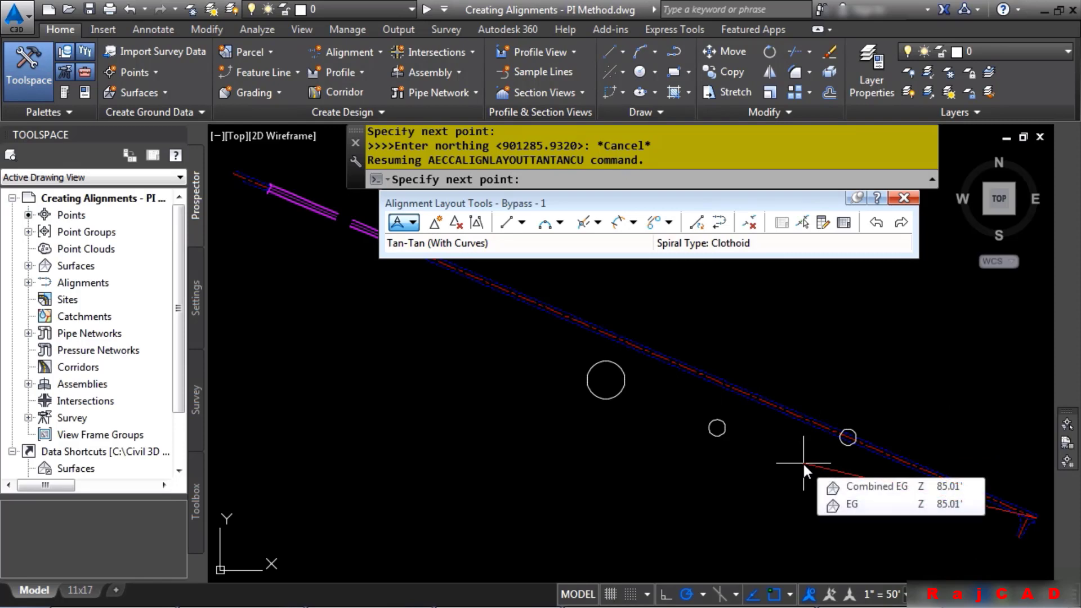
Place the next three PIs at the centers of the three white circles, working from the start point toward the northwest
scroll(828, 457, "up", 3)
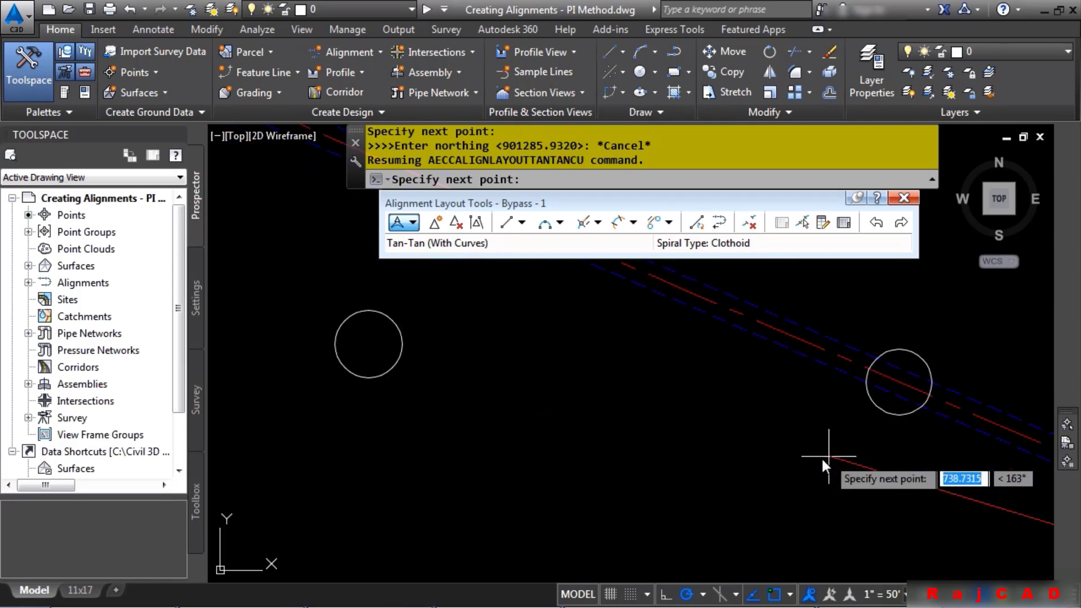
left_click(924, 347)
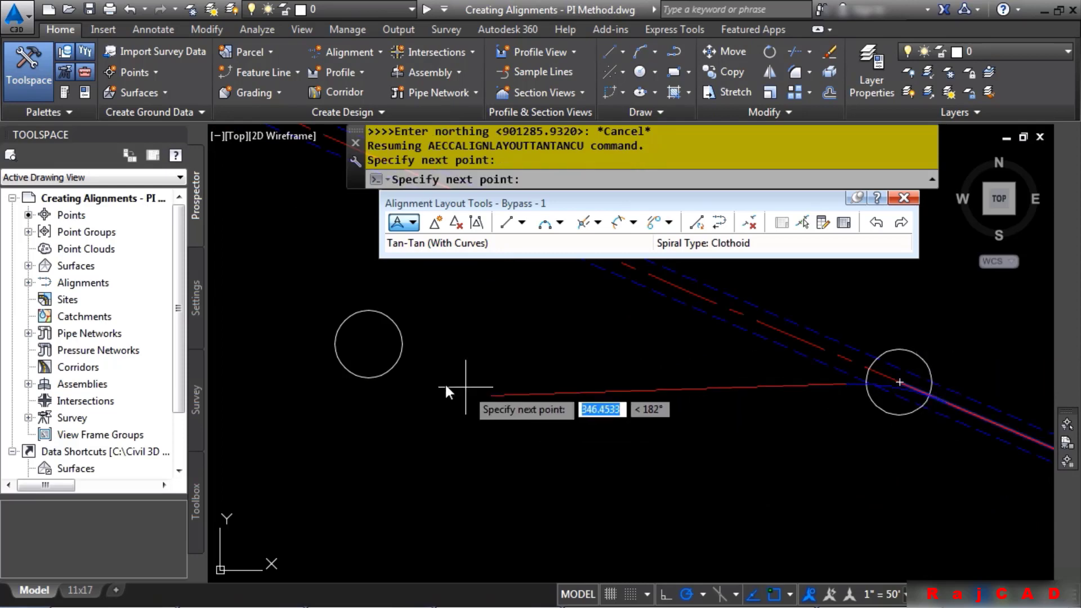
left_click(394, 366)
scroll(360, 383, "down", 3)
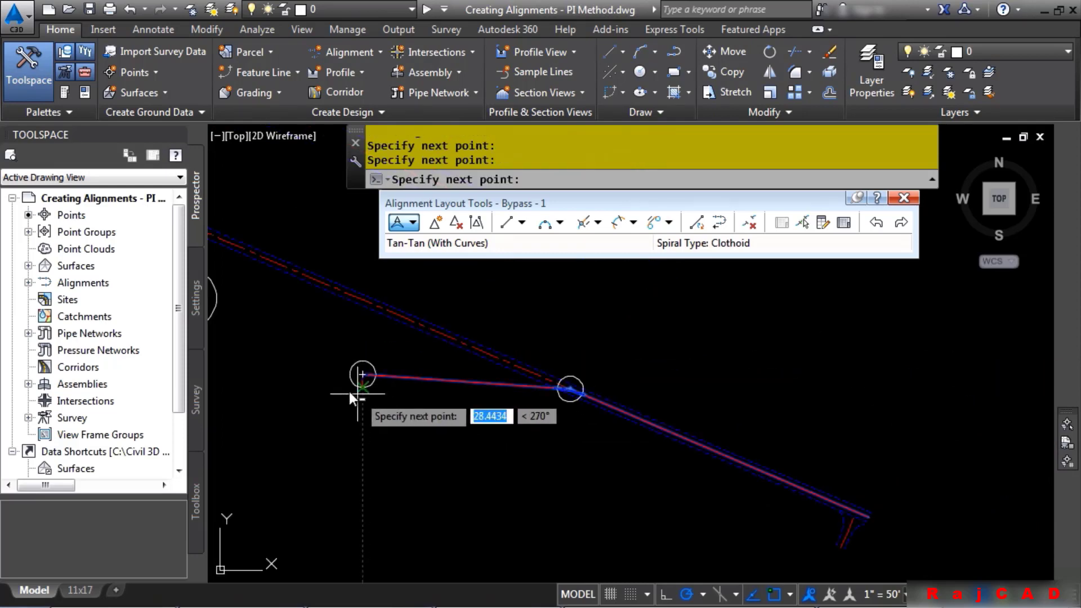
left_click(561, 457)
scroll(434, 483, "down", 4)
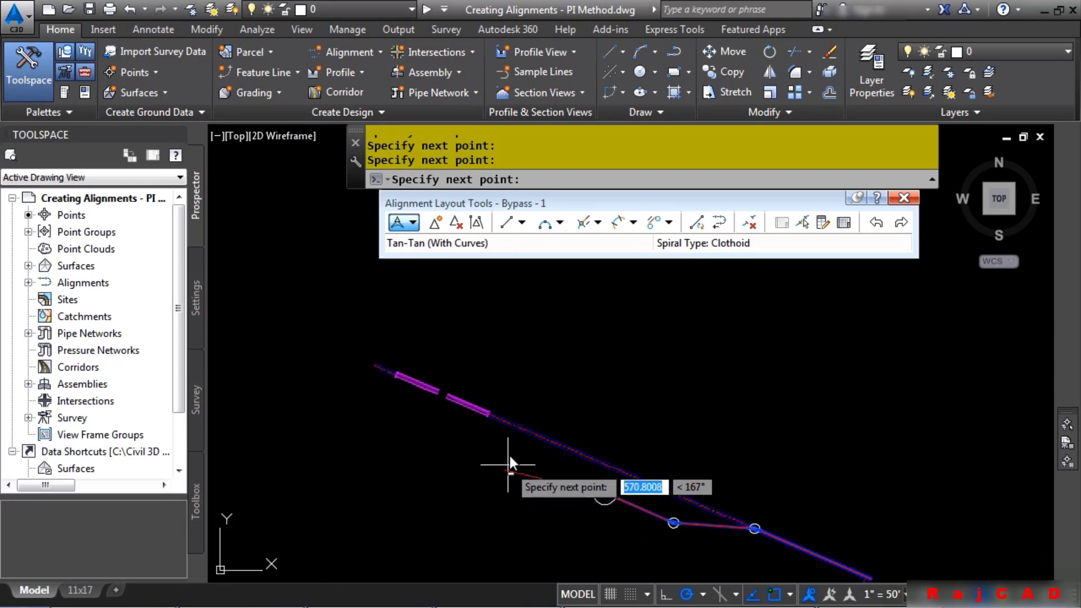
Place the next PI at northing 902046.977624, easting 1454647.923116, and leave the northing/easting entry
scroll(535, 441, "up", 4)
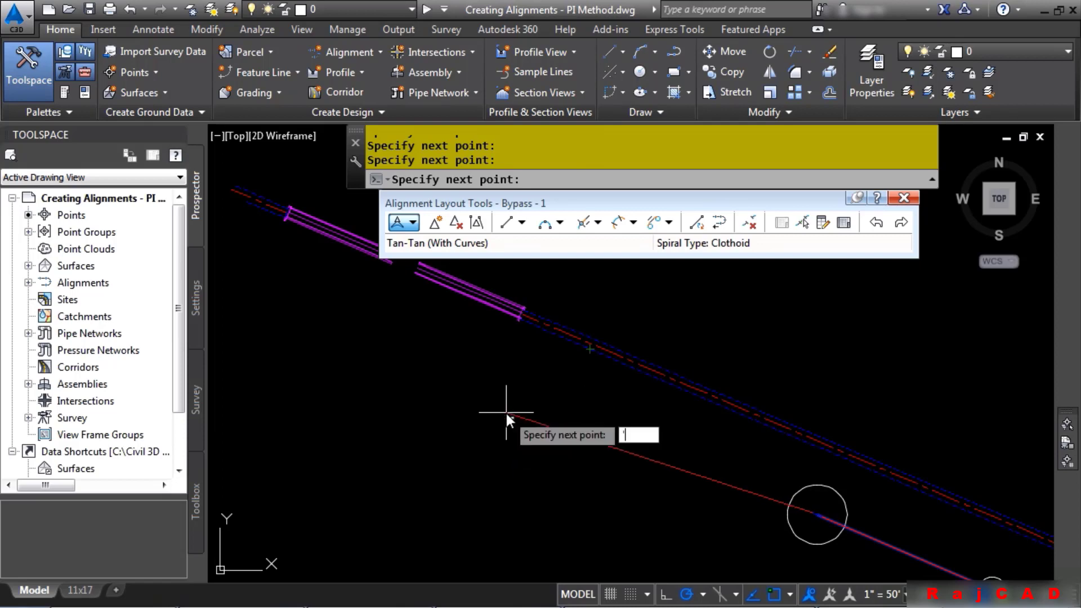
type("ne")
key("Return")
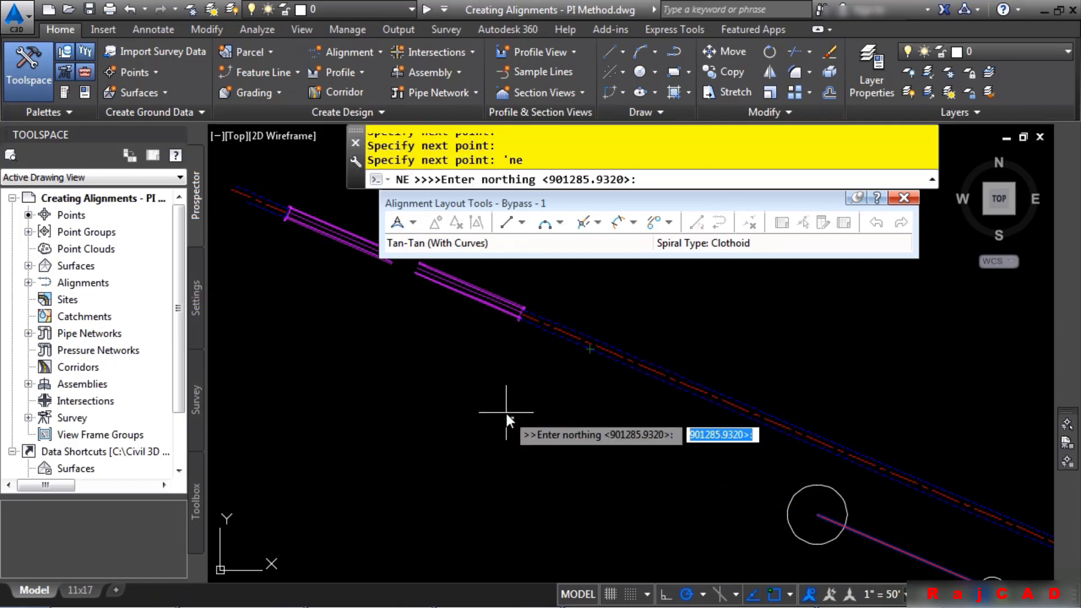
type("902046")
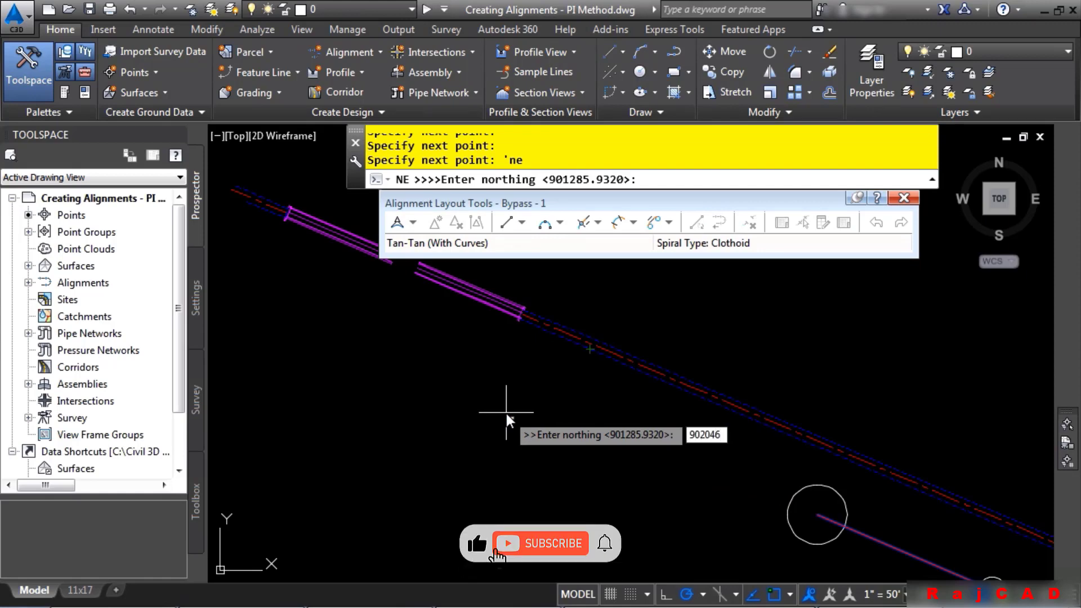
type(".977")
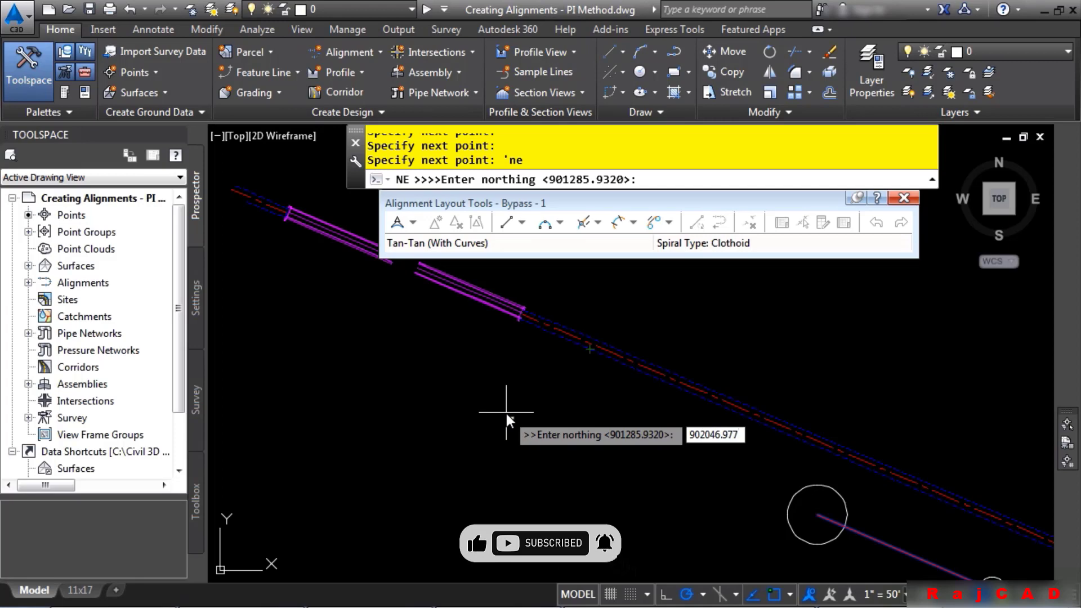
type("624")
key("Return")
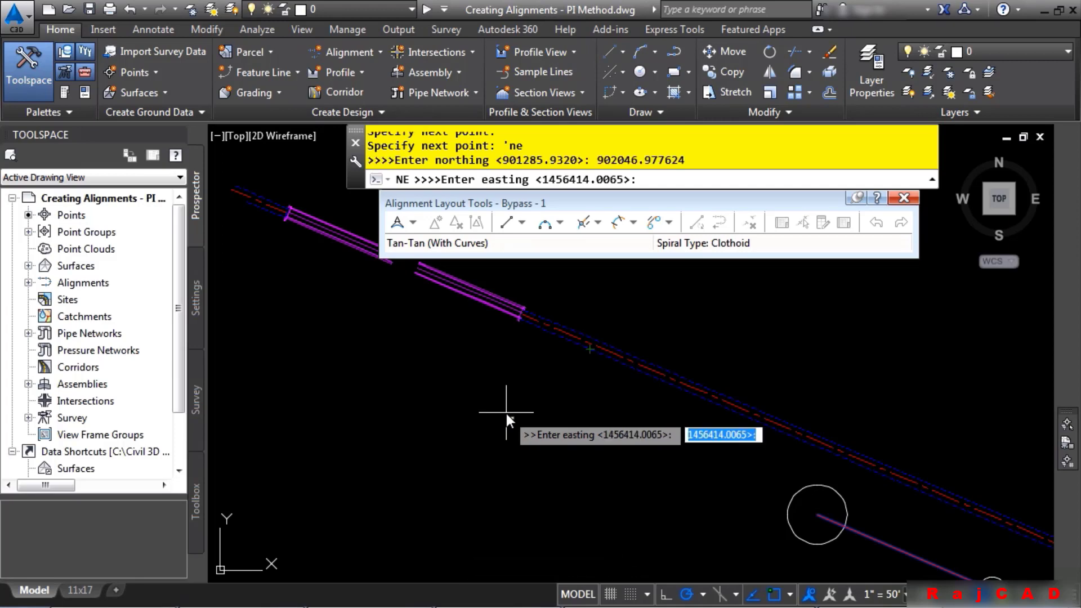
type("145")
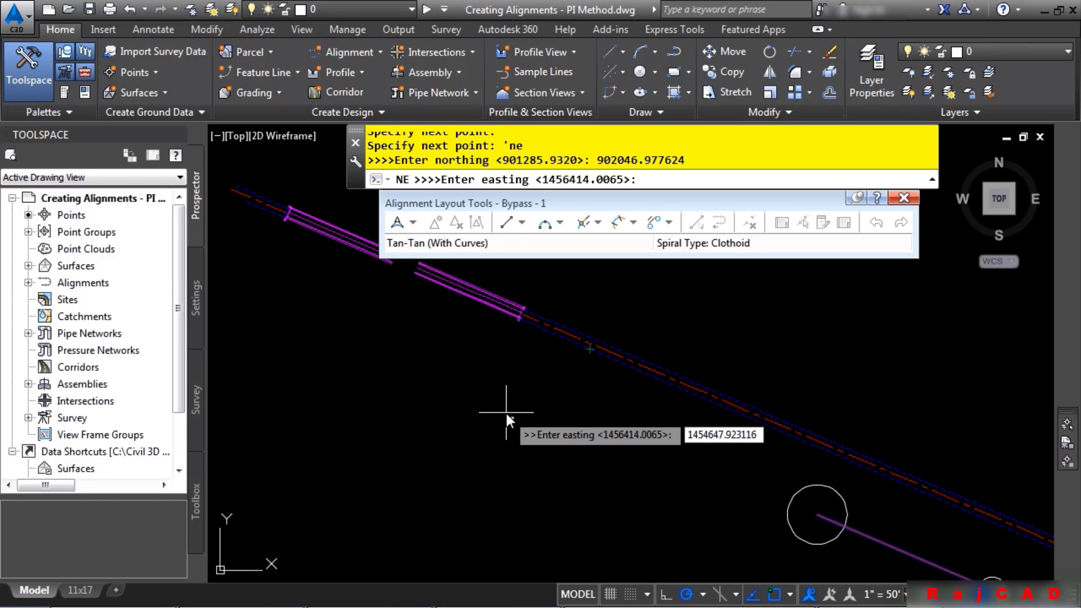
type("4647.923116")
key("Return")
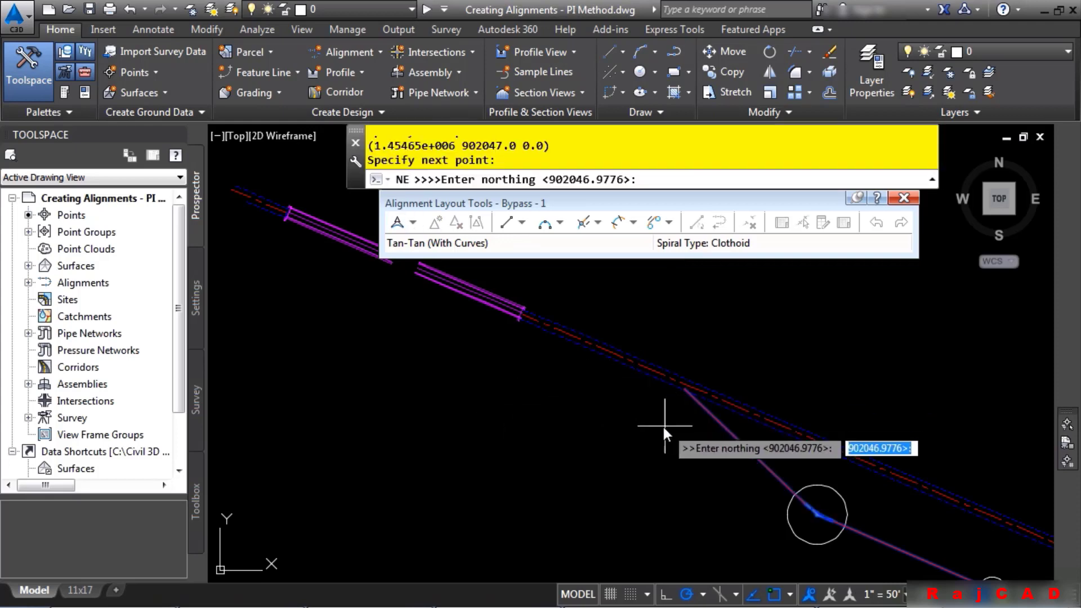
key("Escape")
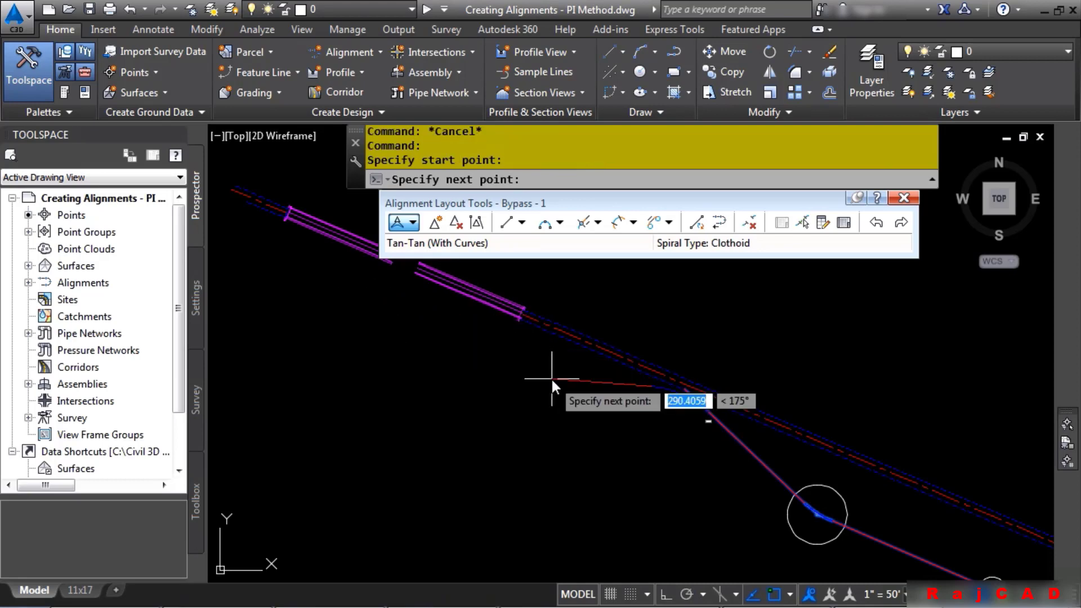
Add the final tangent by bearing and distance in the NW quadrant, with bearing 66.4514 and distance 951.01, and end the layout command
type("'")
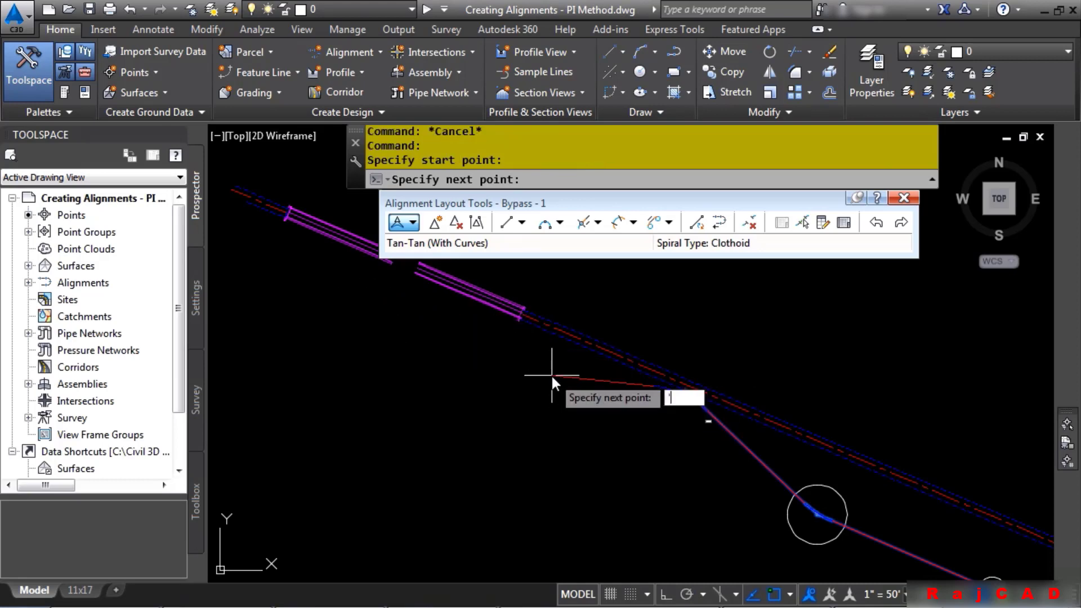
type("bd")
key("Return")
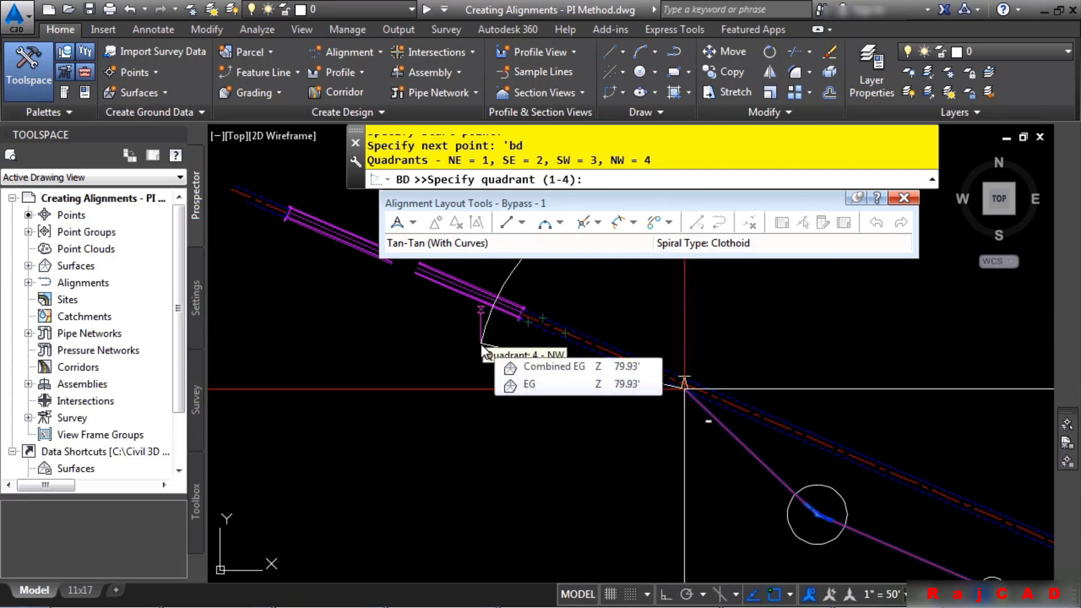
left_click(438, 316)
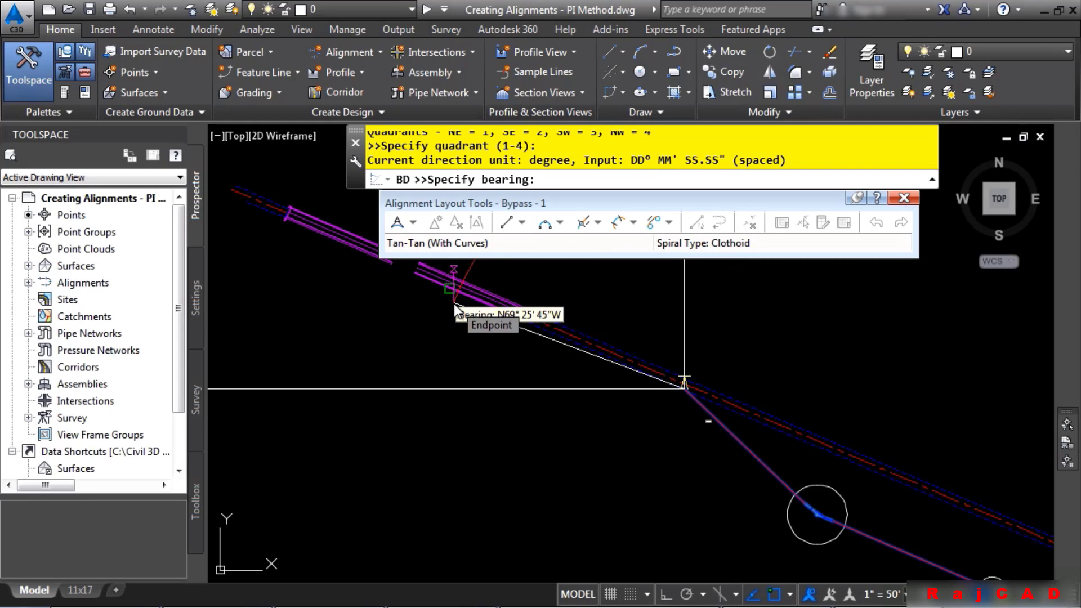
type("66.")
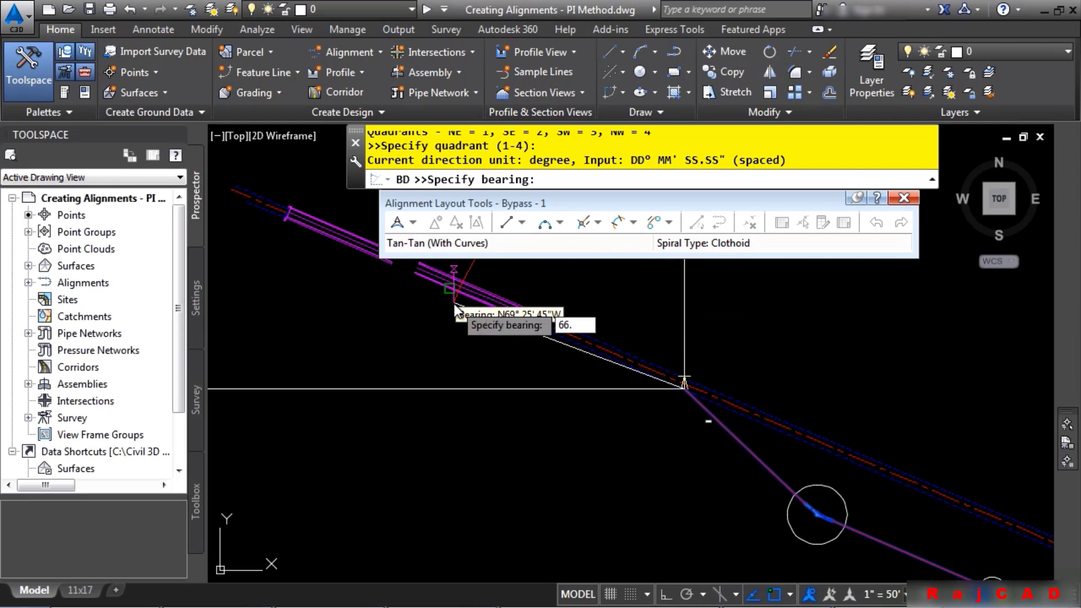
type("4514")
key("Return")
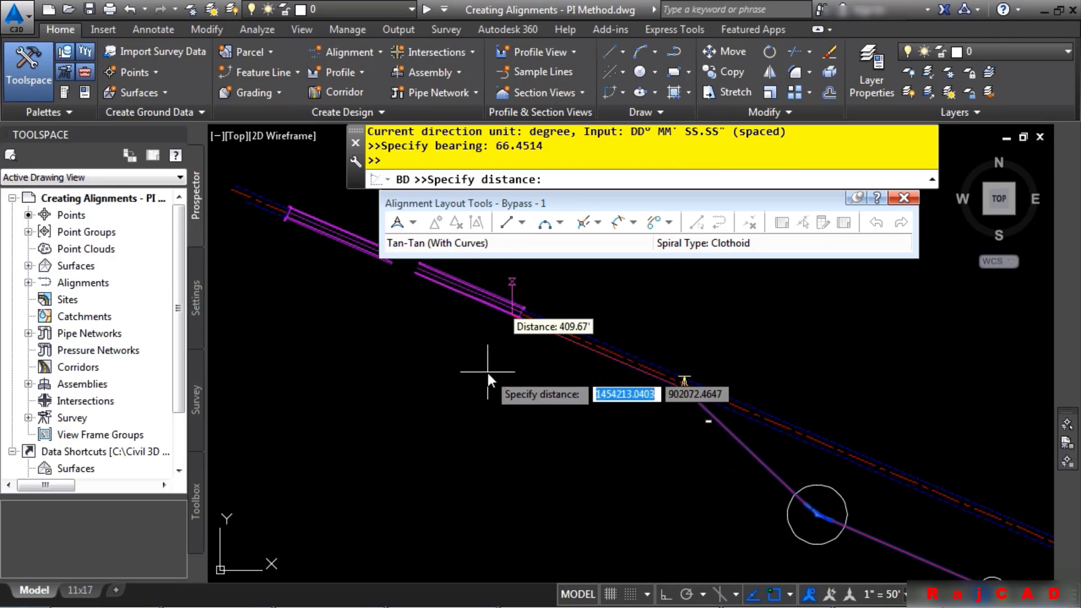
type("95")
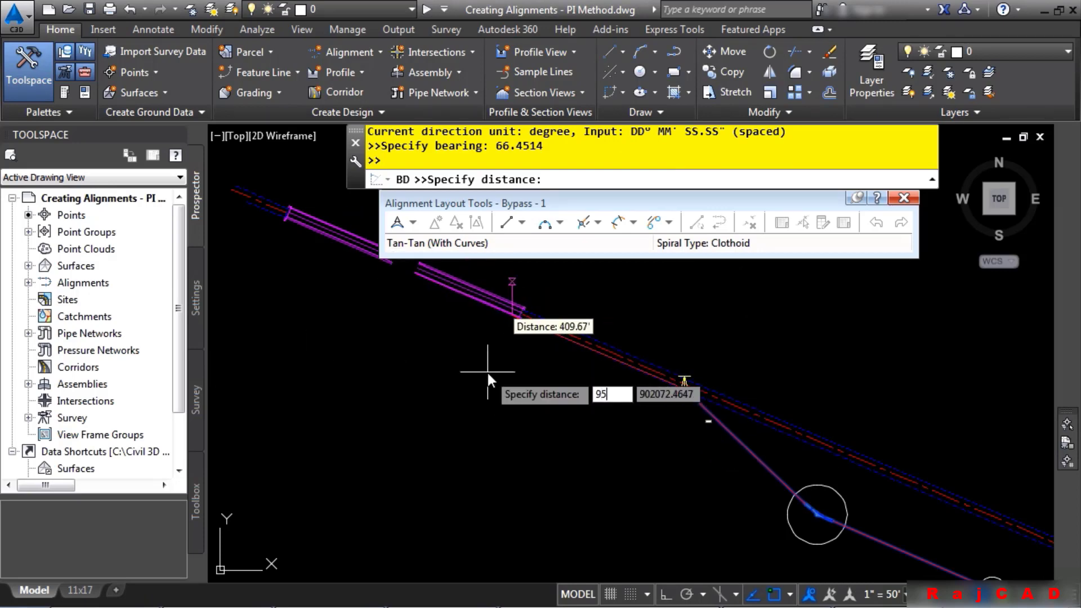
type("1.01")
key("Return")
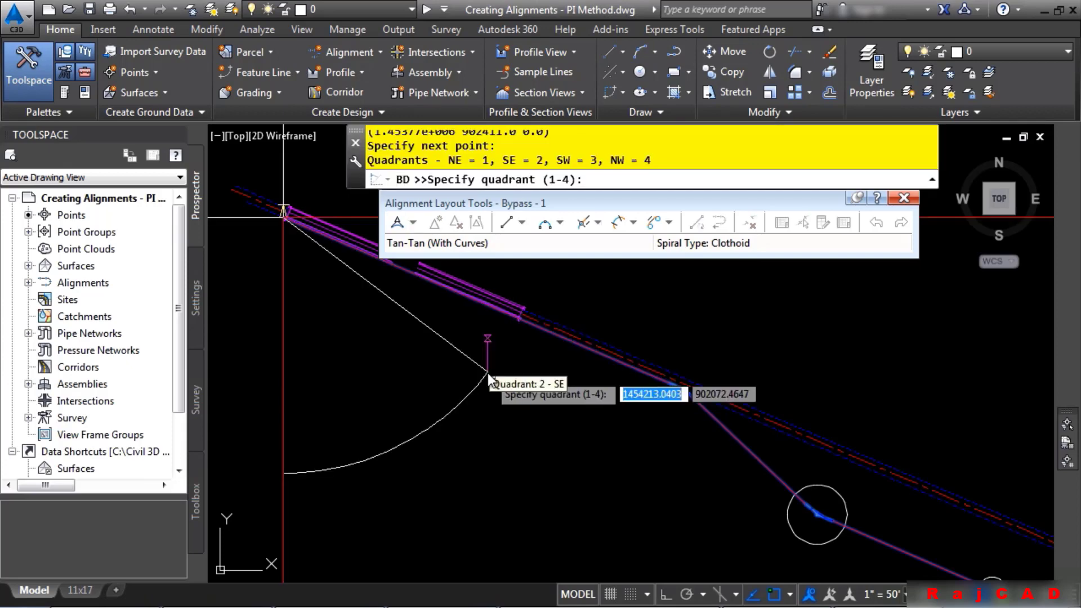
left_click(467, 402)
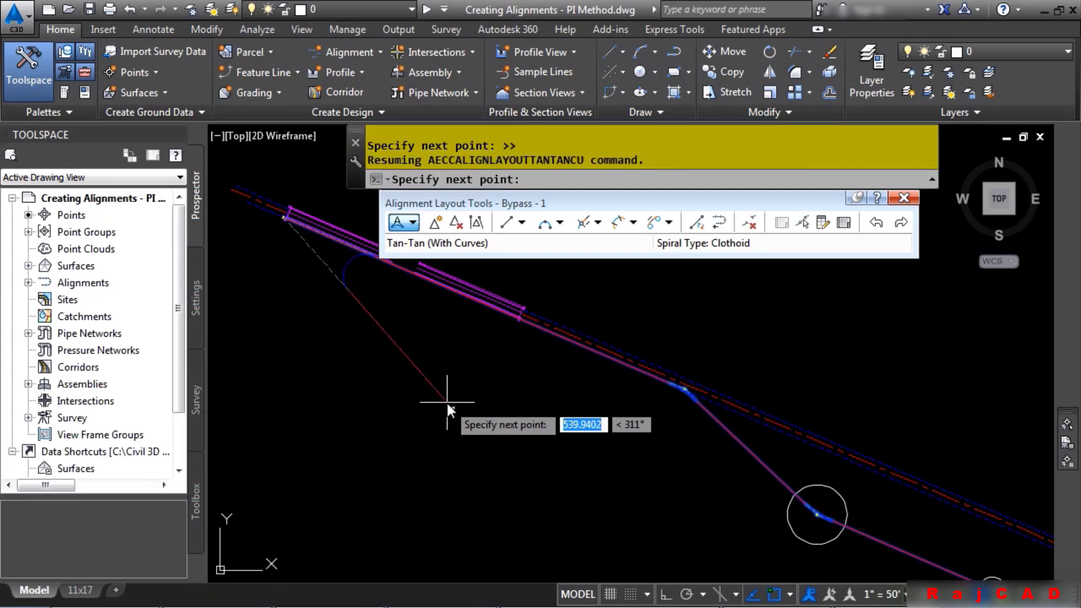
key("Escape")
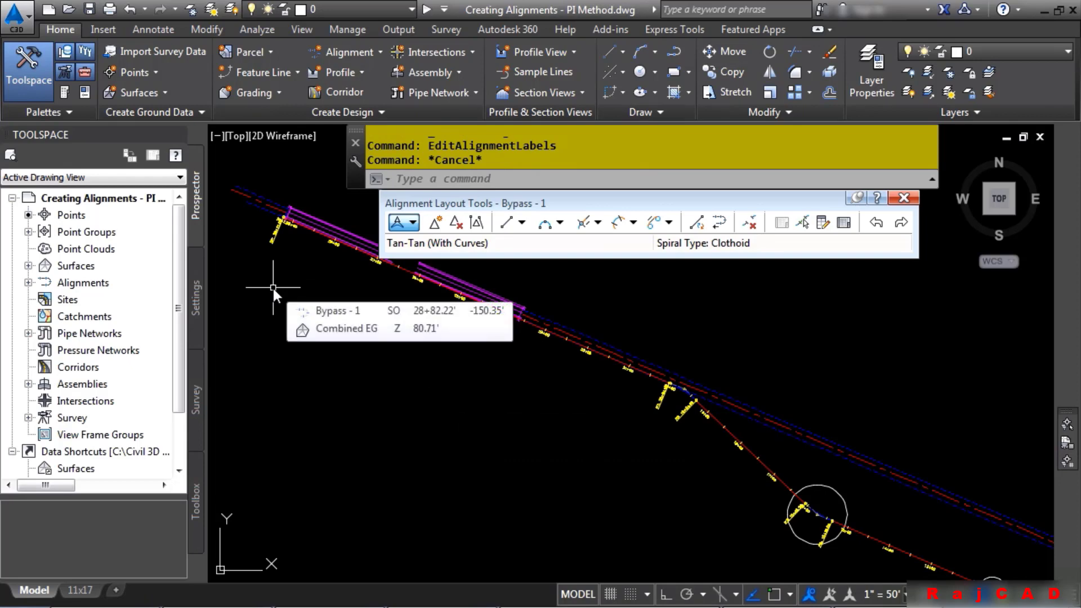
Open the alignment entities table for Bypass - 1 and size it to list all the lines and curves
mouse_move(797, 479)
middle_mouse_down()
mouse_move(617, 373)
mouse_move(472, 343)
middle_mouse_up()
middle_click_drag(720, 466, 625, 416)
scroll(624, 416, "up", 2)
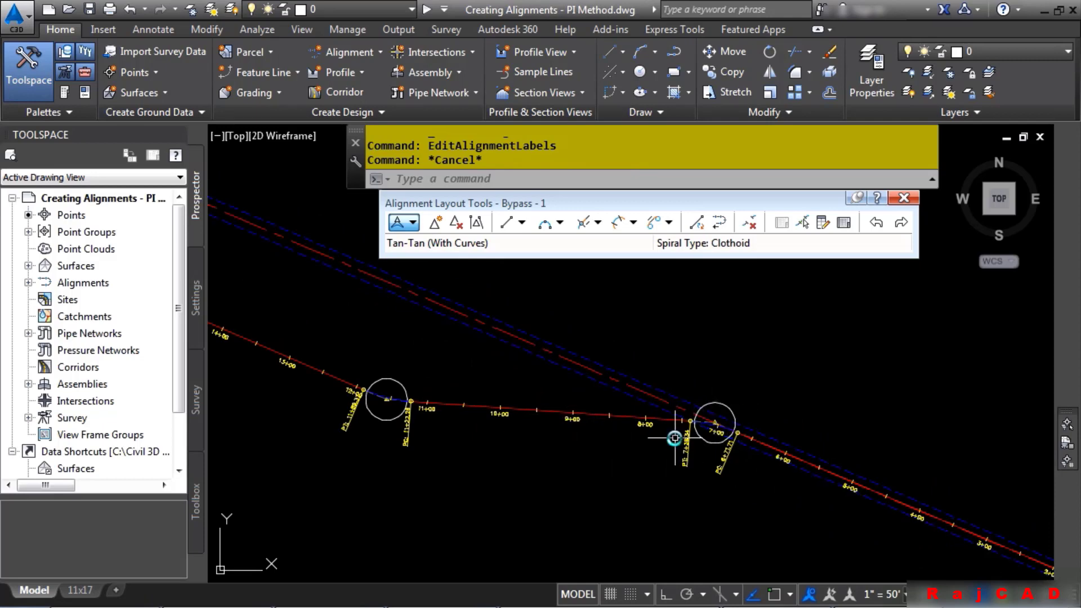
left_click(850, 223)
left_click_drag(15, 163, 225, 367)
left_click_drag(815, 418, 835, 403)
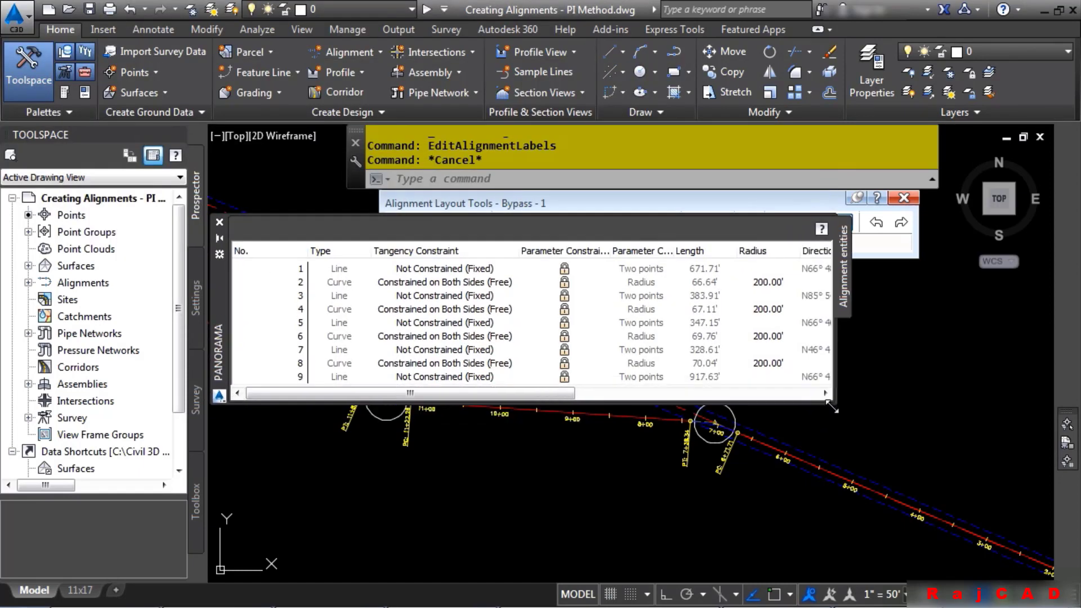
Select curve 2 and line 3 in turn in the entities table to locate them in the drawing
middle_click_drag(574, 528, 732, 528)
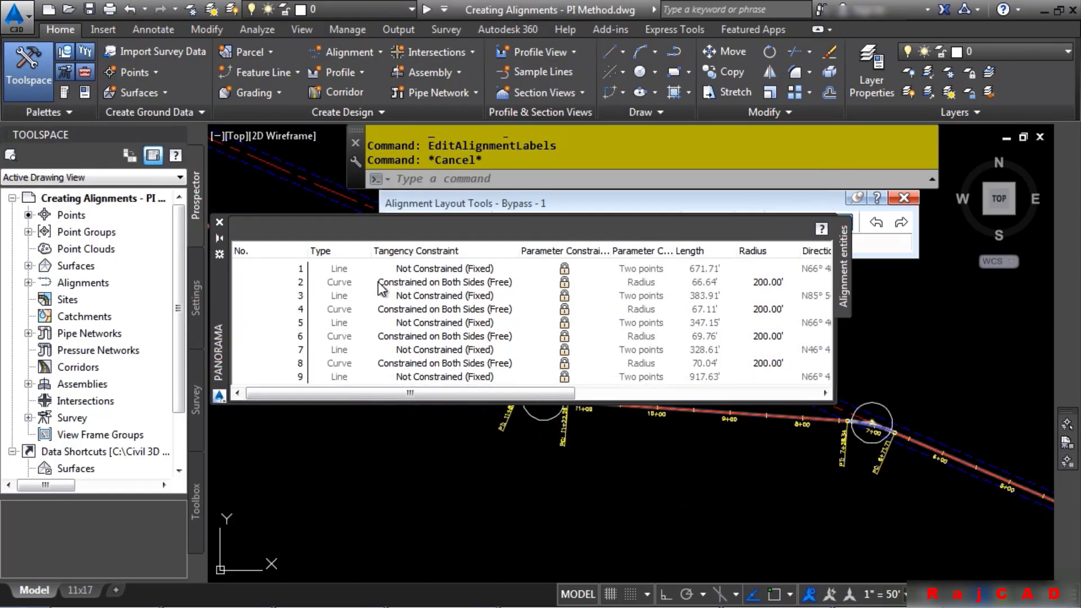
left_click(382, 284)
left_click(343, 295)
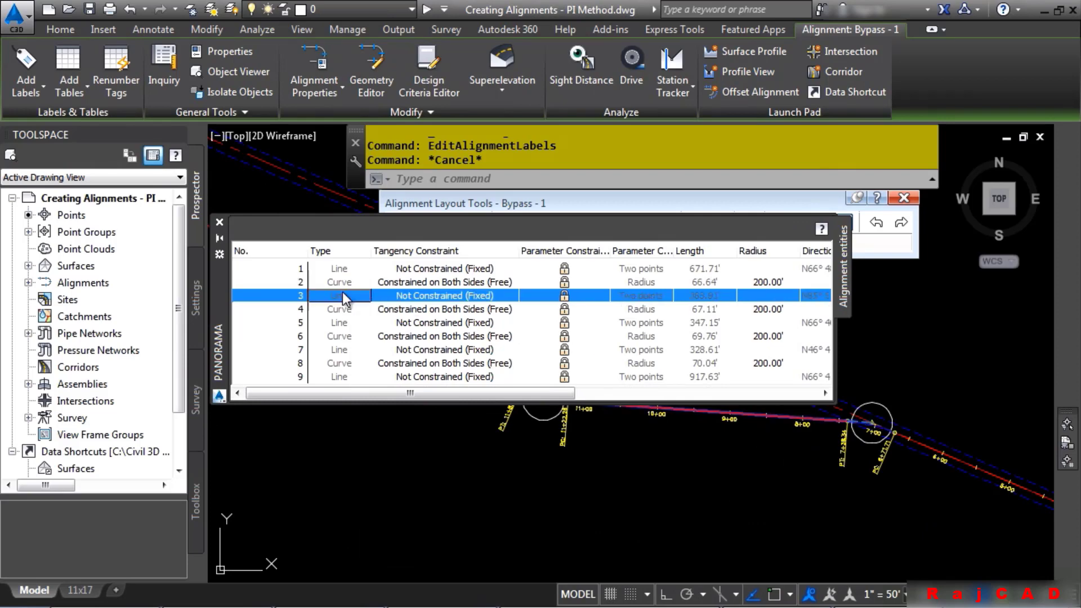
Set the radius of curve 2 to 850 feet in the alignment entities table
left_click(352, 272)
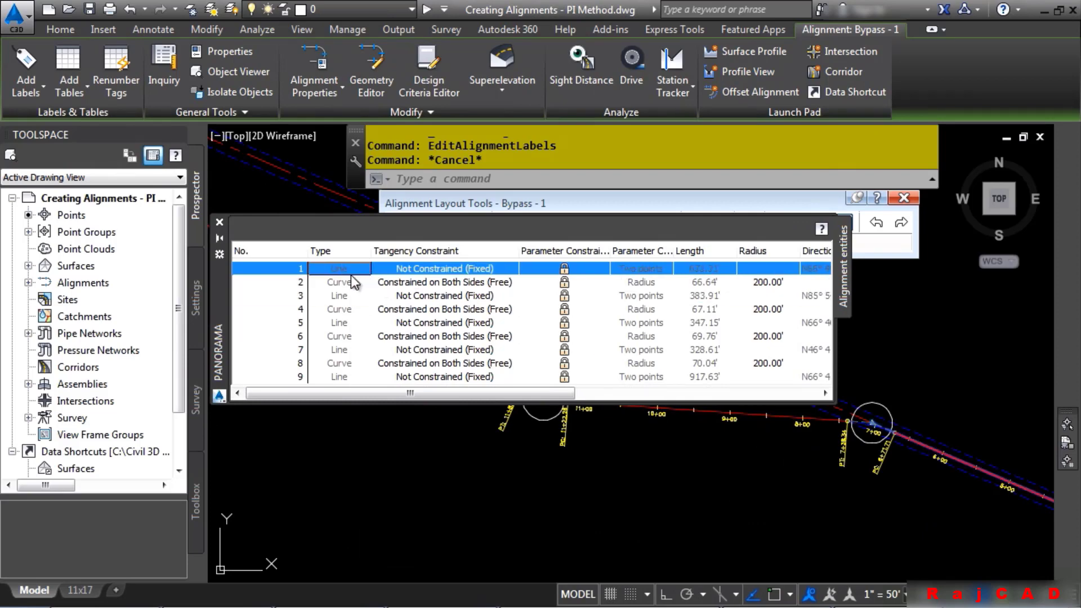
left_click(347, 283)
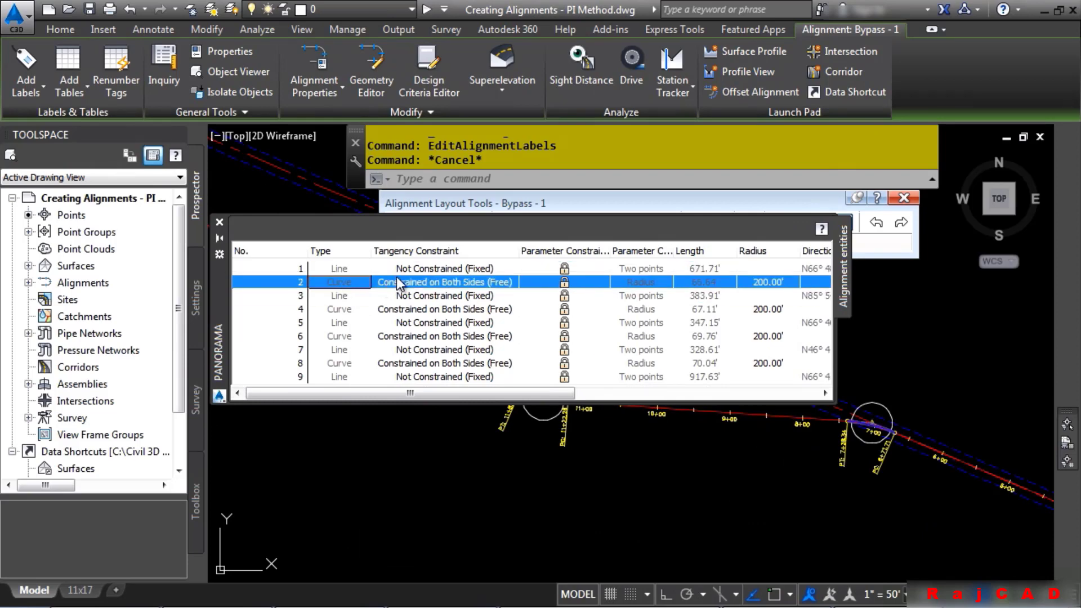
left_click(777, 283)
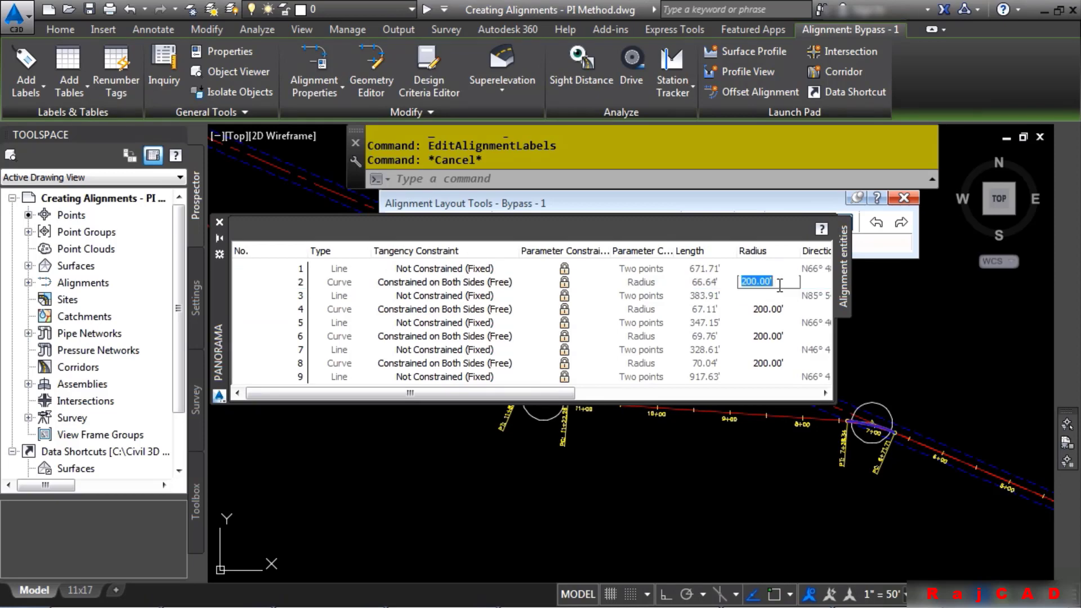
type("850")
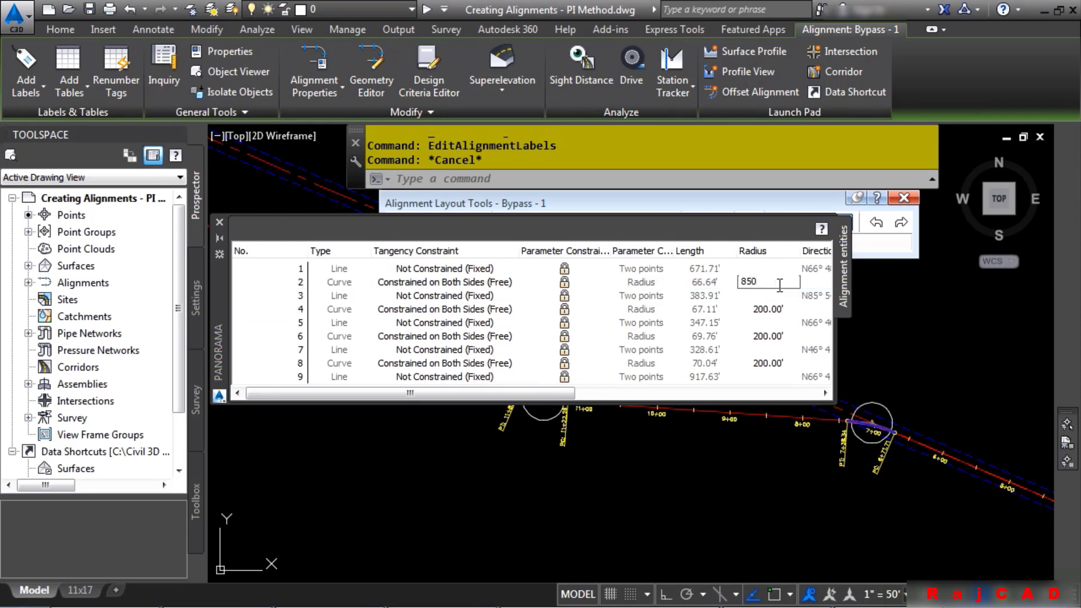
key("Return")
Set the radius of both curve 4 and curve 6 to 500 feet in the entities table
scroll(572, 460, "down", 2)
mouse_move(574, 453)
middle_mouse_down()
mouse_move(858, 528)
mouse_move(847, 525)
middle_mouse_up()
left_click(762, 310)
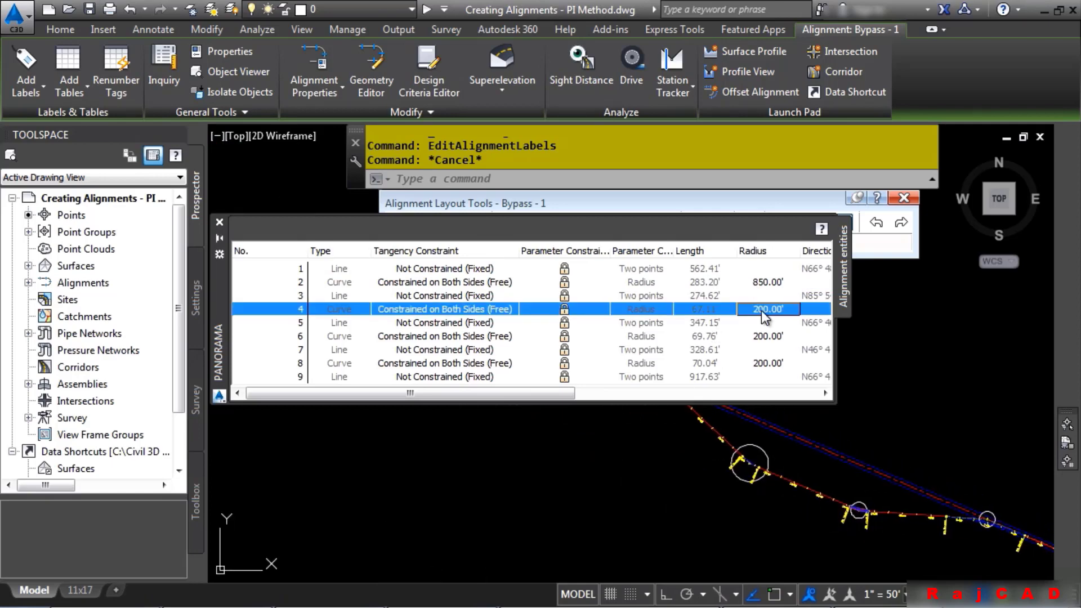
left_click(763, 310)
type("500")
key("Return")
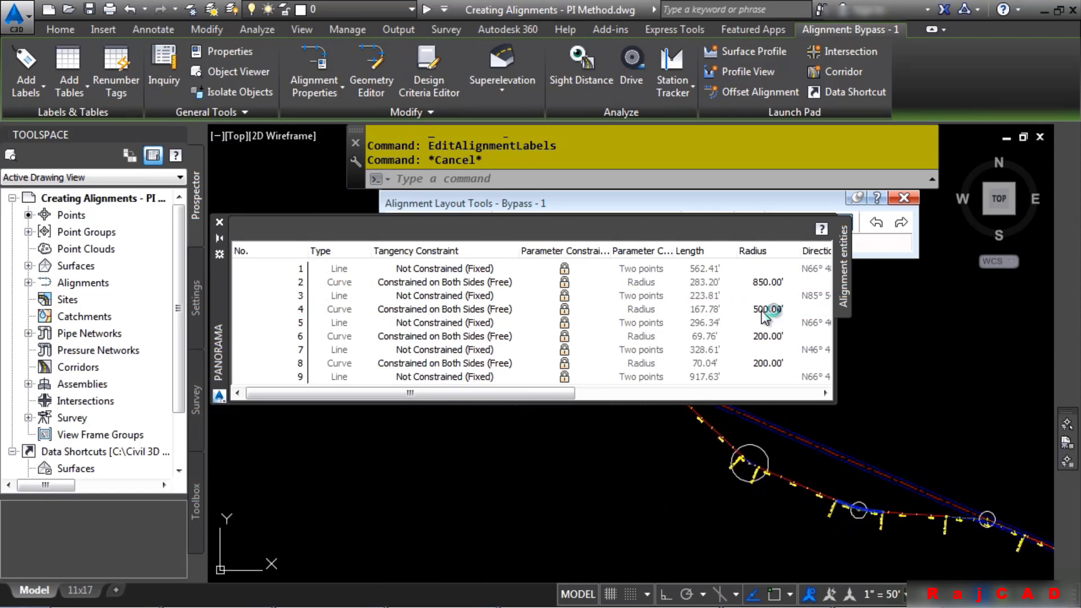
left_click(768, 336)
left_click(771, 335)
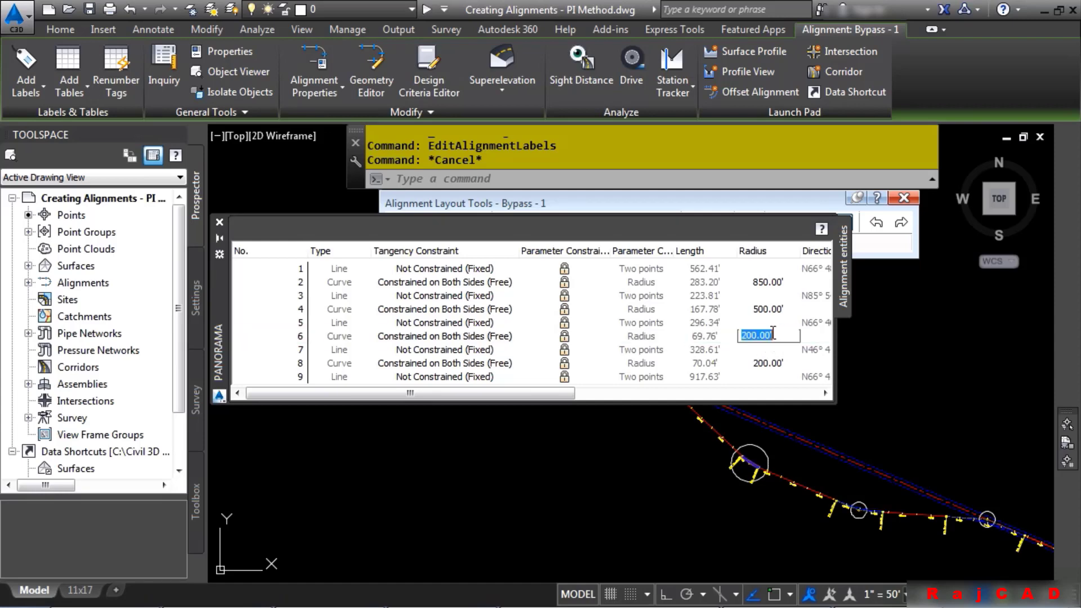
type("500")
key("Return")
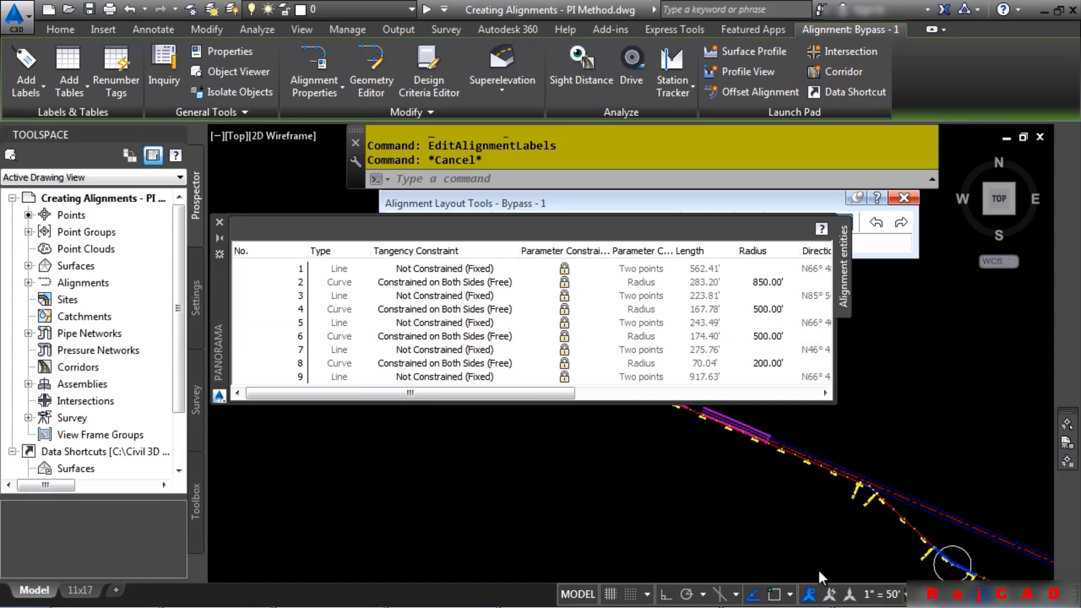
Set the radius of curve 8 to 700 feet in the entities table
double_click(772, 364)
left_click(776, 362)
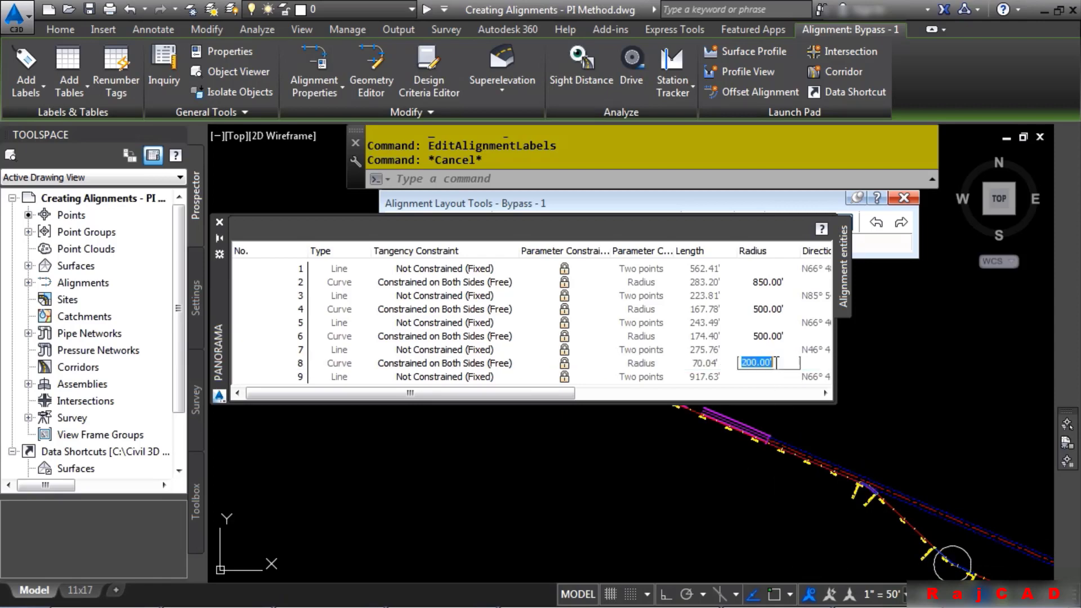
type("700")
key("Return")
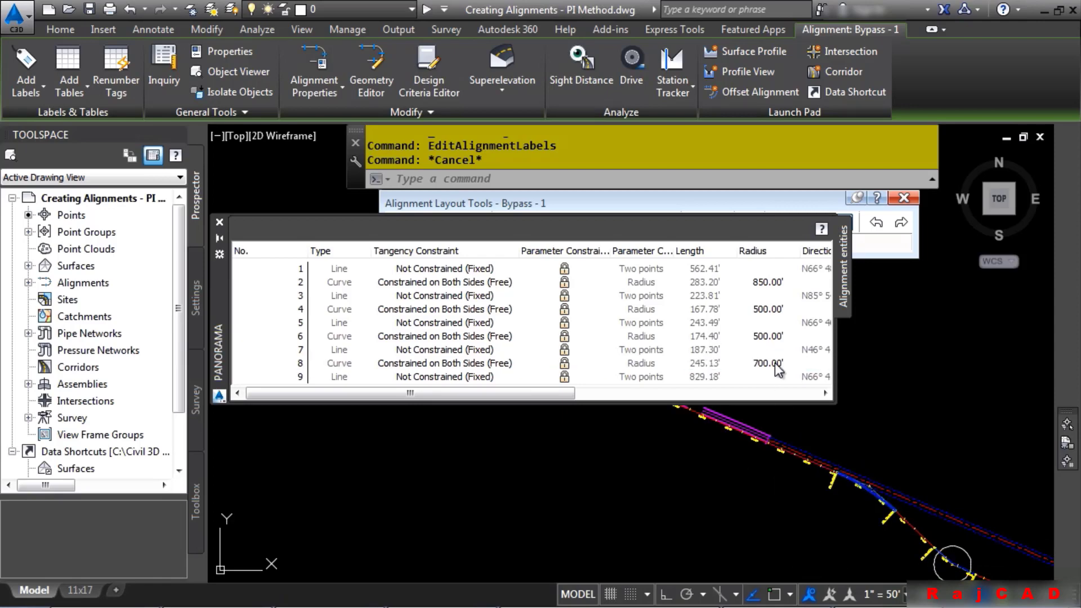
Try grip-editing the PI and the PC point of the alignment curve between stations 14+80.68 and 16+55.08
scroll(603, 374, "up", 5)
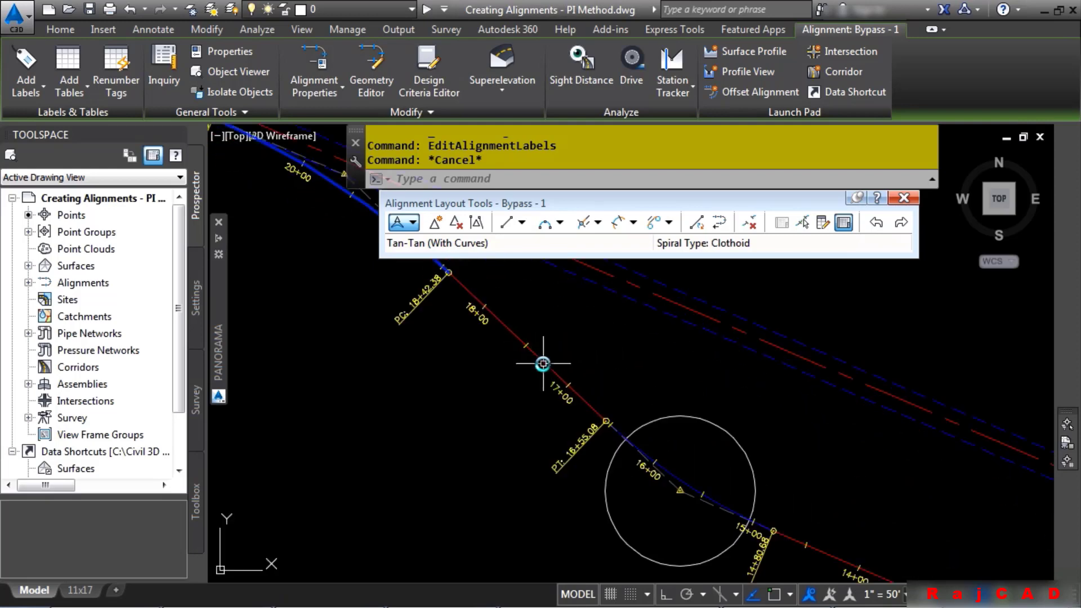
left_click(540, 365)
middle_click_drag(779, 446, 489, 387)
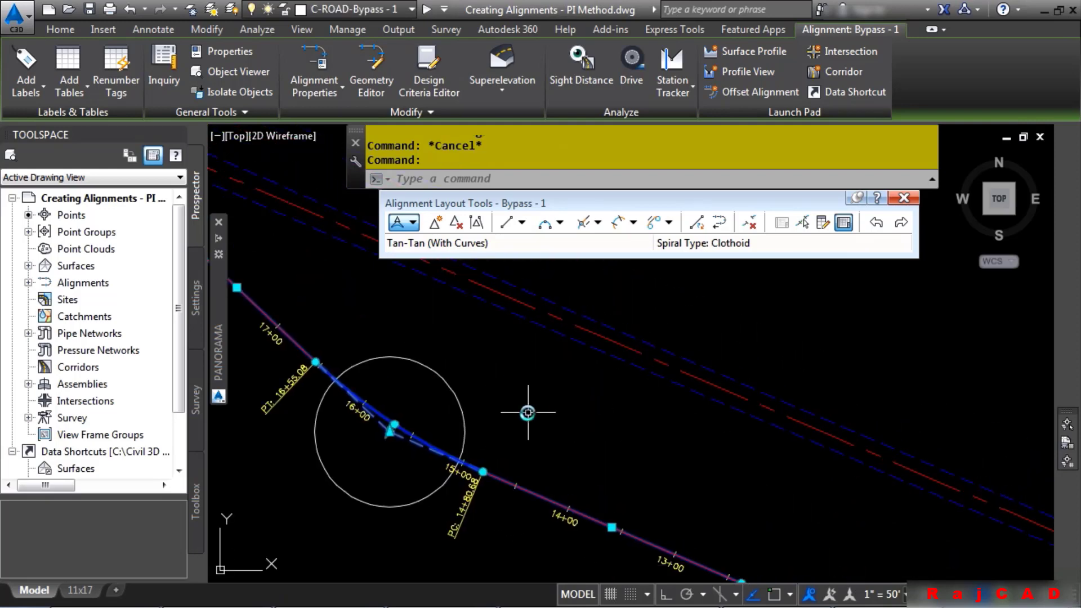
left_click(390, 429)
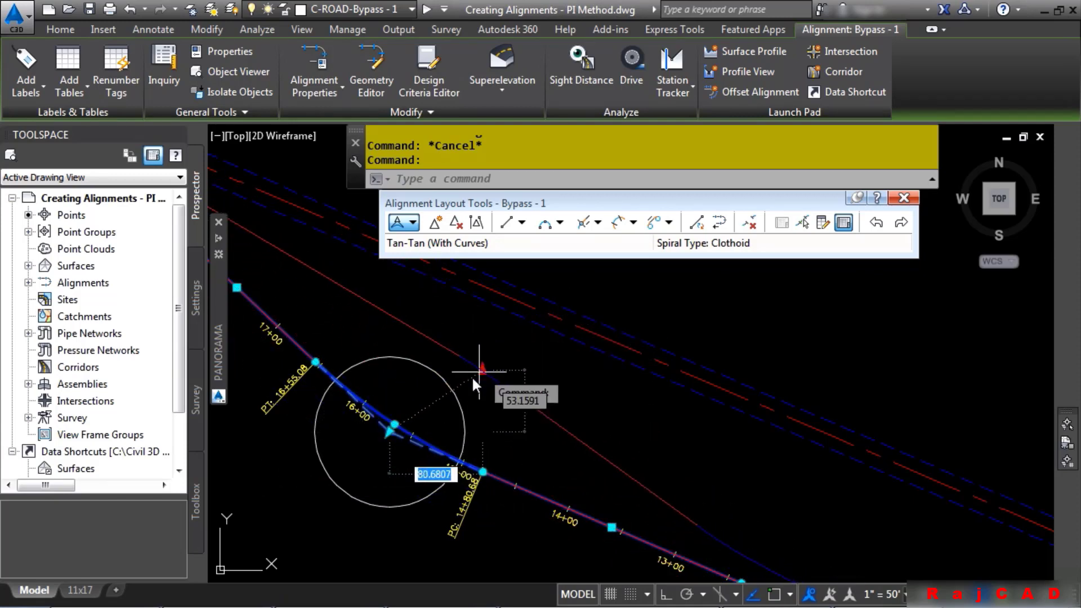
key("Escape")
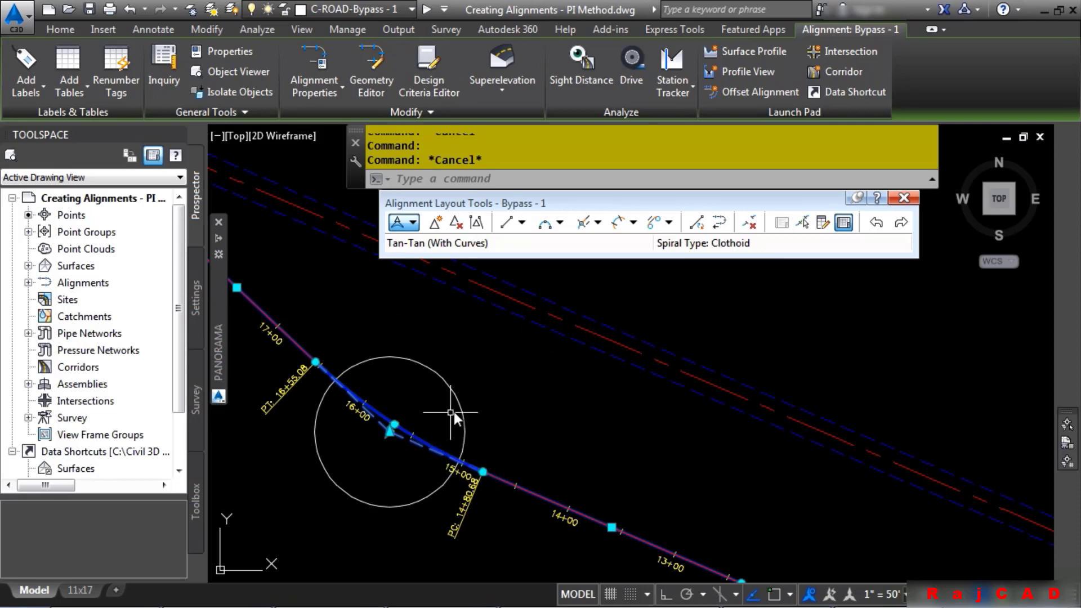
left_click(483, 472)
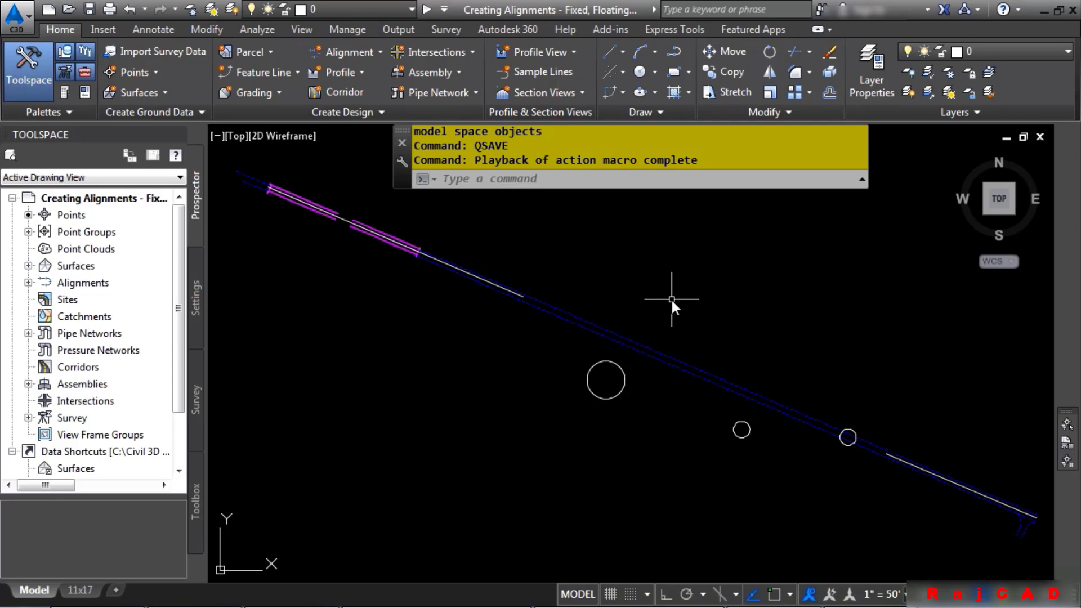
In the Fixed, Floating alignments drawing, start an alignment from the white line at the road's southeast end and reverse its direction
middle_click_drag(766, 373, 550, 311)
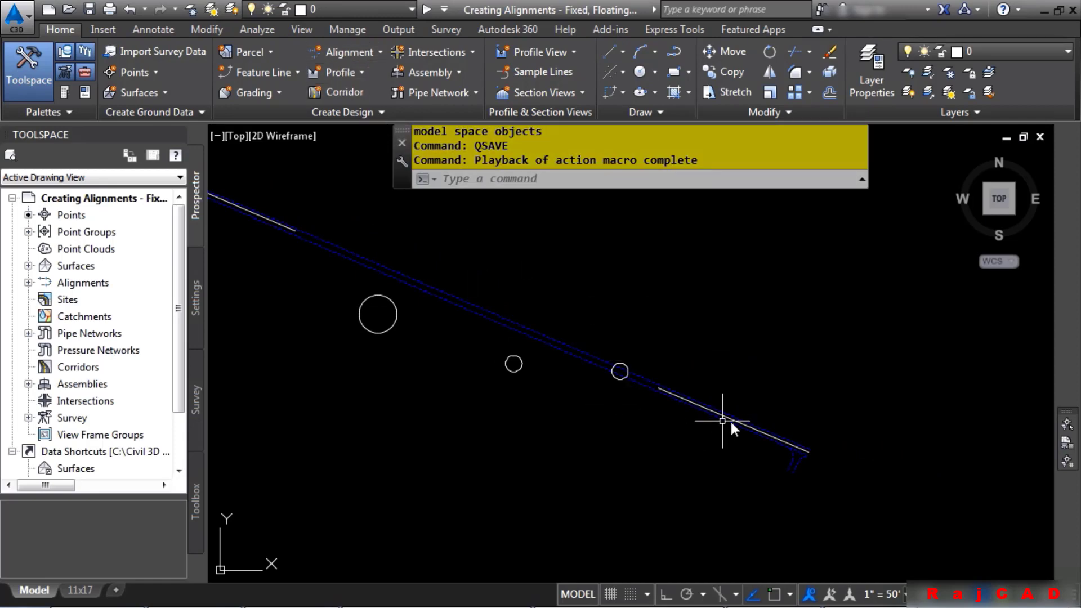
scroll(731, 421, "up", 4)
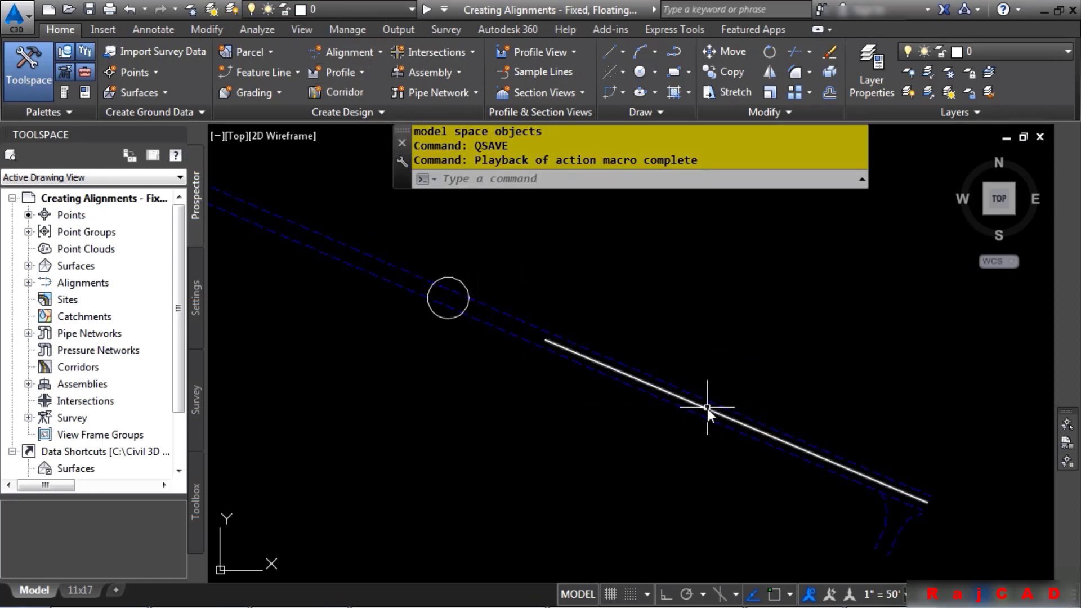
mouse_move(707, 407)
left_click(353, 52)
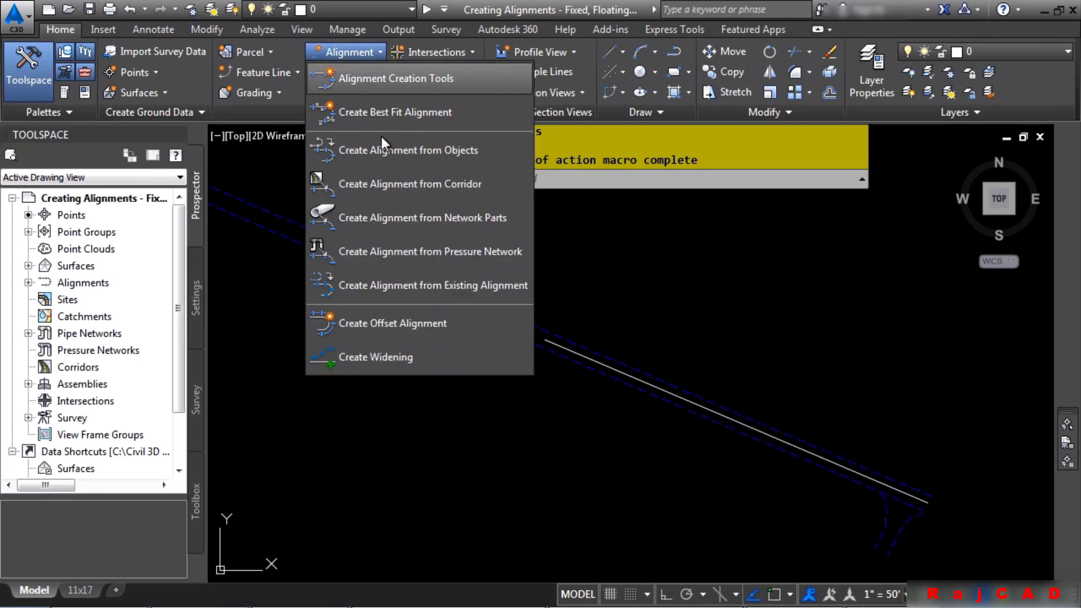
left_click(400, 152)
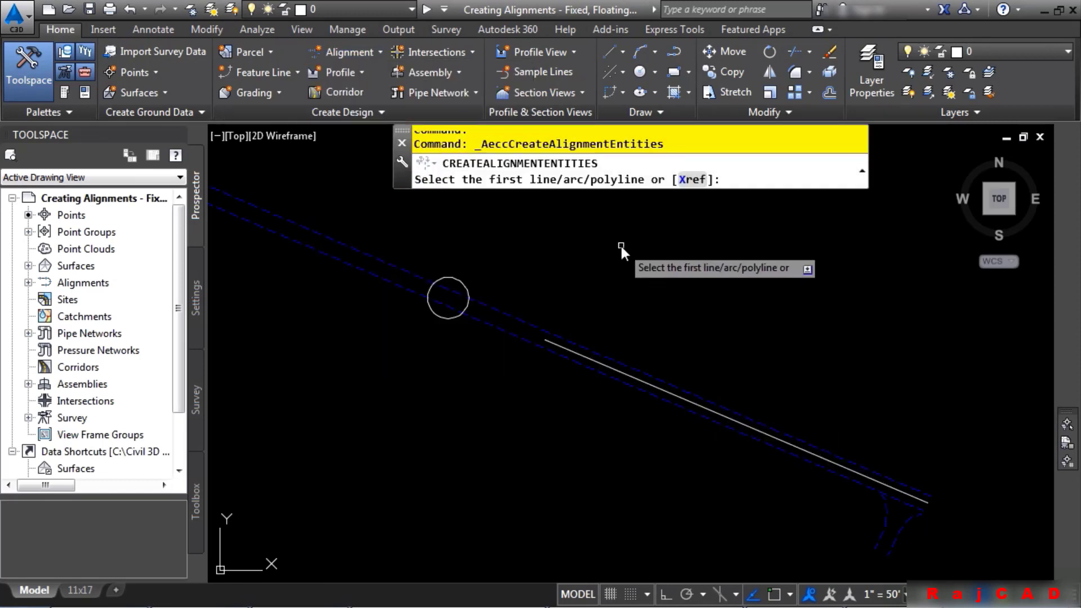
left_click(602, 363)
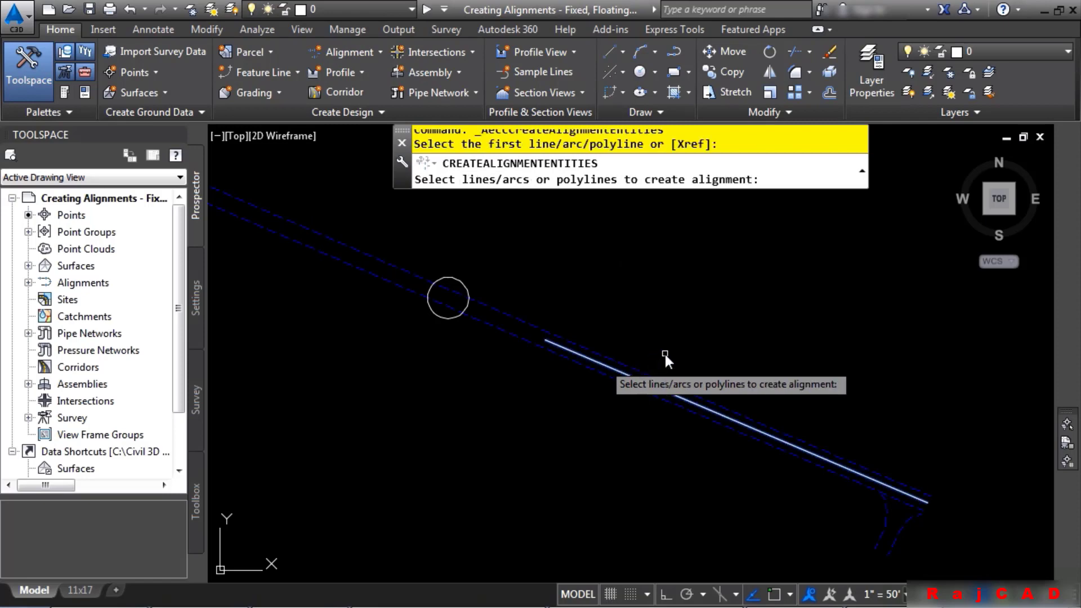
key("Return")
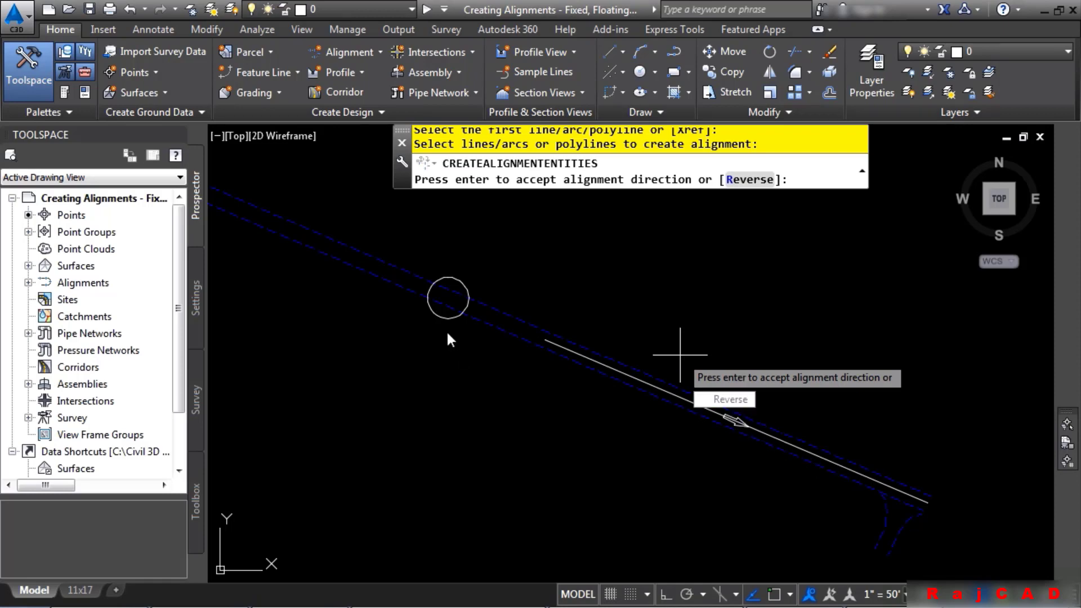
left_click(725, 403)
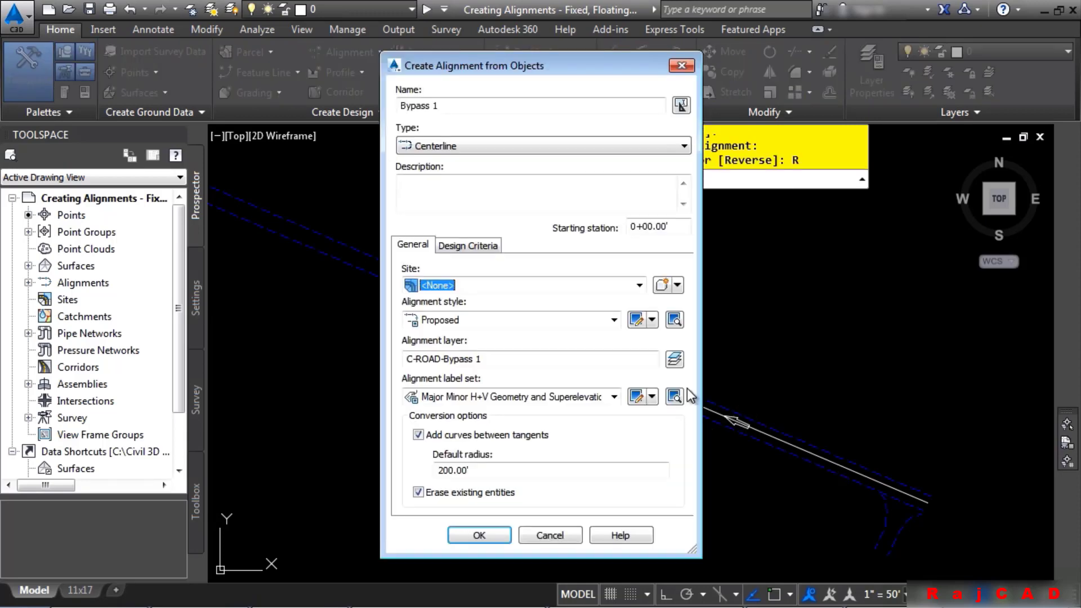
Create the alignment as Bypass - 1 with the Layout style and All Labels set, without adding curves between tangents
left_click(439, 109)
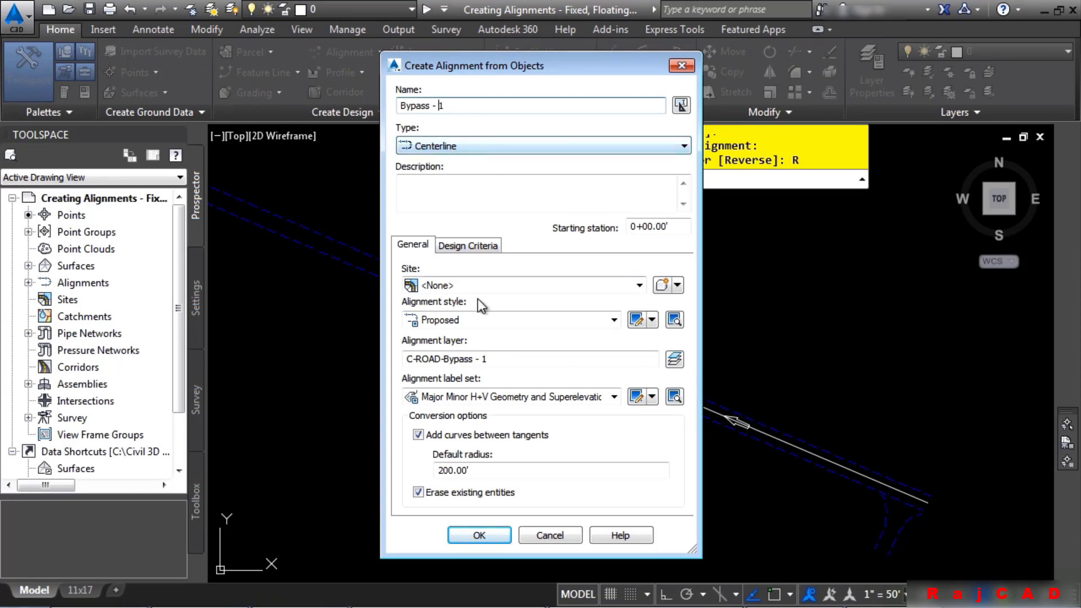
left_click(476, 320)
left_click(449, 378)
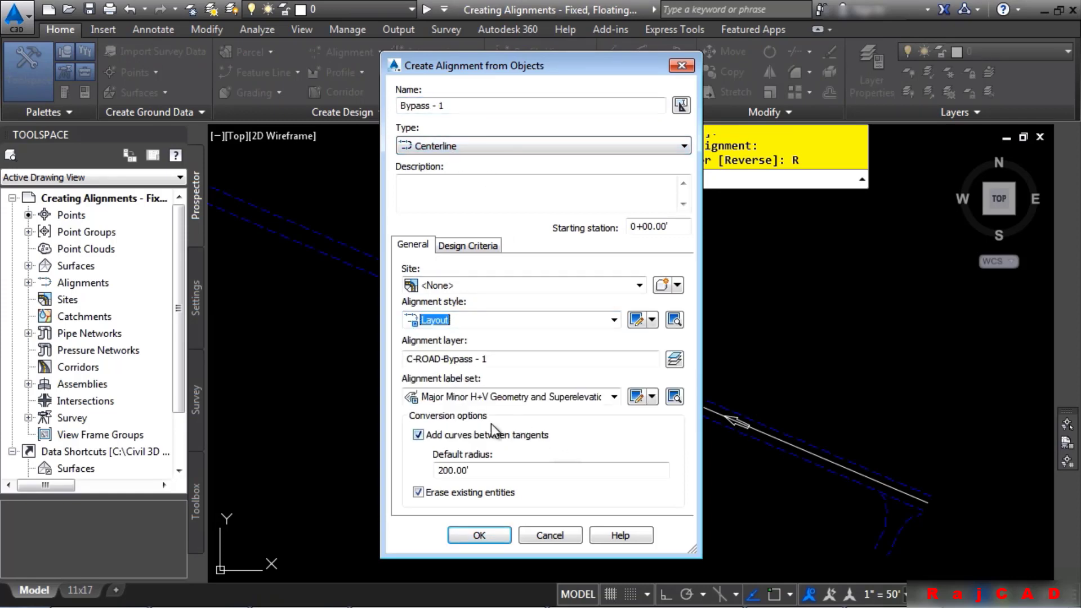
left_click(474, 397)
left_click(469, 429)
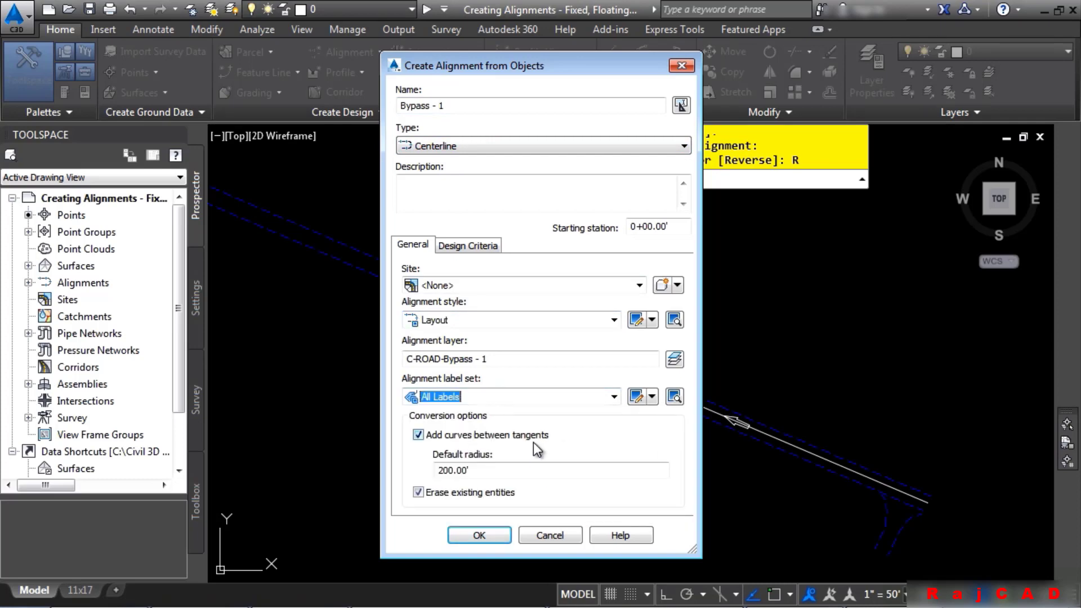
left_click(442, 437)
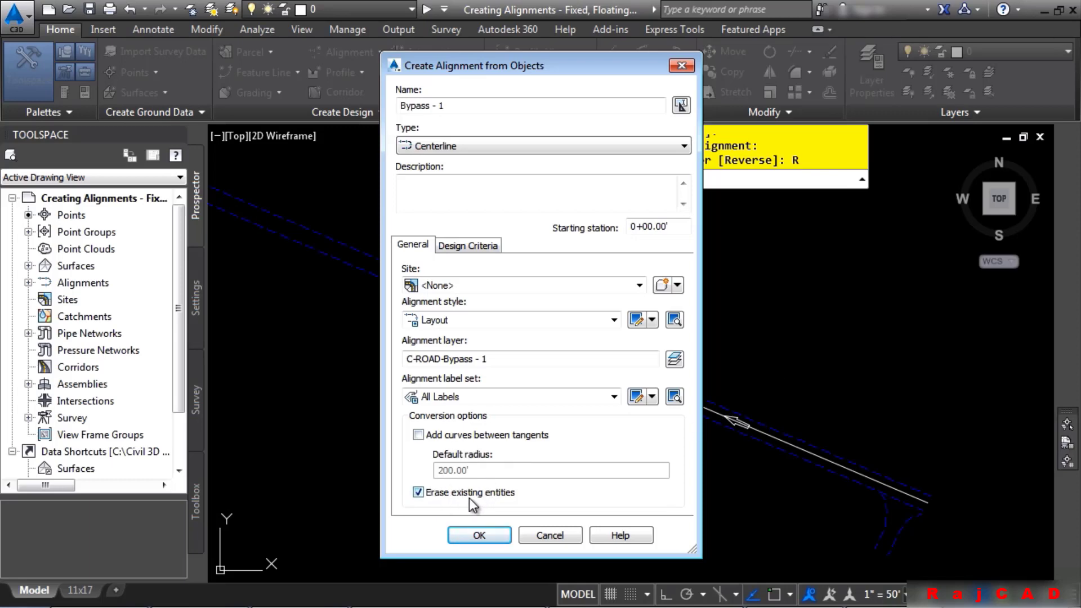
left_click(480, 245)
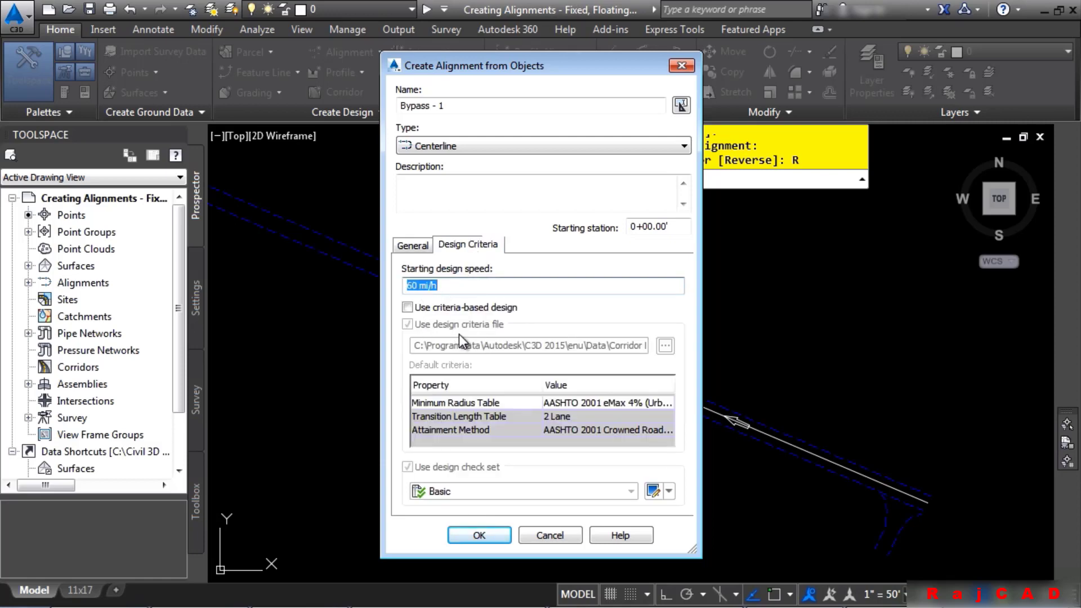
left_click(479, 535)
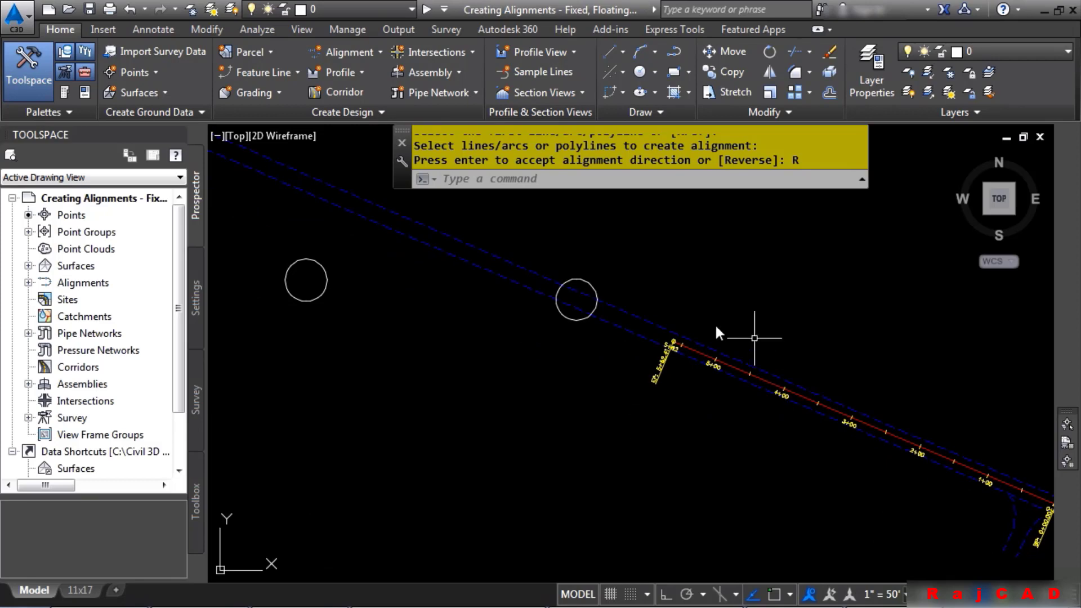
Open the geometry editor for the new Bypass - 1 alignment and review its line and curve creation options
left_click(701, 353)
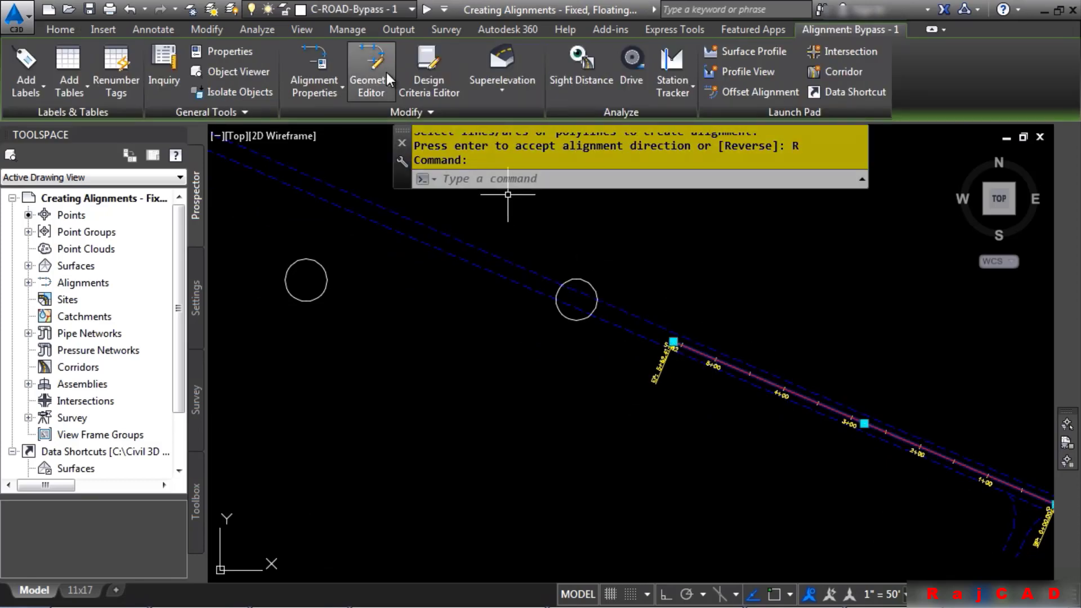
left_click(387, 78)
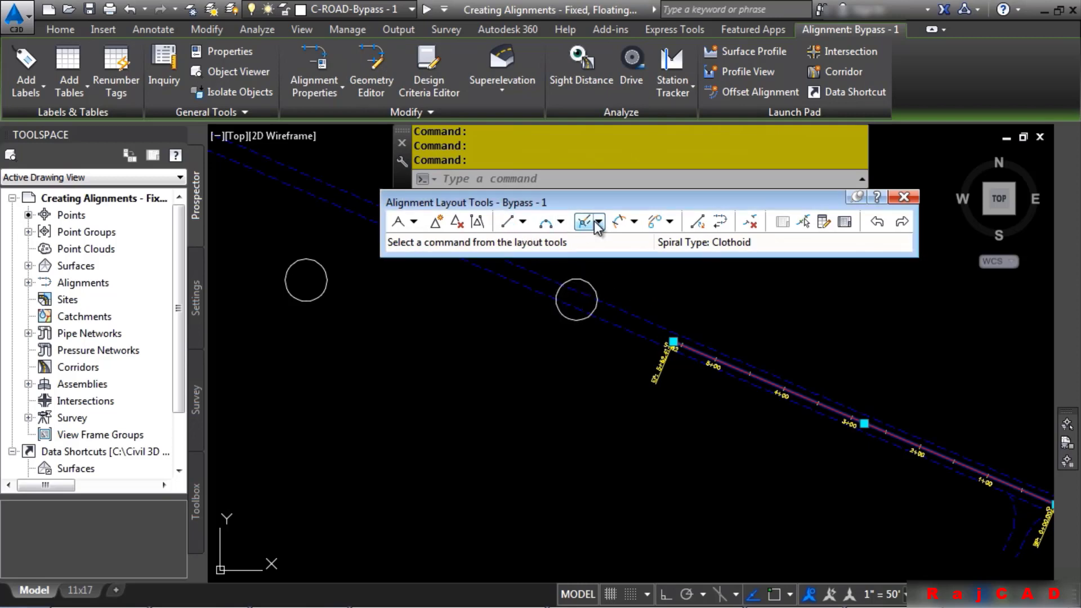
left_click(522, 224)
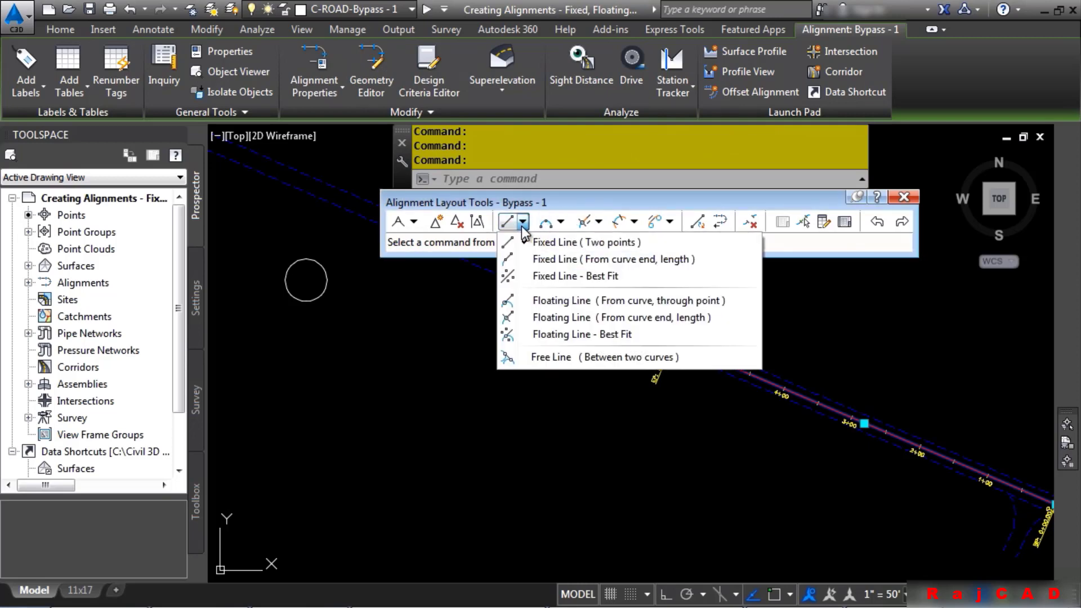
left_click(561, 226)
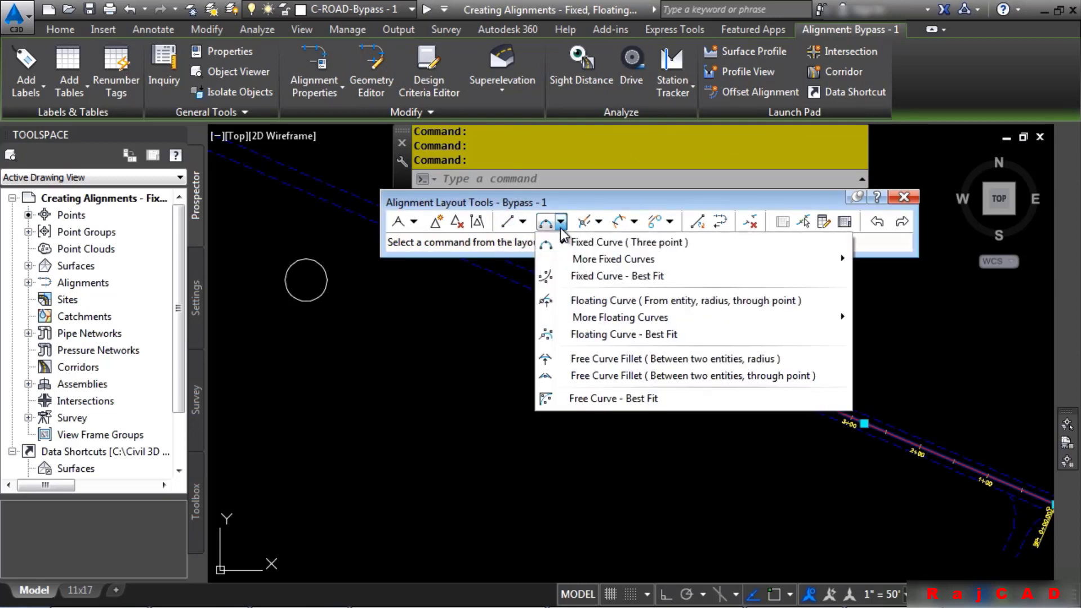
left_click(561, 221)
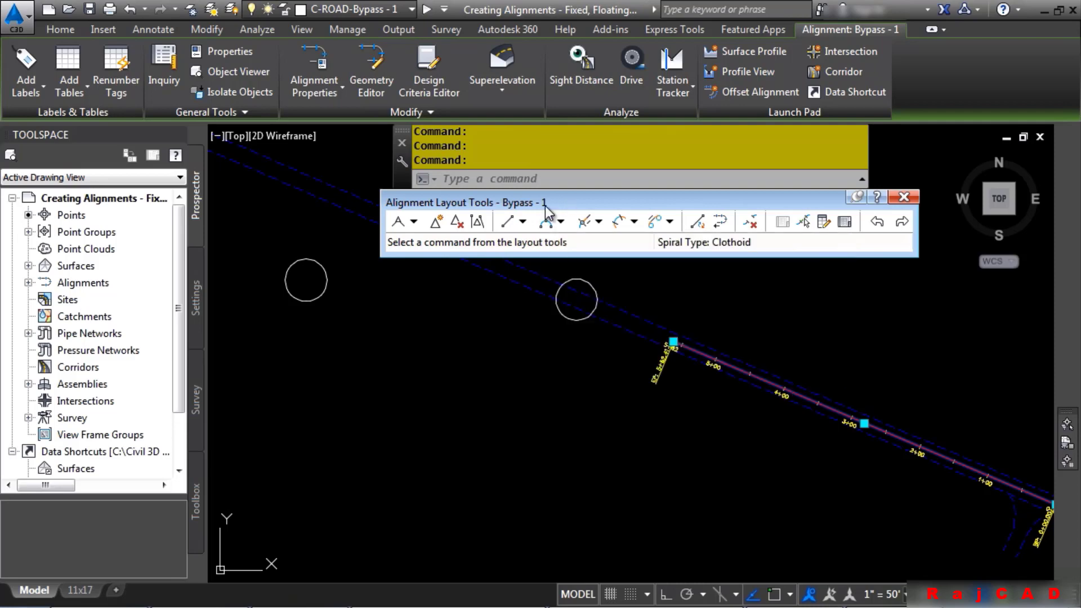
Draw a two-point fixed line from the centre of the circle nearest the alignment's end to the centre of the next circle west
middle_click_drag(458, 333, 561, 438)
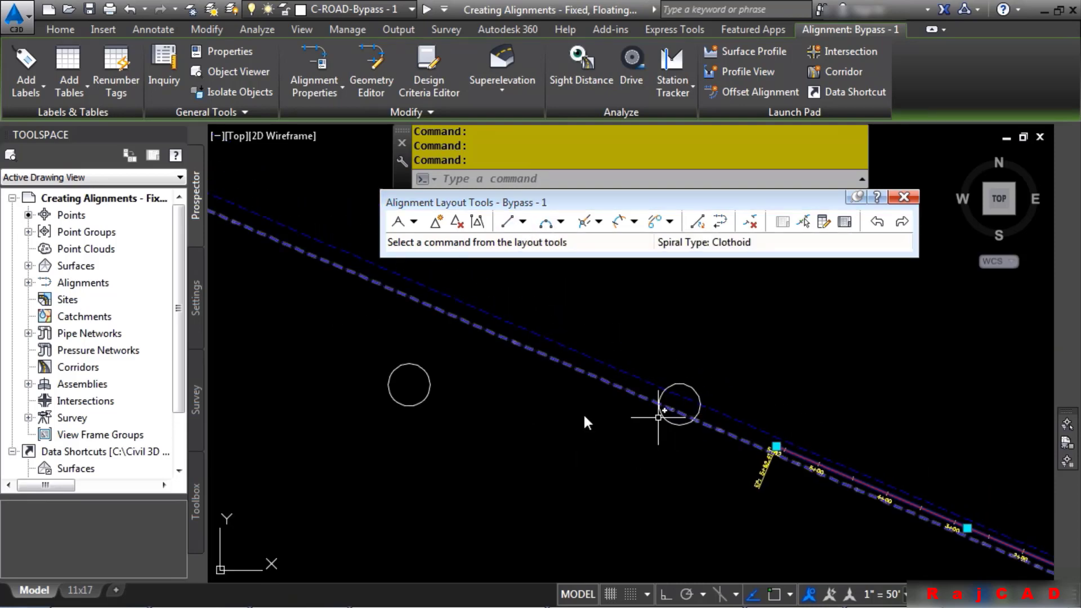
left_click(508, 224)
left_click(523, 221)
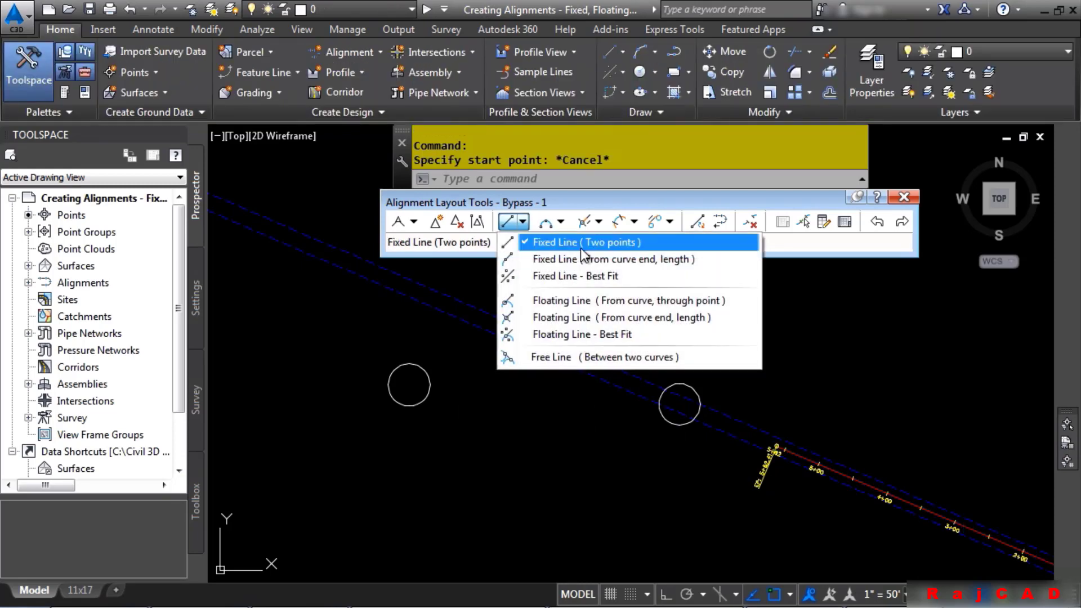
left_click(565, 242)
left_click(670, 427)
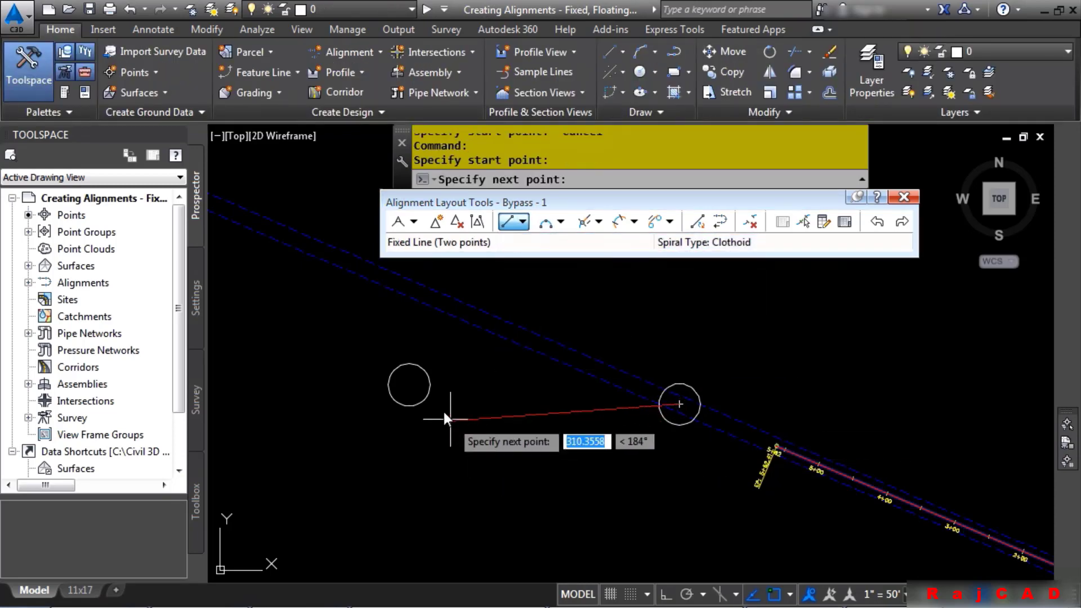
left_click(421, 395)
key("Return")
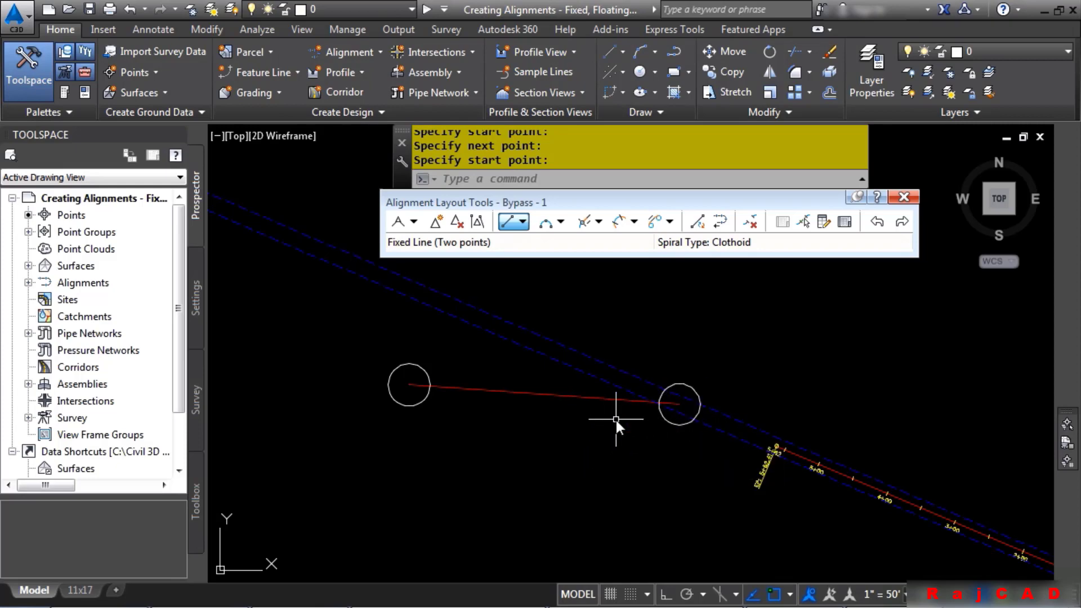
Add a free curve fillet with an 850 ft radius and a solution angle under 180° between the original tangent and the new fixed line
left_click(561, 222)
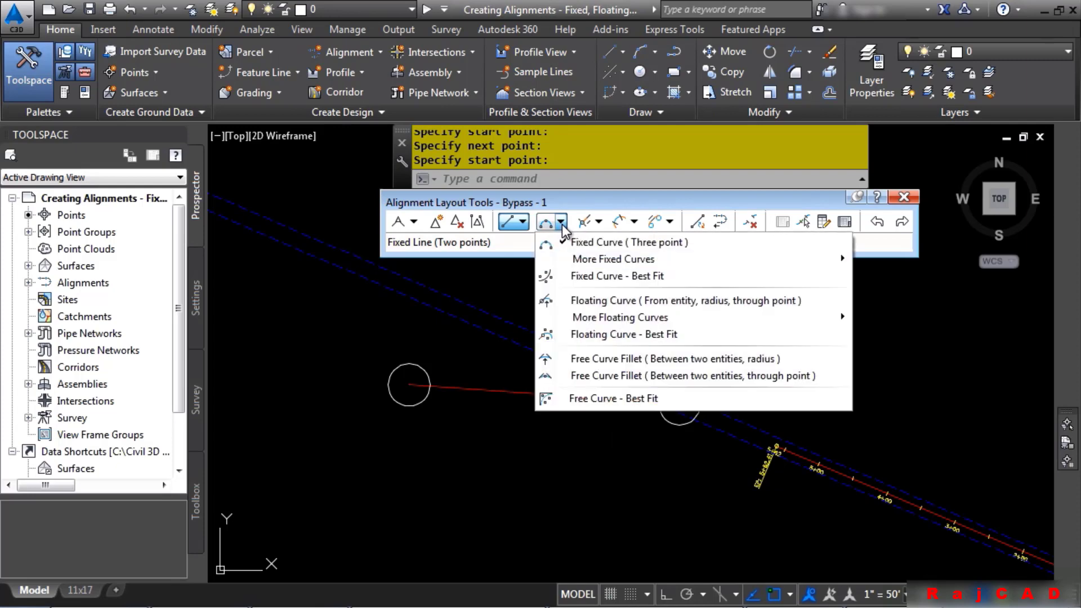
left_click(646, 359)
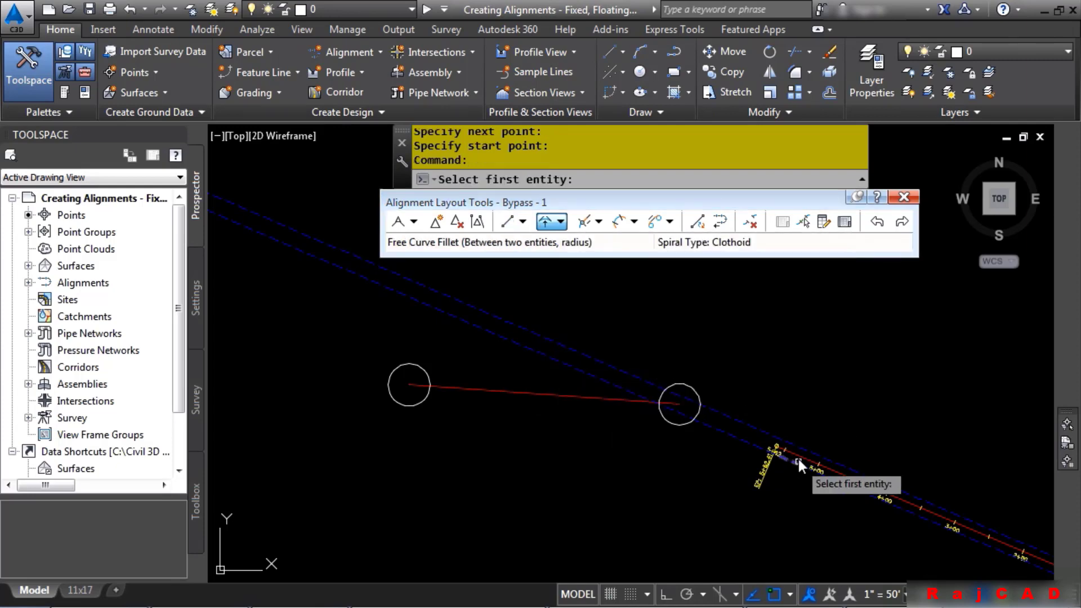
left_click(838, 472)
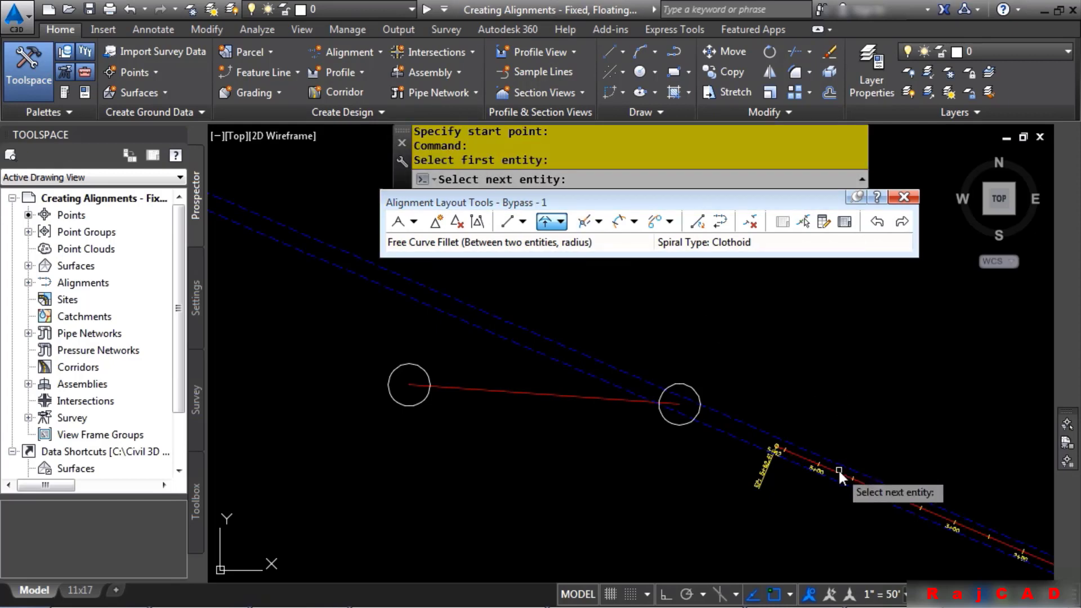
left_click(548, 395)
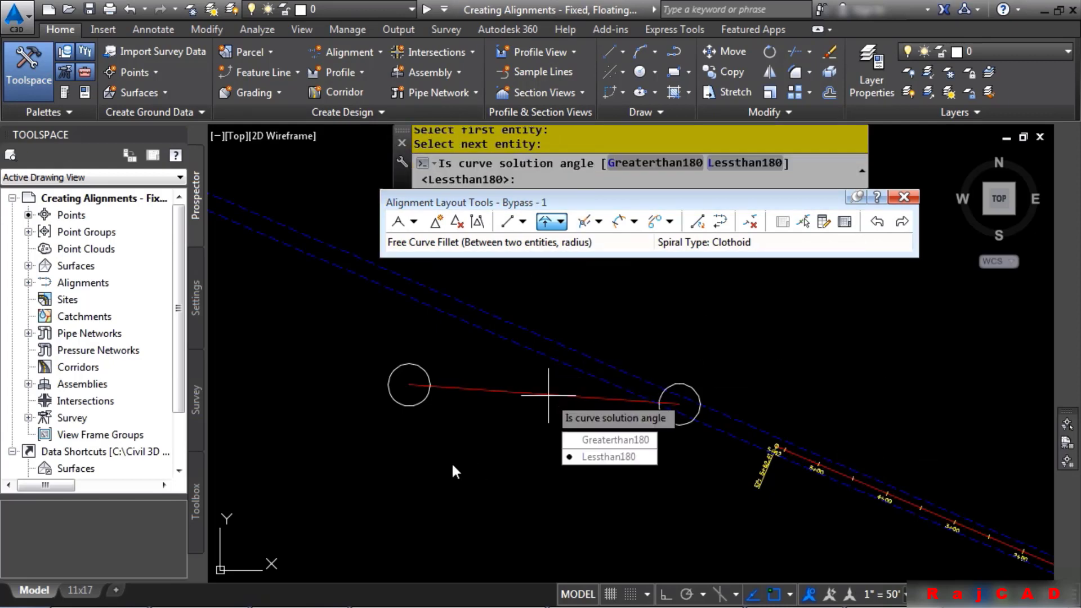
key("Return")
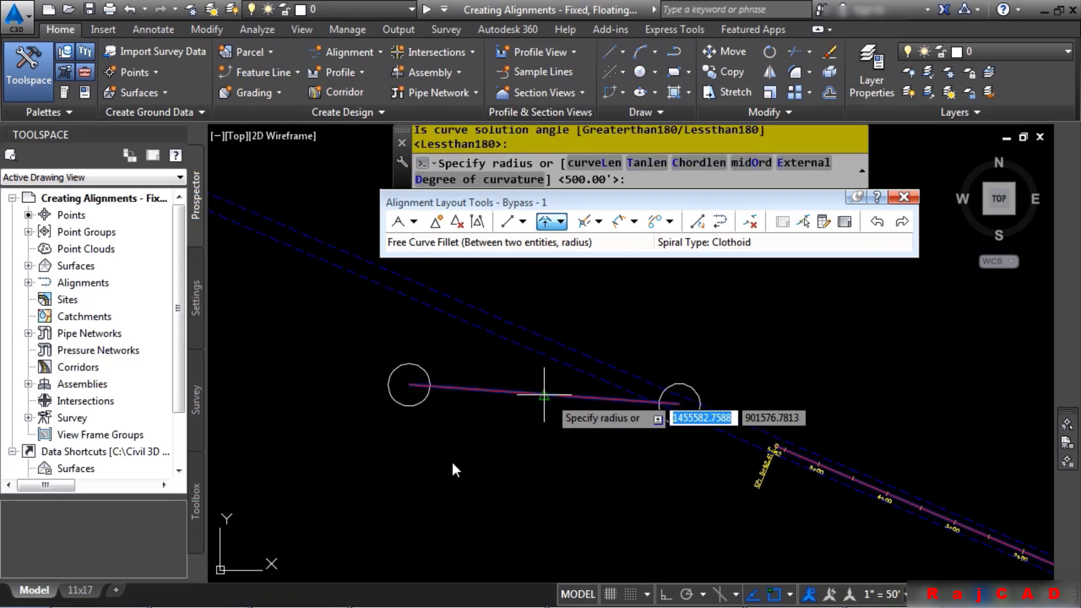
type("850")
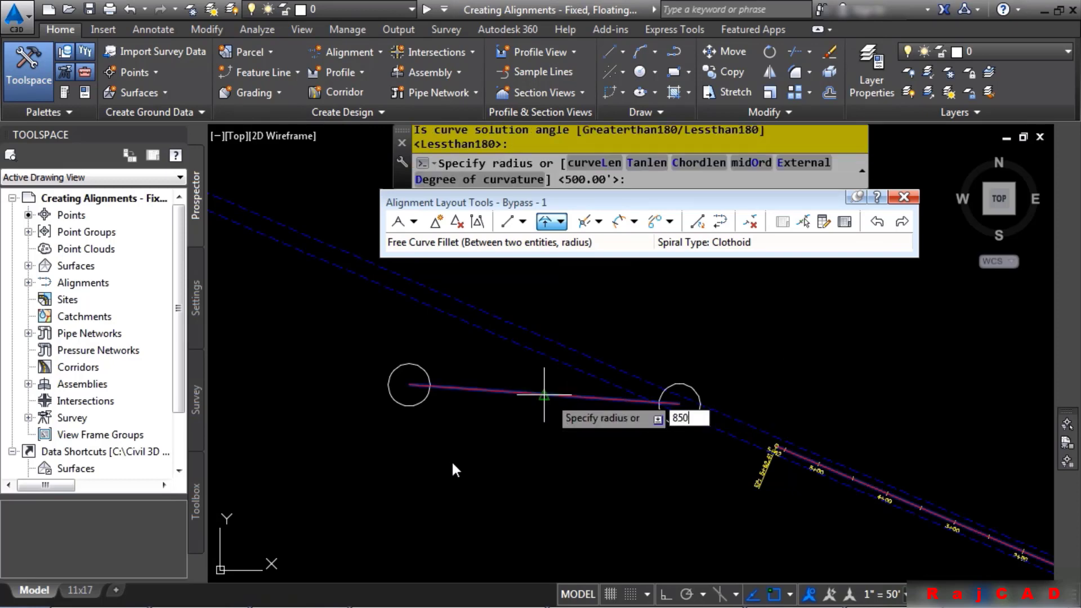
key("Return")
key("Return")
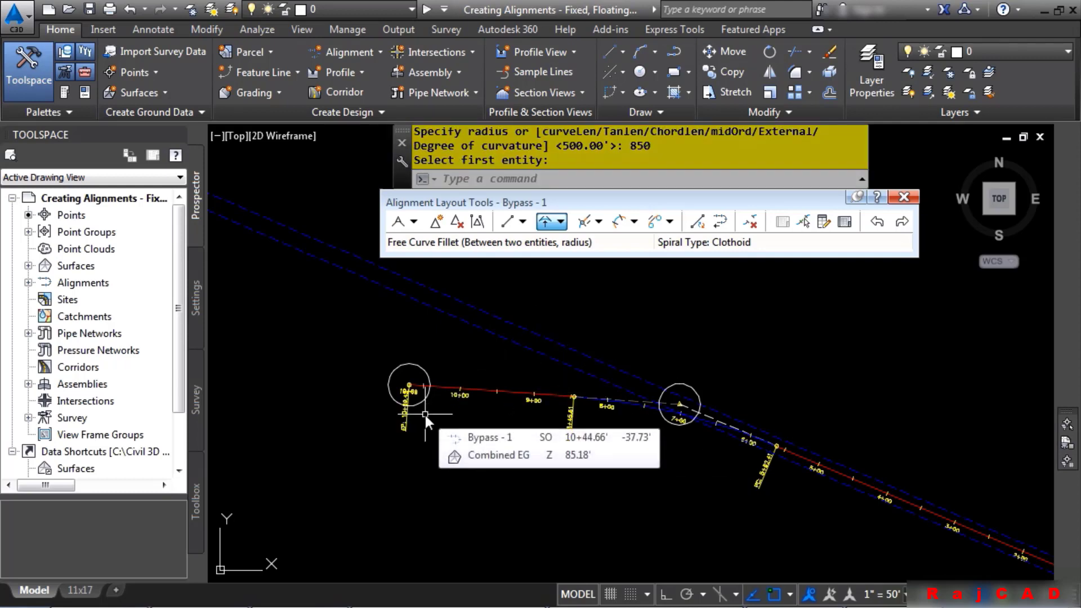
Attach a clockwise floating curve with a 500 ft radius and 167.78 ft length to the west end of the fixed line
middle_click_drag(424, 415, 624, 417)
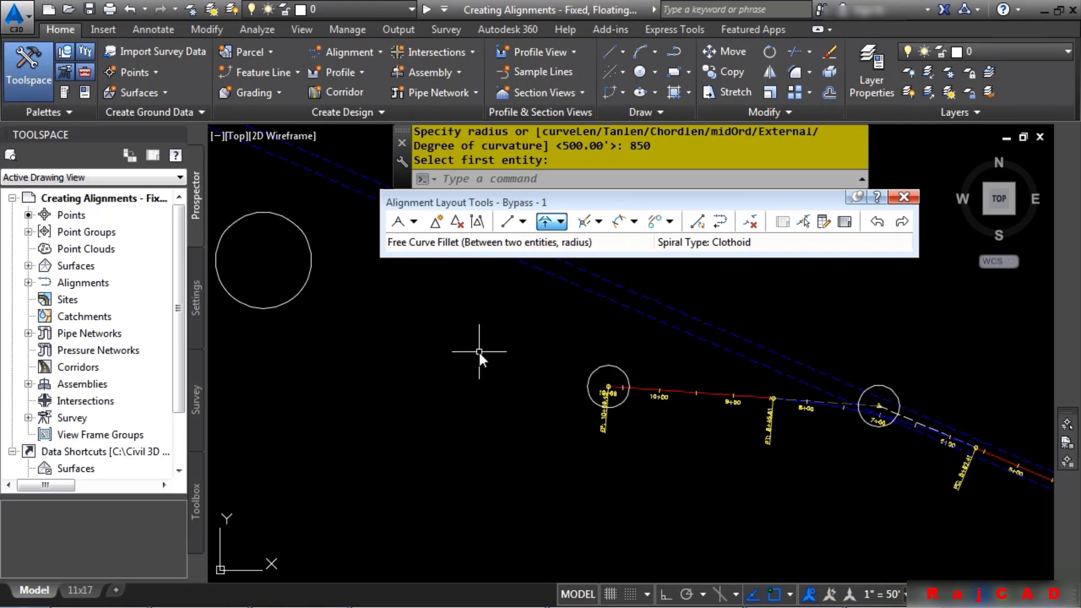
left_click(561, 221)
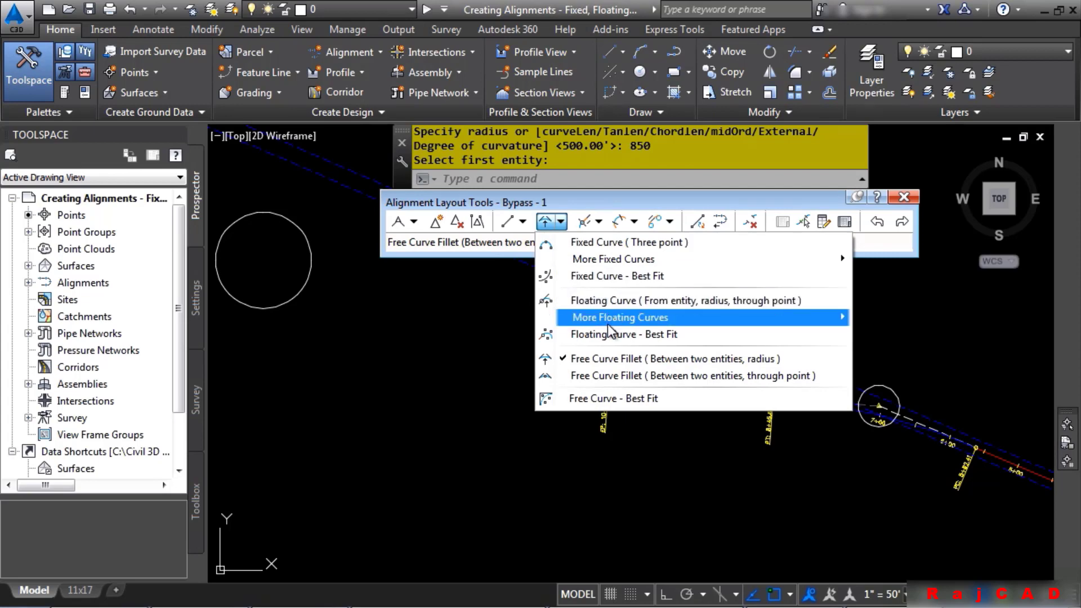
mouse_move(606, 323)
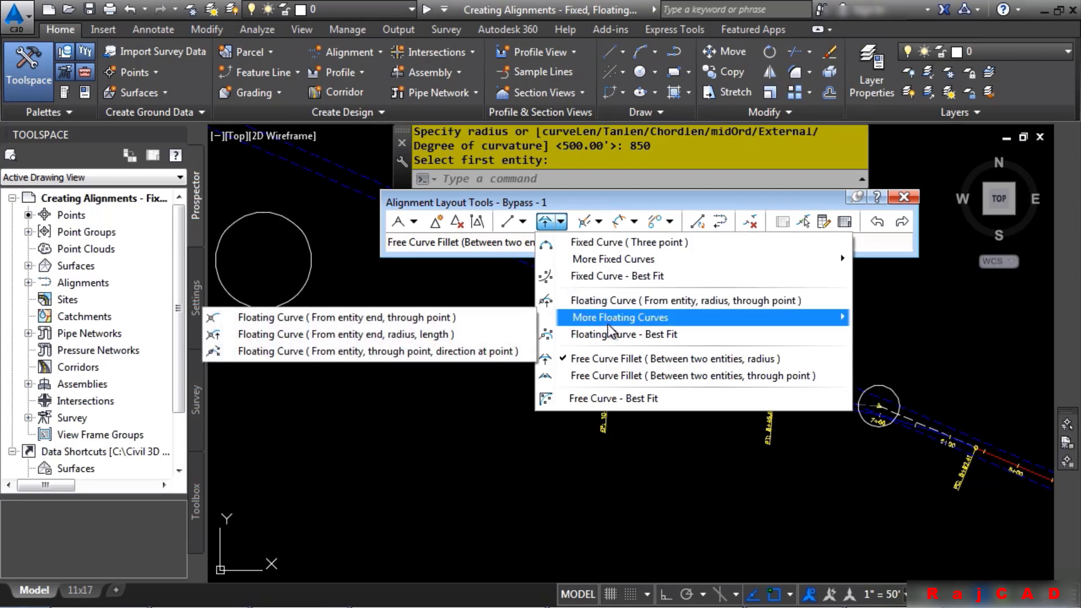
left_click(391, 333)
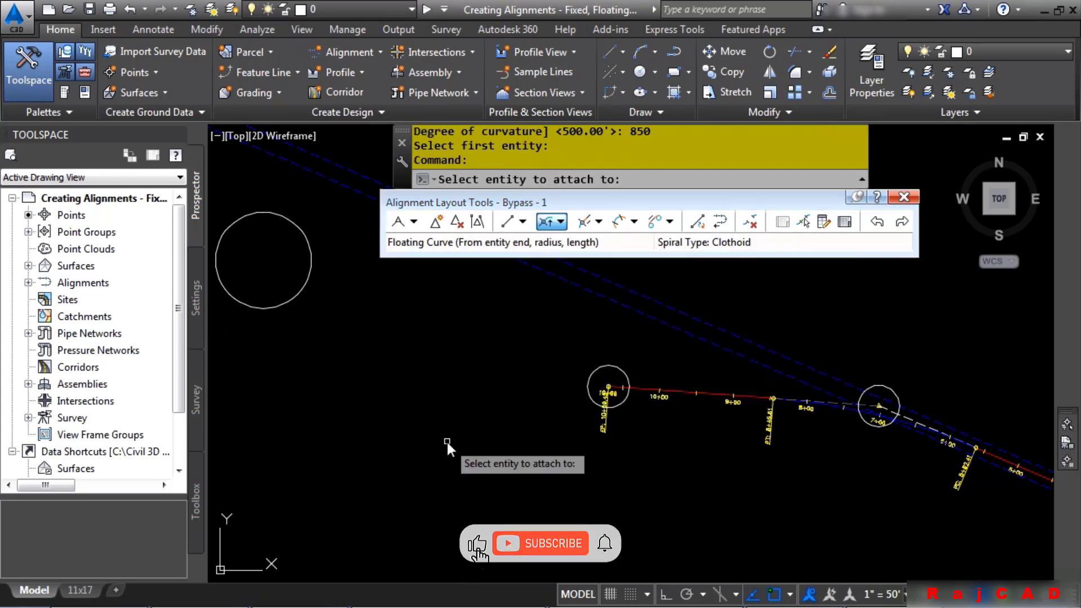
scroll(614, 397, "up", 2)
left_click(657, 384)
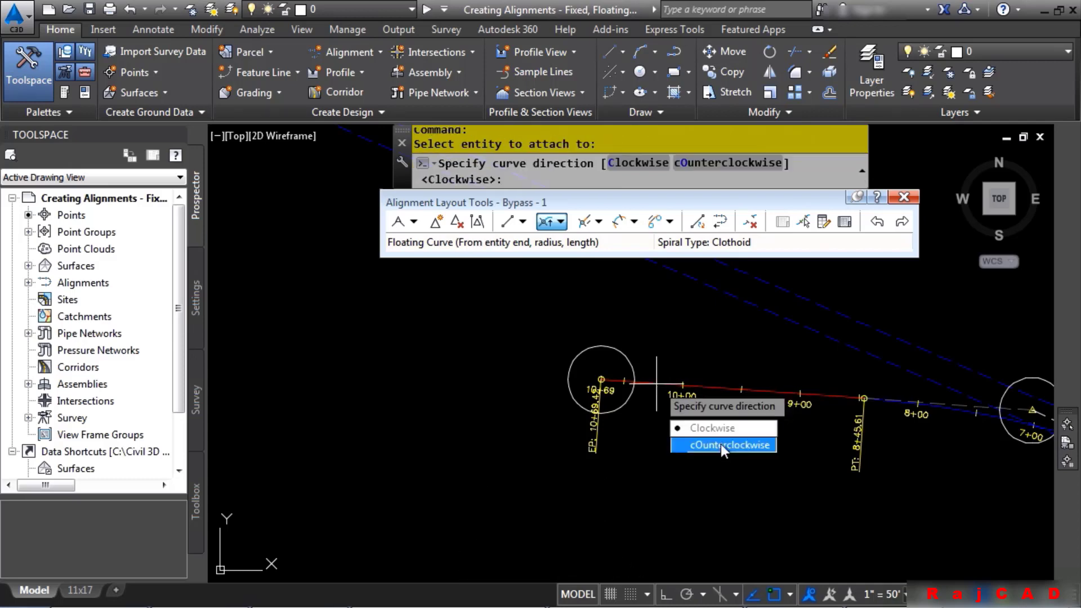
left_click(727, 429)
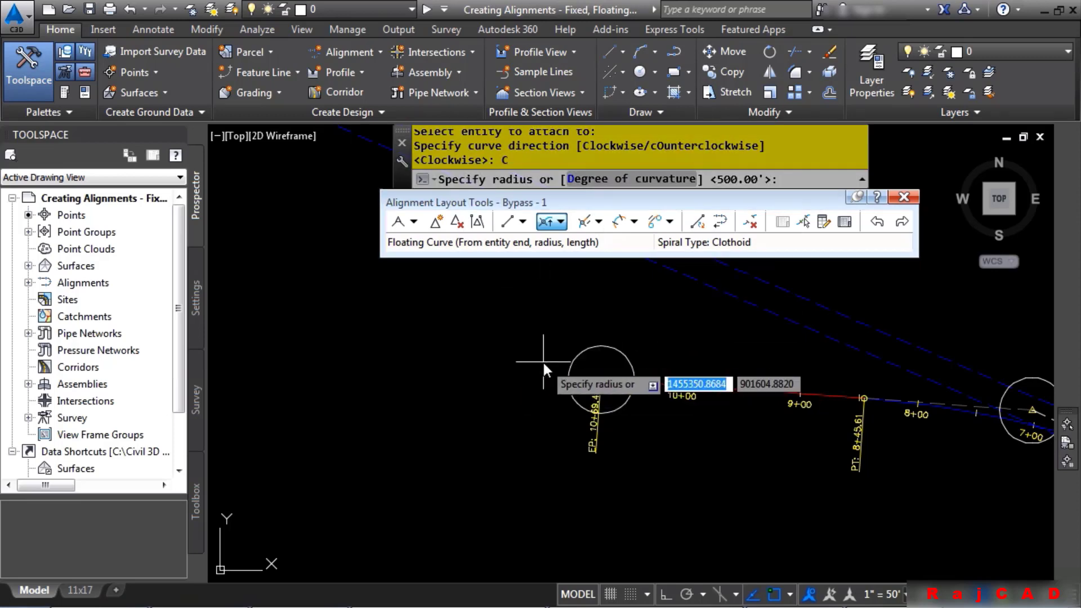
type("500")
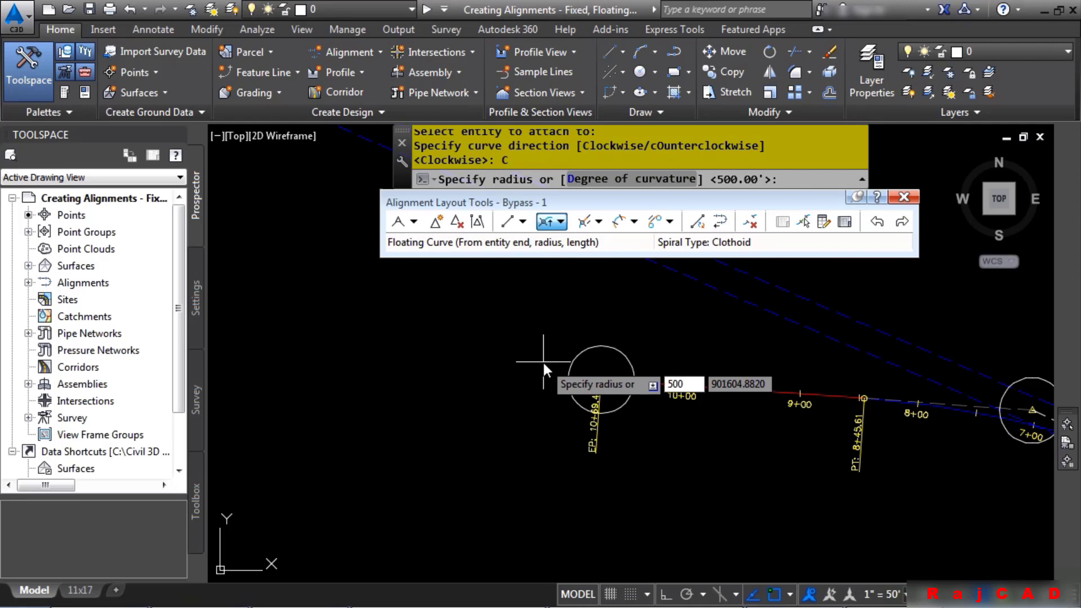
key("Return")
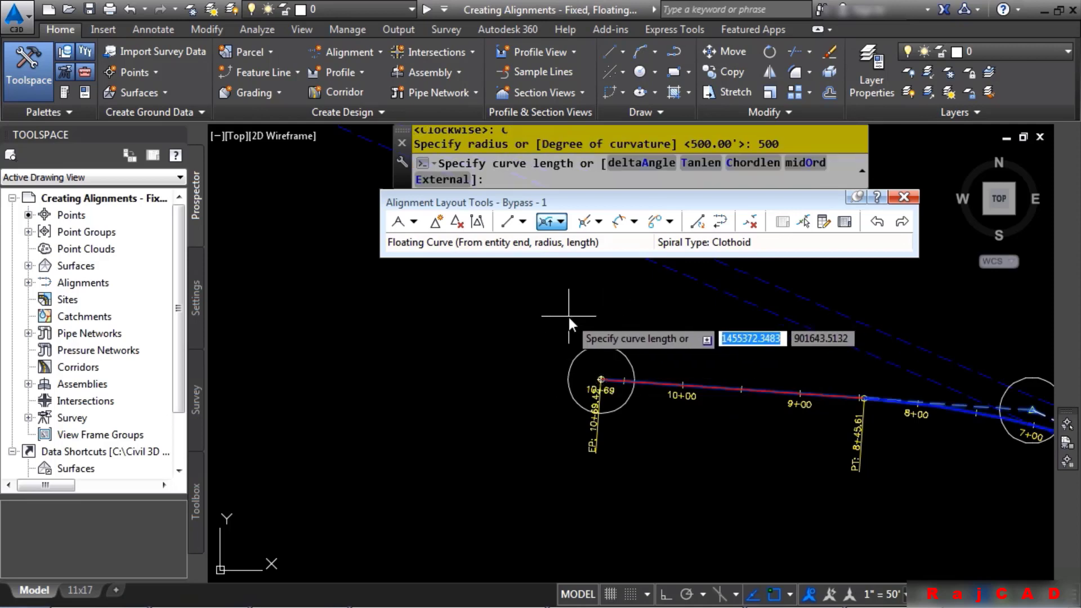
type("16")
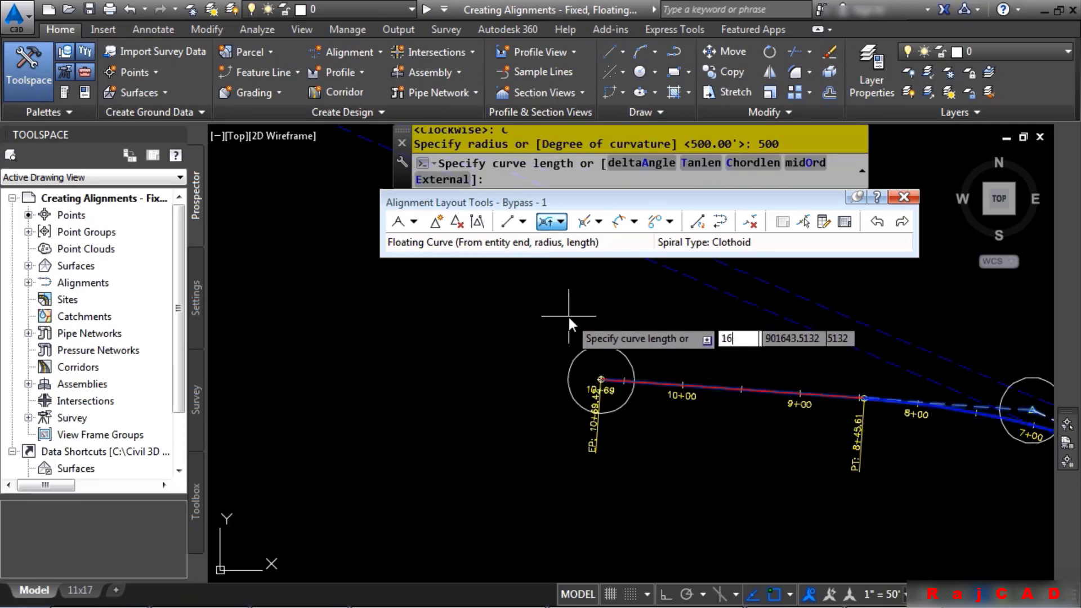
type("7.78")
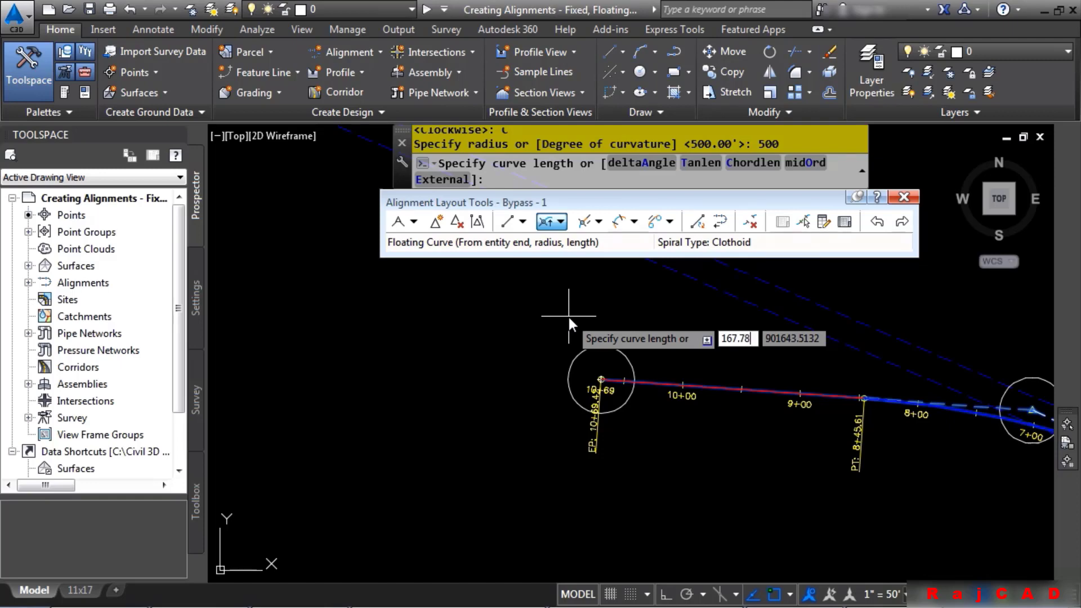
key("Return")
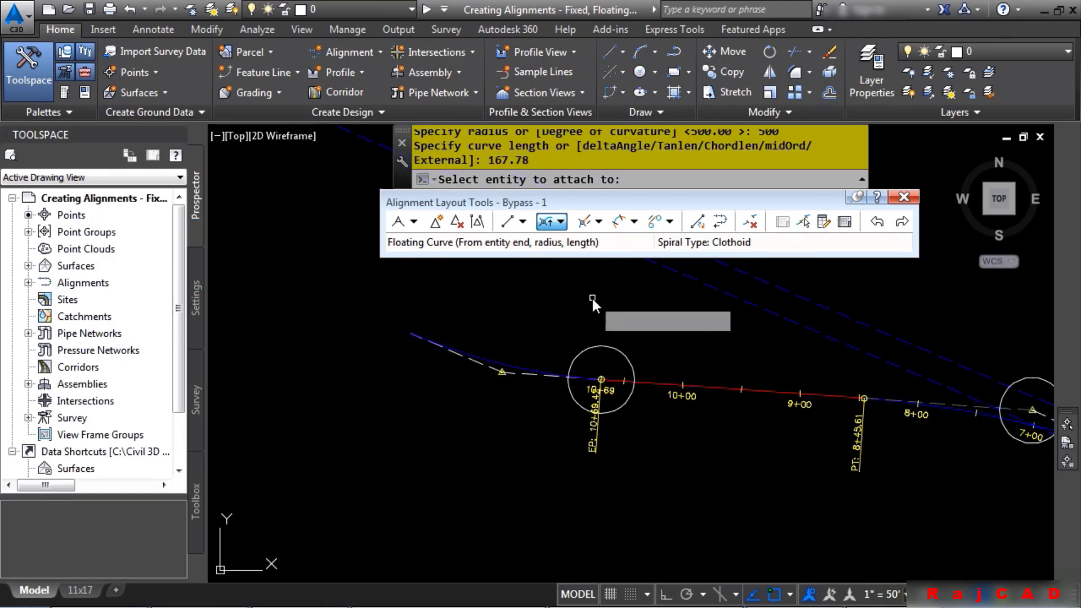
key("Return")
Add a floating line from the end of the floating curve, setting its length by picking the curve's end and the large circle's centre
middle_click_drag(522, 377, 647, 478)
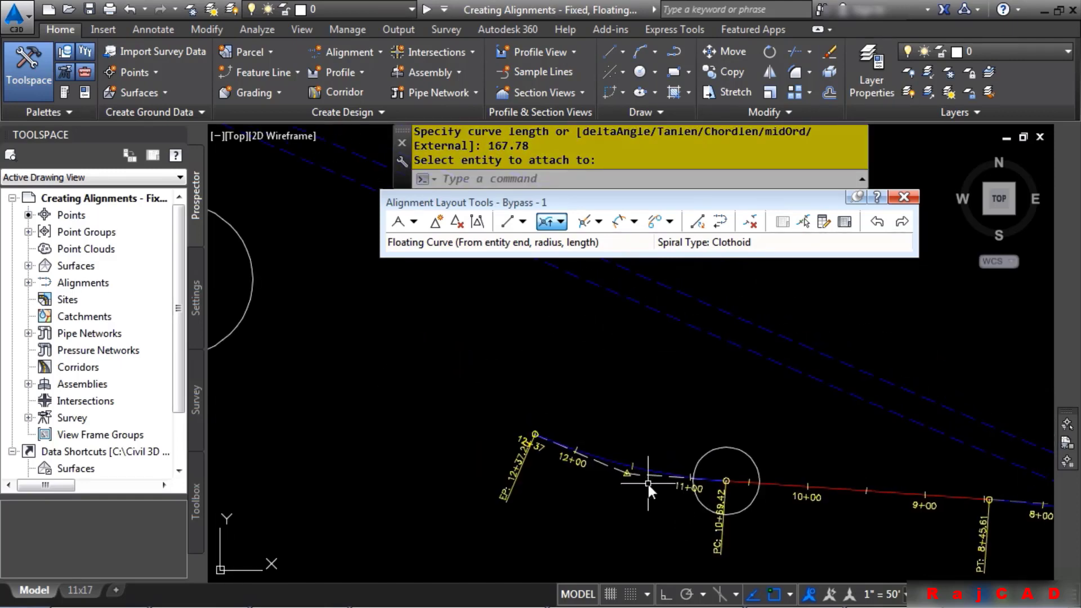
mouse_move(471, 355)
middle_mouse_down()
mouse_move(537, 411)
mouse_move(693, 485)
middle_mouse_up()
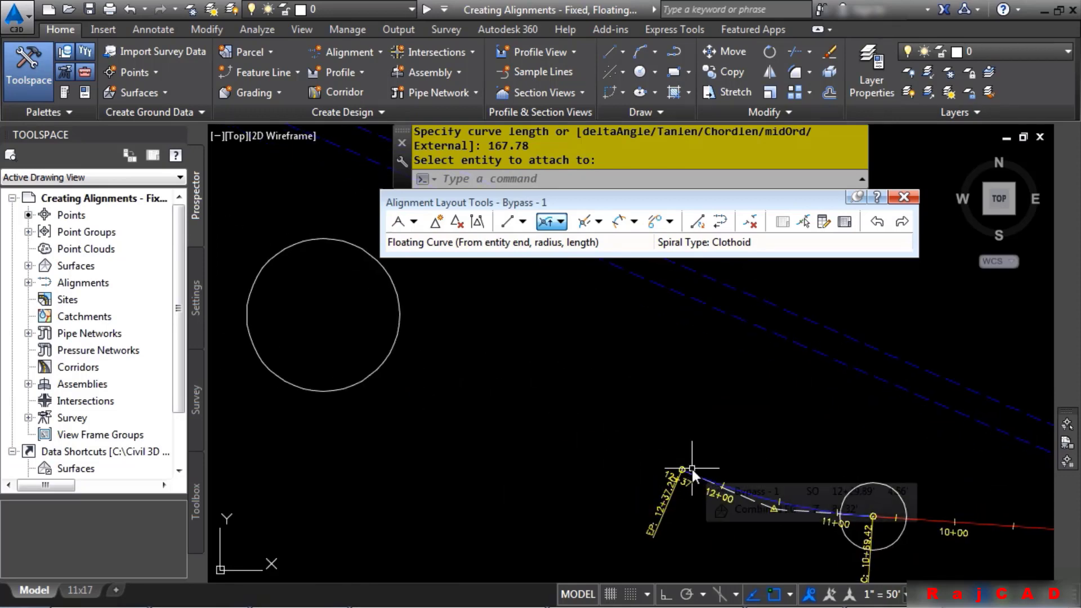
left_click(523, 221)
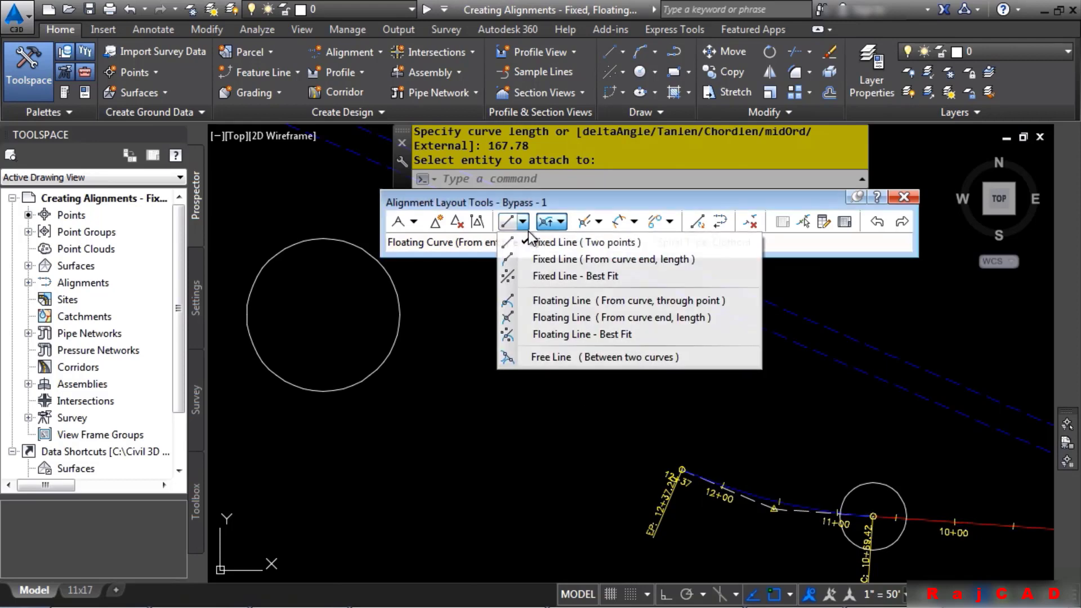
left_click(592, 318)
left_click(761, 498)
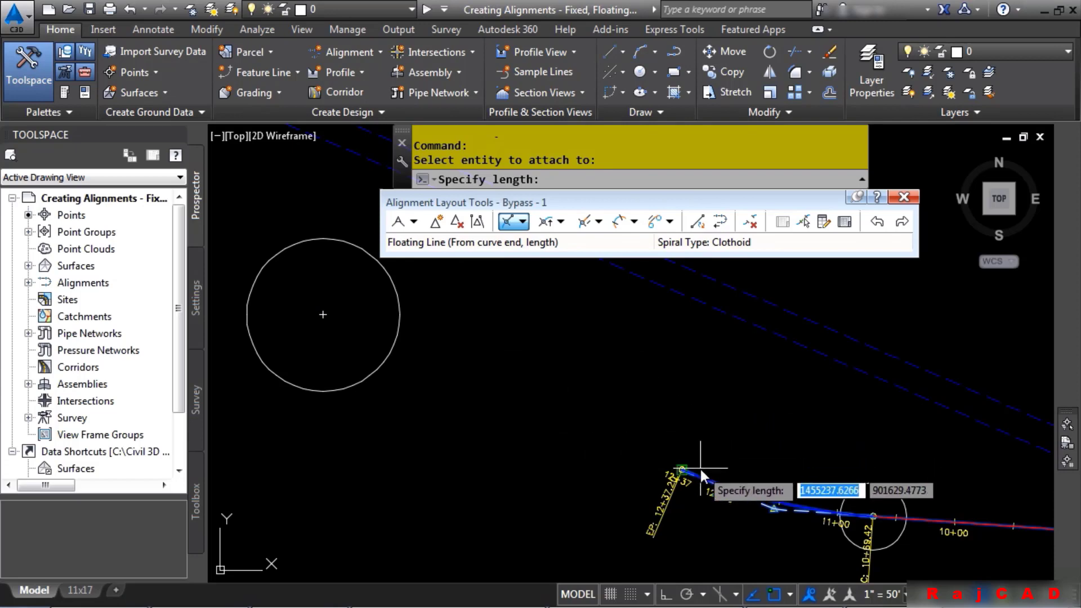
left_click(682, 470)
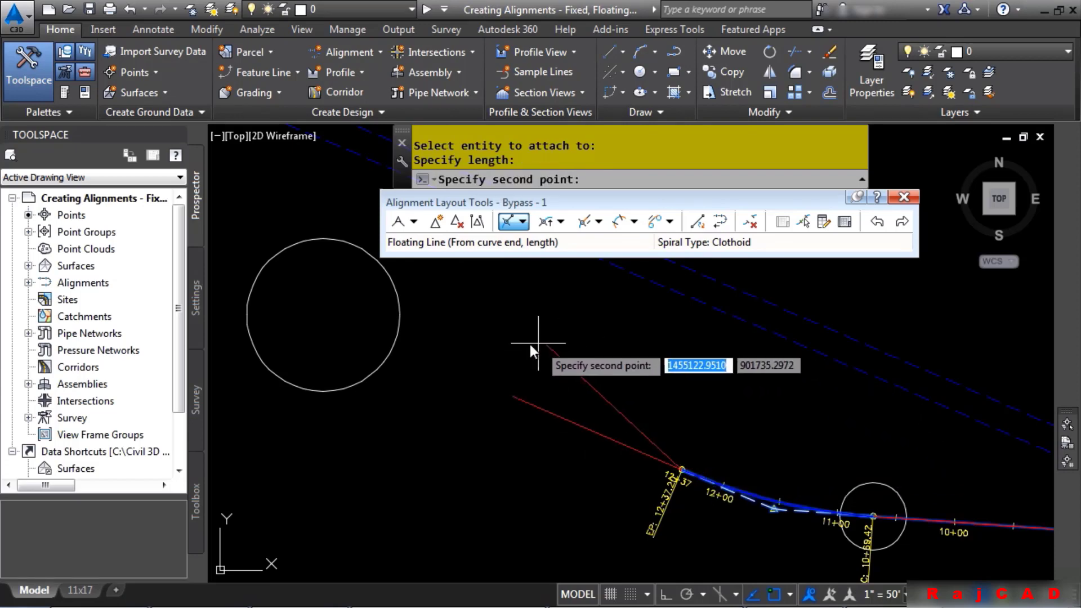
left_click(367, 380)
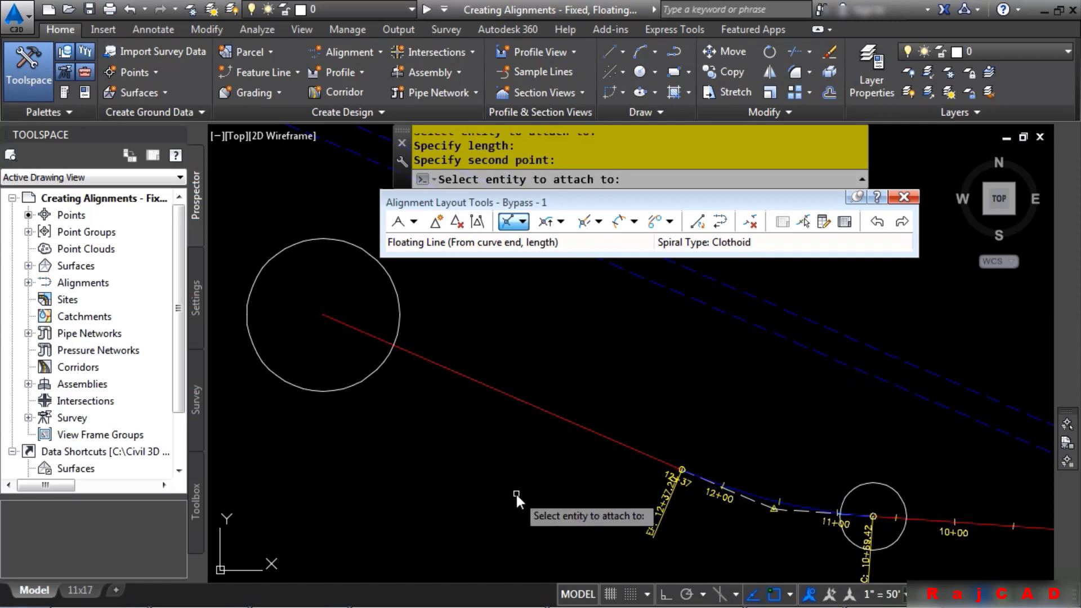
left_click(346, 374)
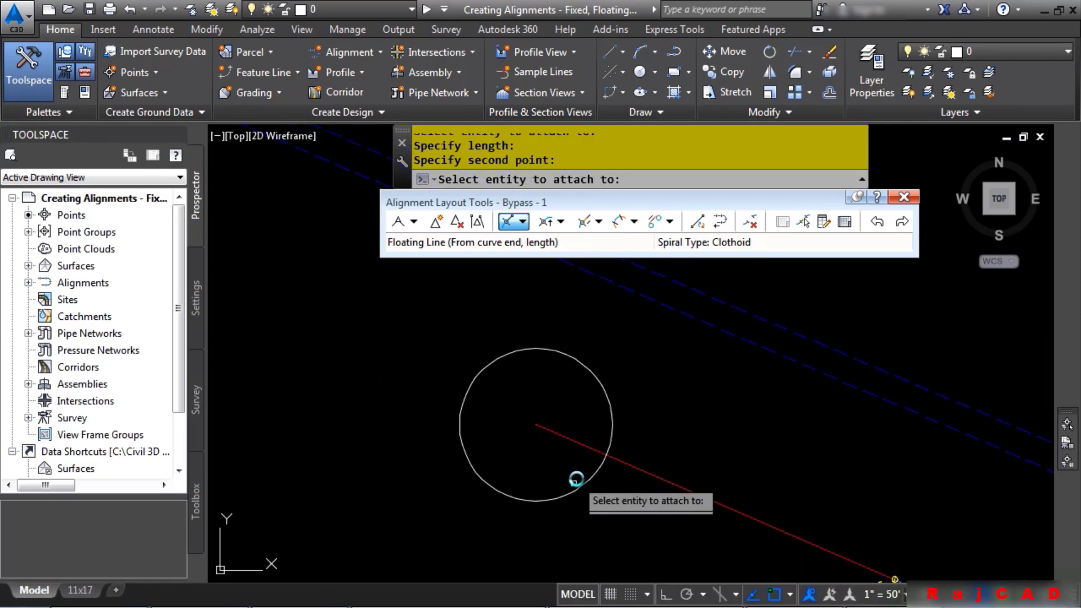
Convert the white AutoCAD line along the existing road to the northwest into a Bypass - 1 alignment entity
scroll(543, 447, "down", 2)
middle_click_drag(402, 461, 552, 555)
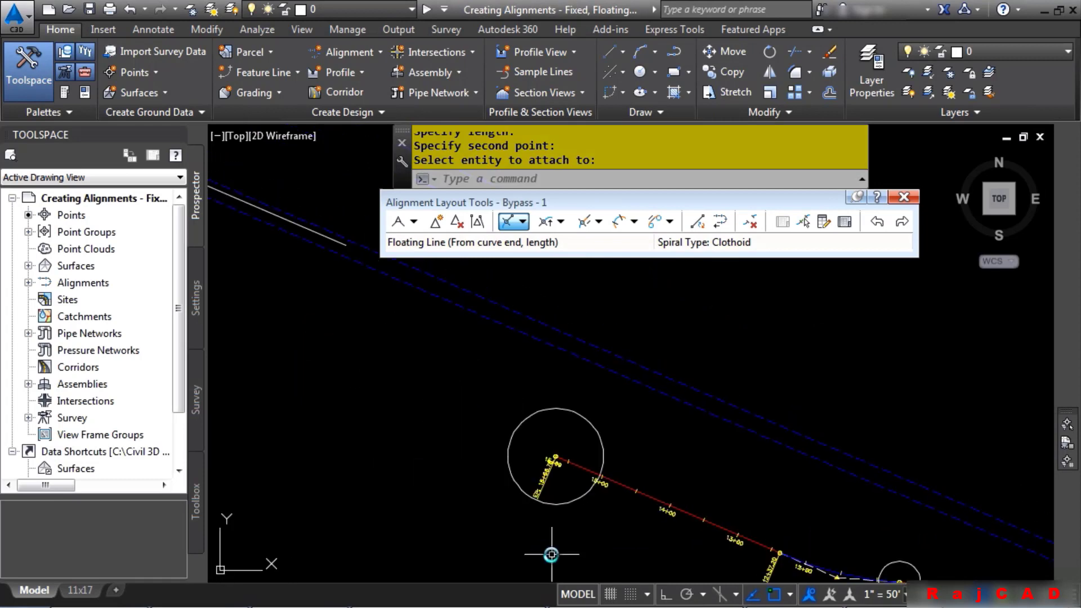
middle_click_drag(500, 435, 596, 479)
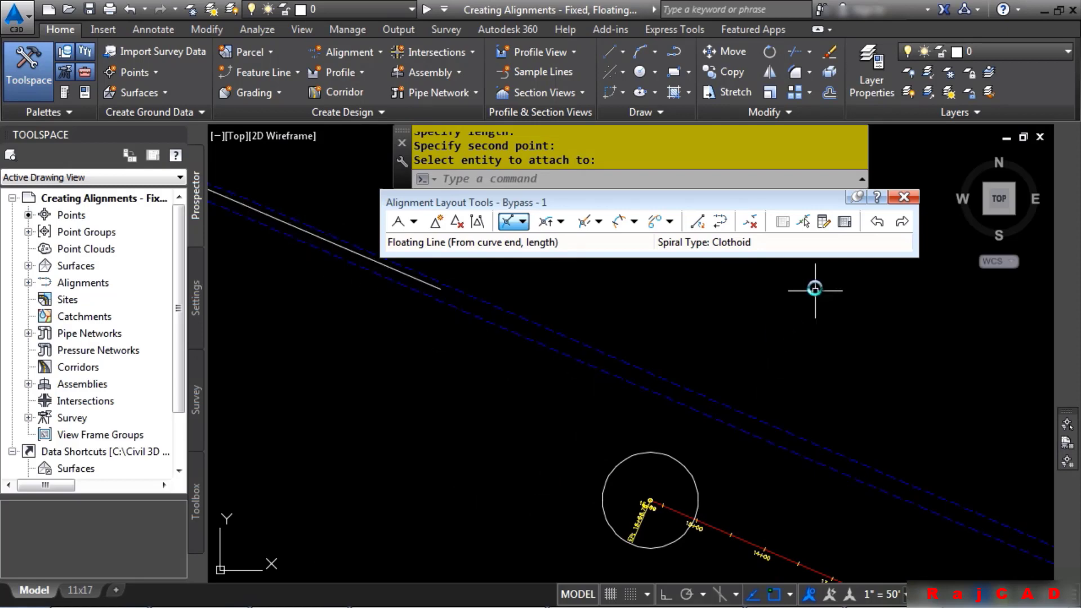
left_click(697, 220)
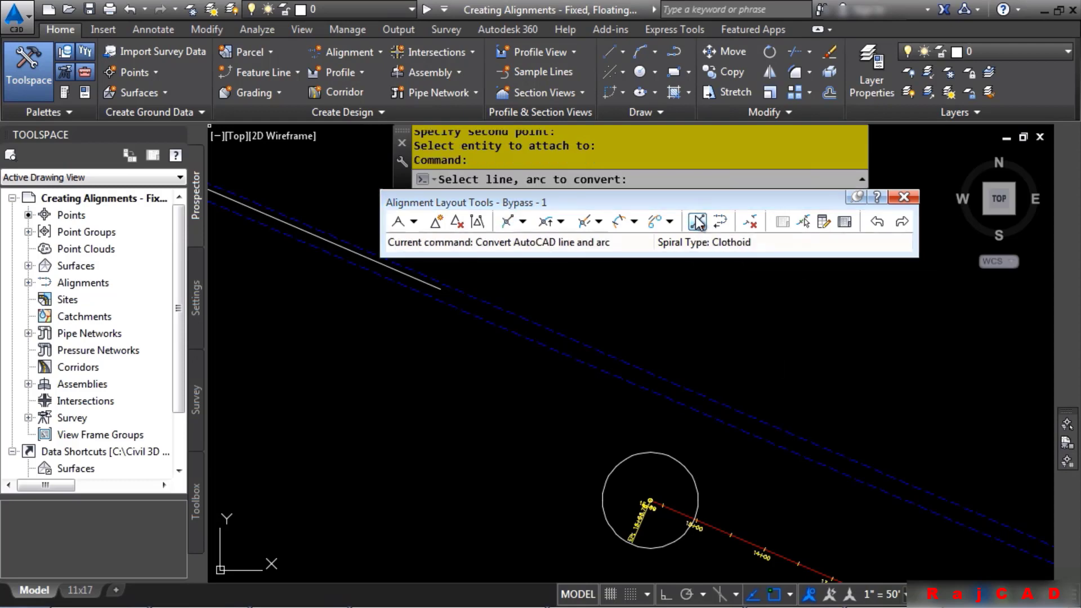
left_click(349, 251)
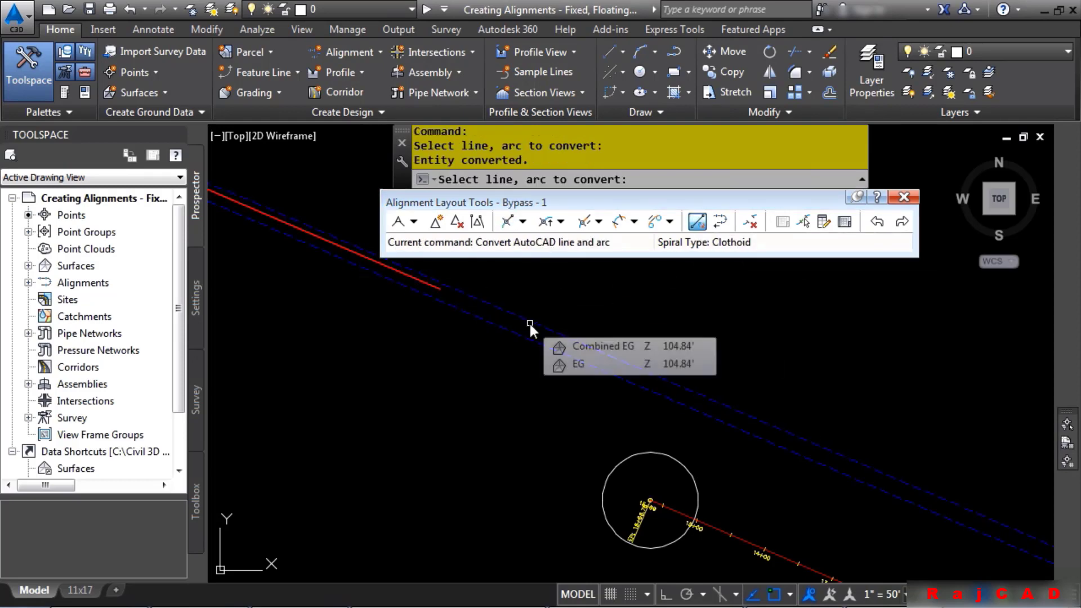
key("Return")
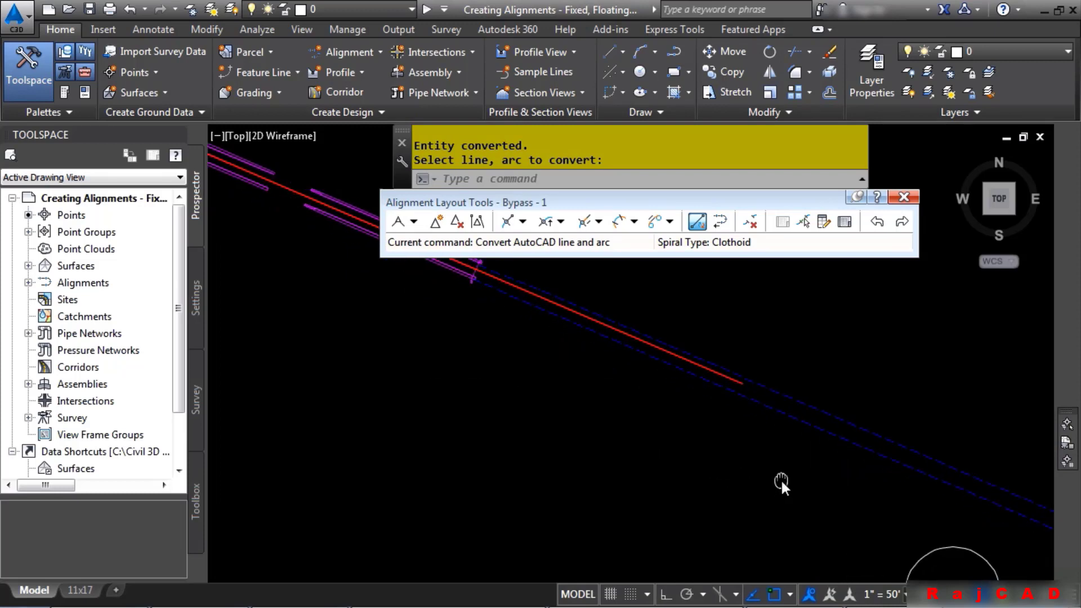
scroll(783, 481, "down", 2)
mouse_move(775, 454)
middle_mouse_down()
mouse_move(713, 366)
mouse_move(670, 352)
middle_mouse_up()
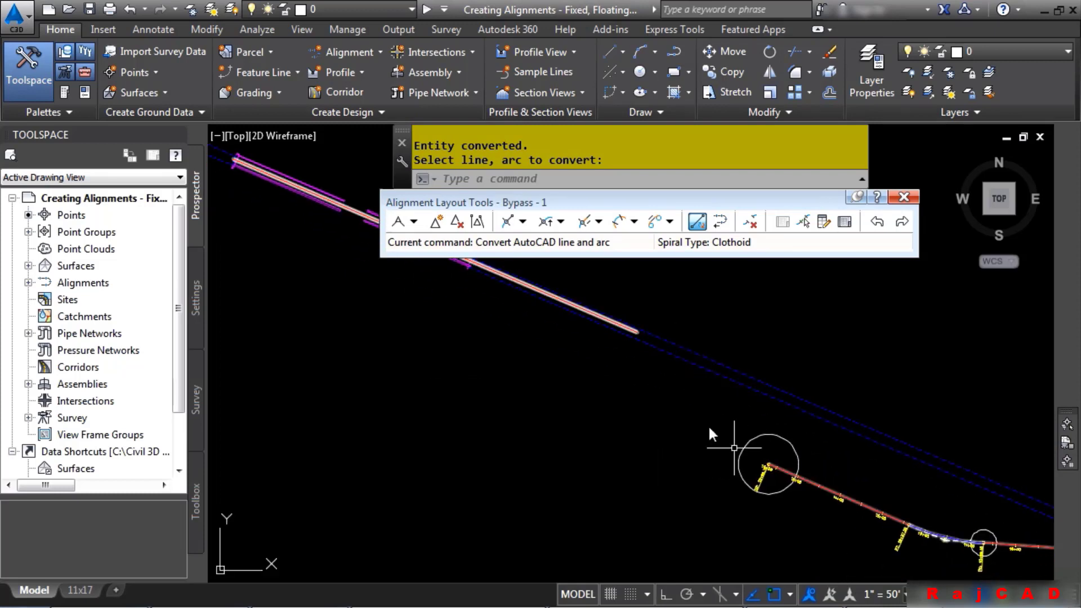
Attach a clockwise floating curve with a 500 ft radius and 180 ft length to the west end of the floating line
middle_click_drag(756, 396, 642, 398)
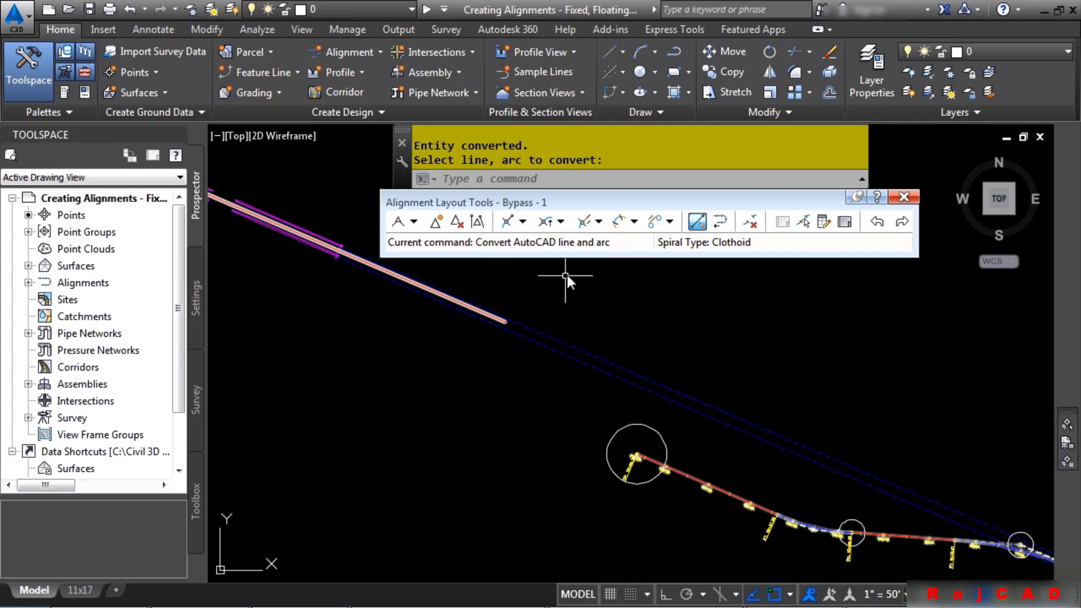
left_click(561, 222)
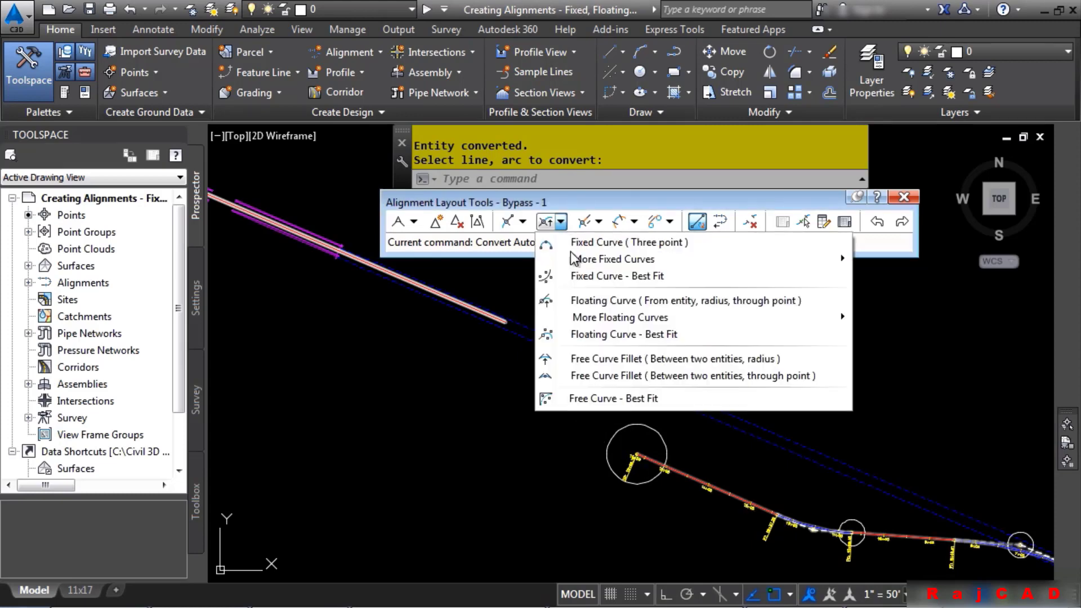
mouse_move(586, 320)
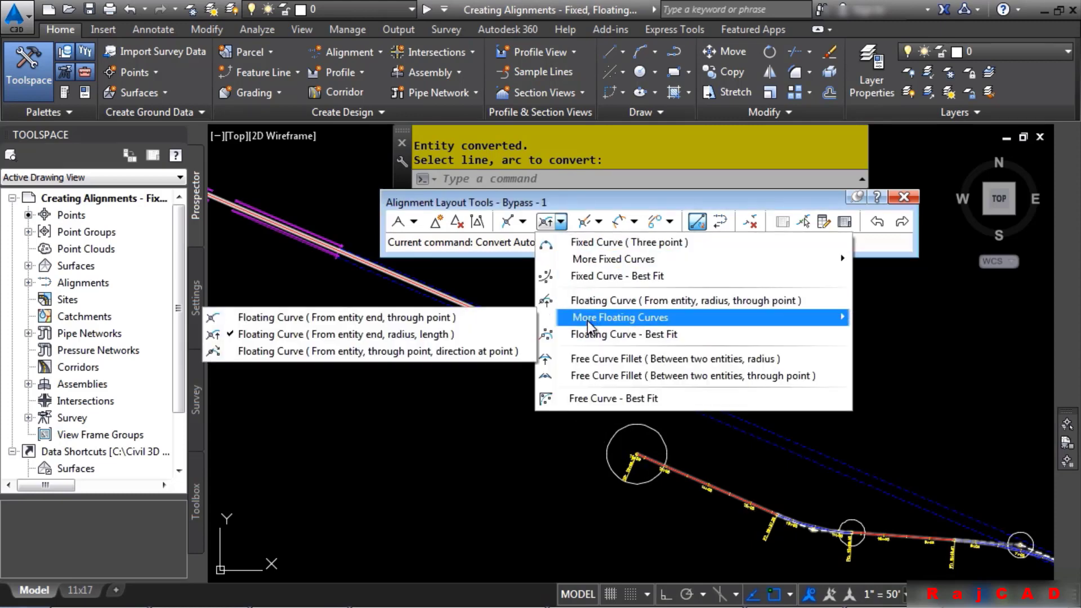
left_click(401, 334)
scroll(591, 459, "up", 5)
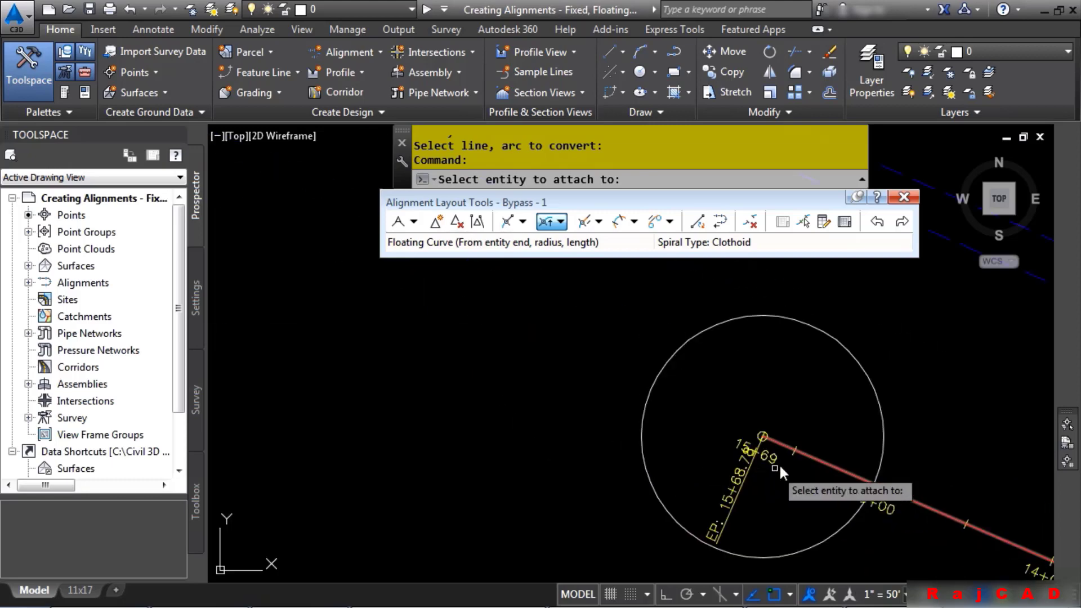
left_click(822, 461)
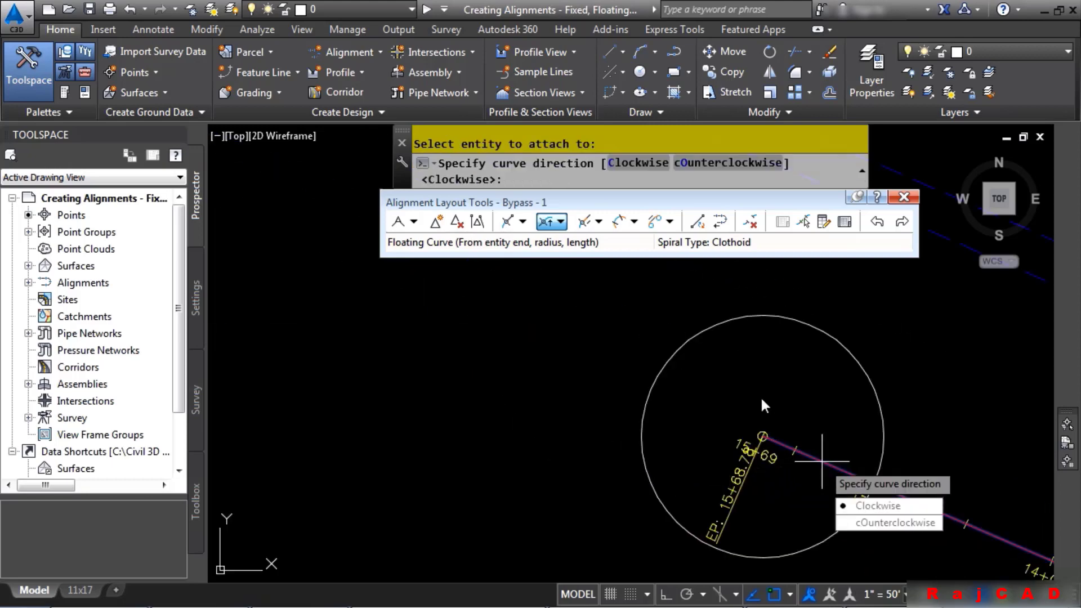
left_click(871, 505)
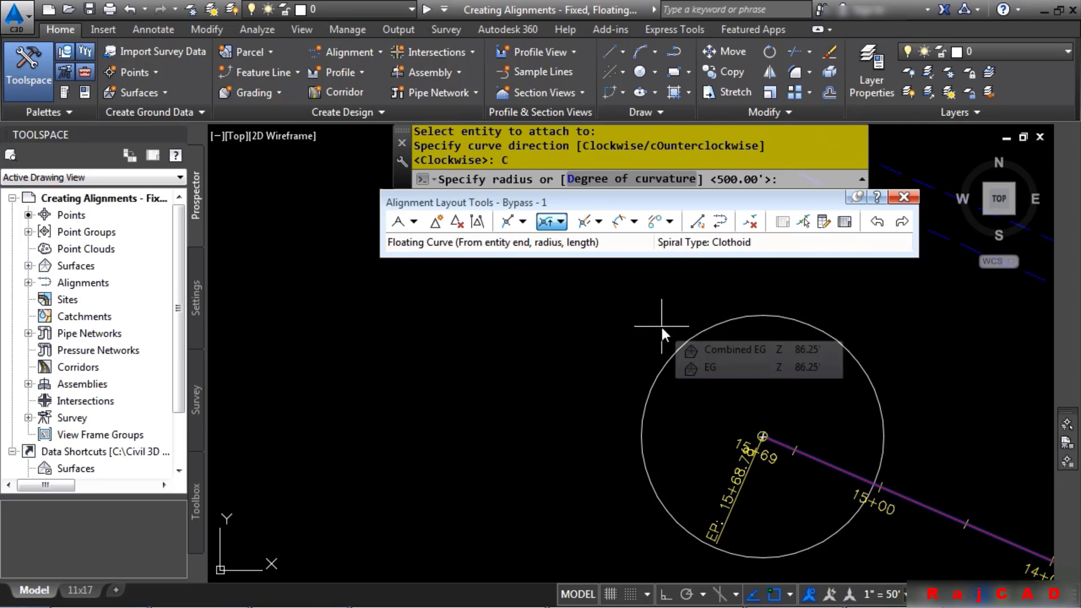
type("500")
key("Return")
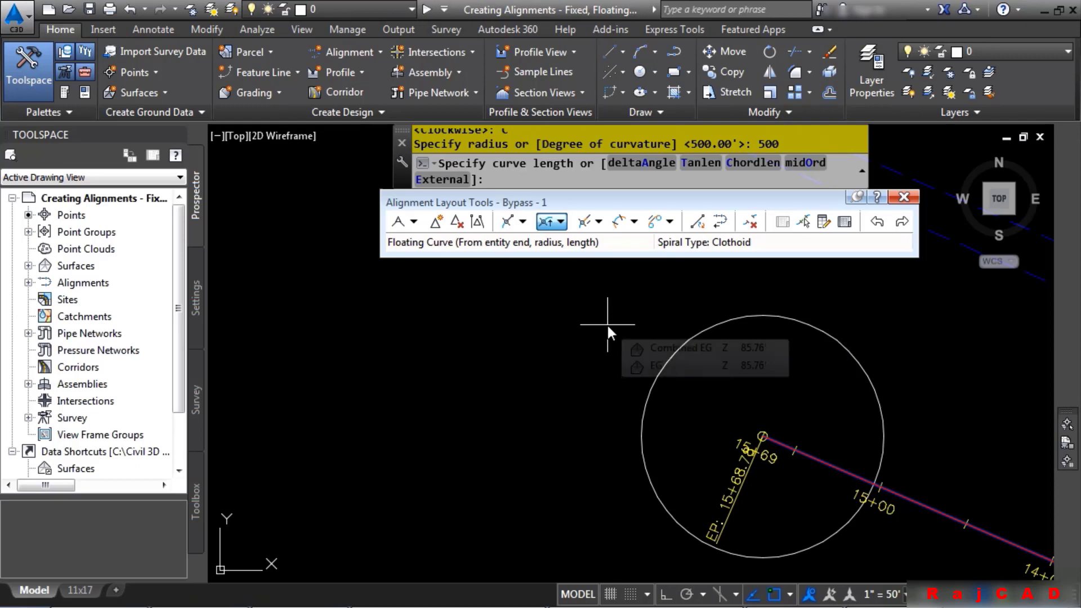
type("180")
key("Return")
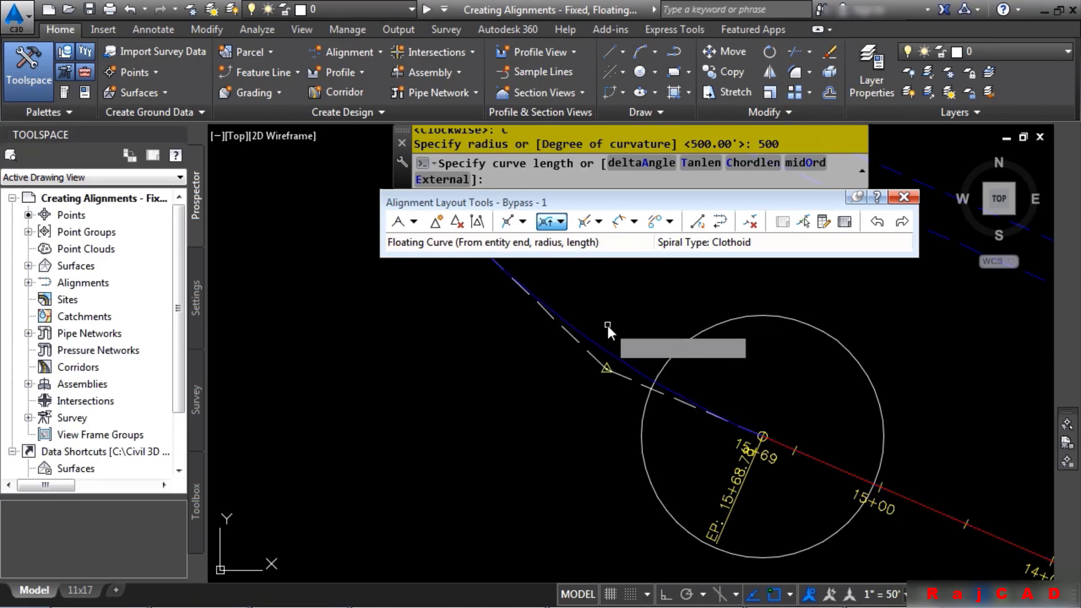
Add a free reverse curve fillet with a 700 ft radius and solution angle under 180° between the new floating curve and the converted line
scroll(677, 430, "down", 4)
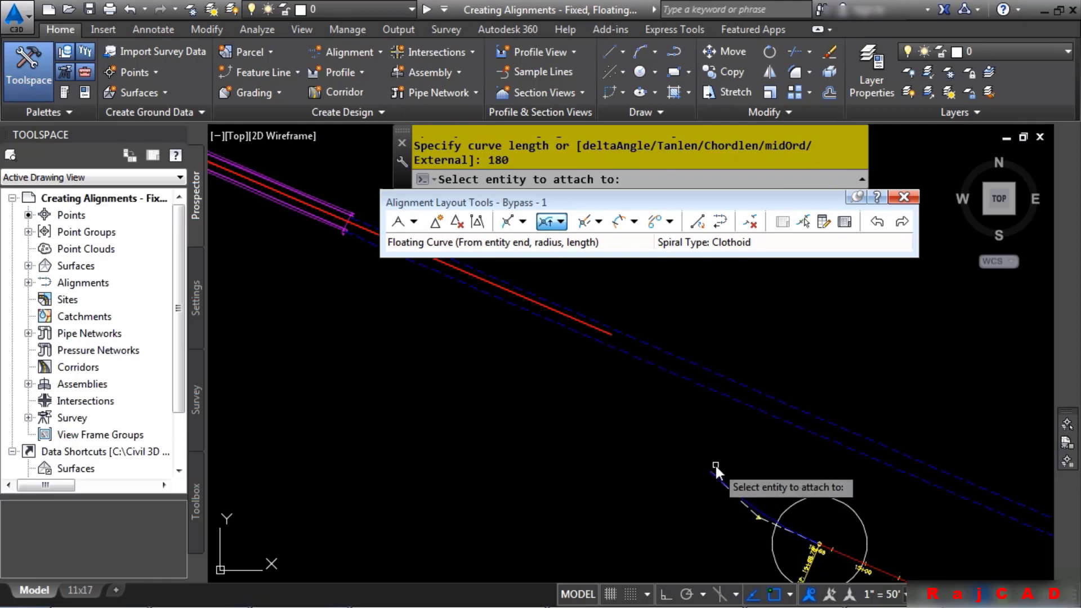
left_click(561, 221)
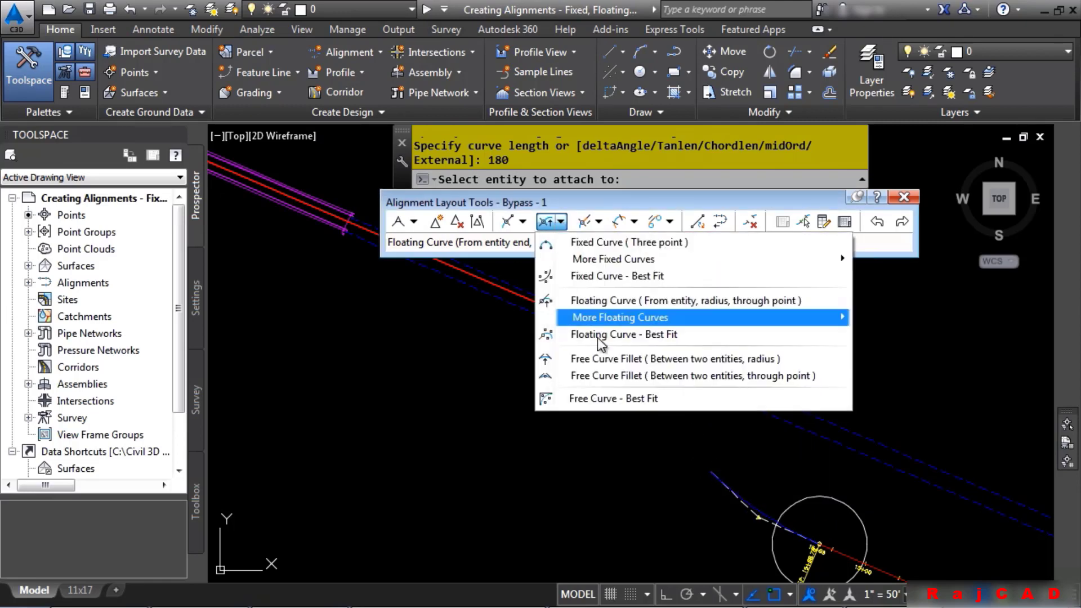
left_click(600, 359)
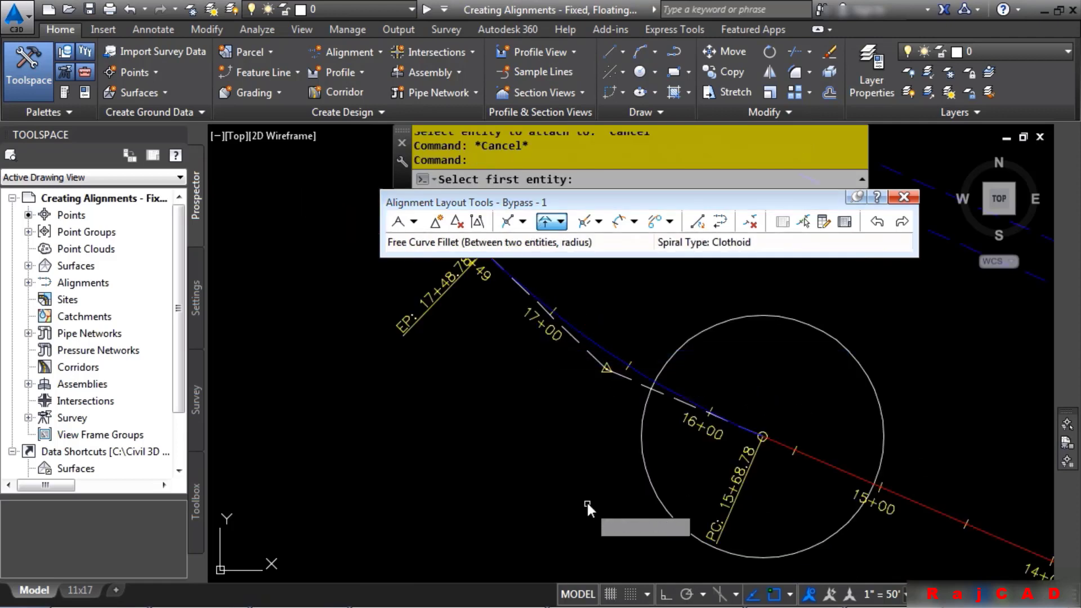
scroll(451, 329, "down", 4)
middle_click_drag(438, 341, 569, 484)
scroll(569, 484, "up", 6)
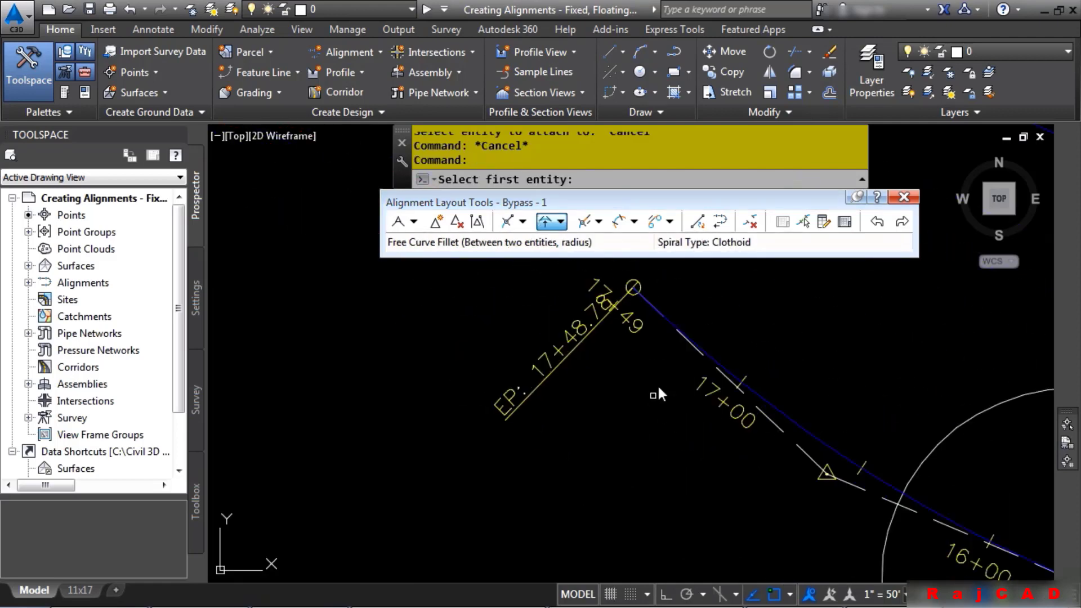
left_click(767, 397)
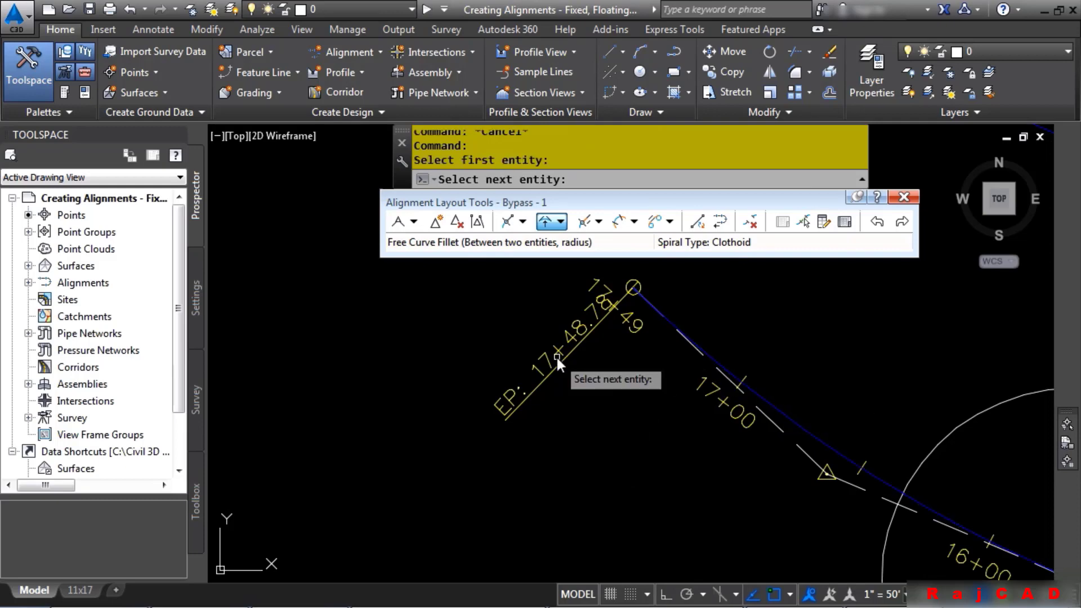
scroll(556, 356, "down", 3)
middle_click_drag(556, 357, 689, 509)
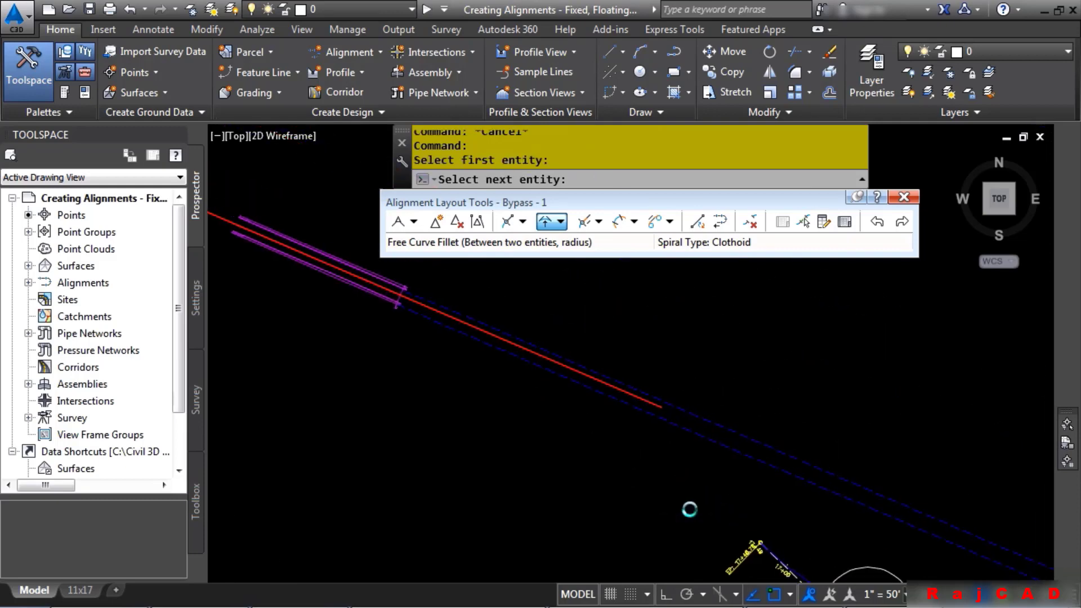
left_click(637, 398)
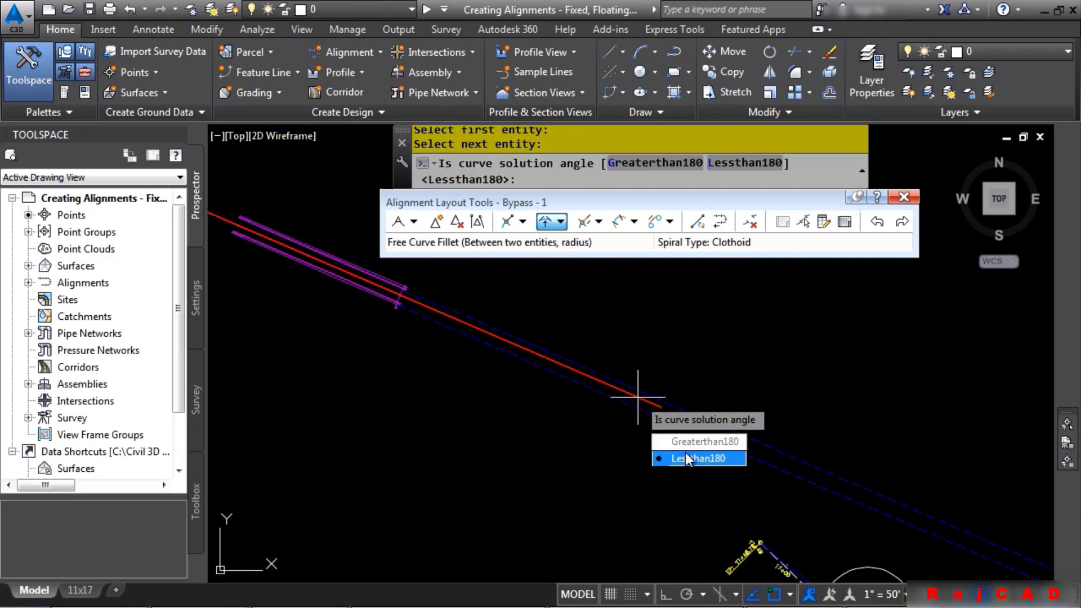
key("Return")
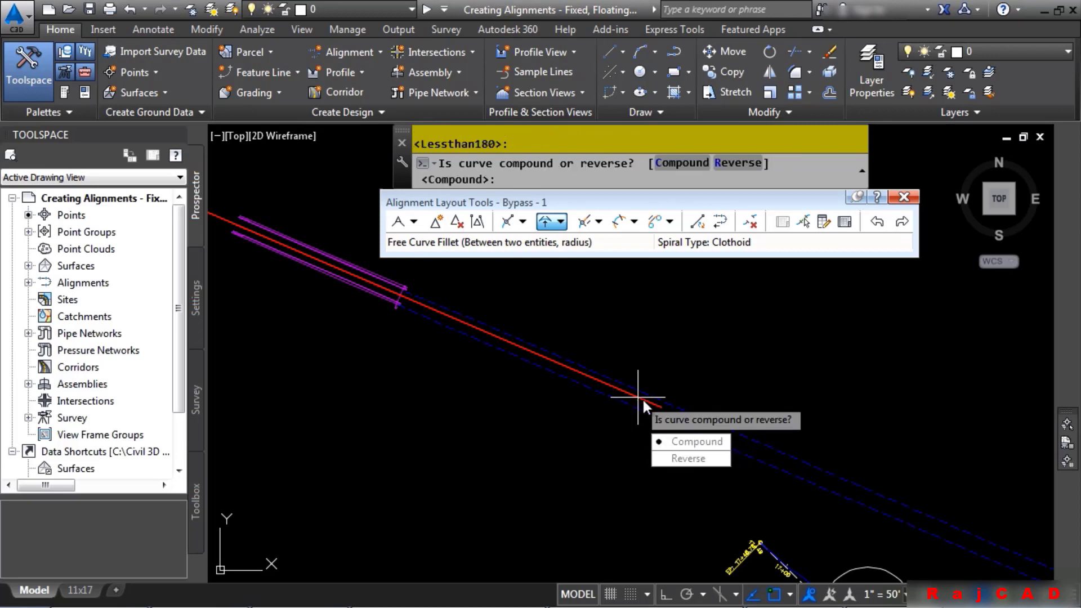
left_click(692, 459)
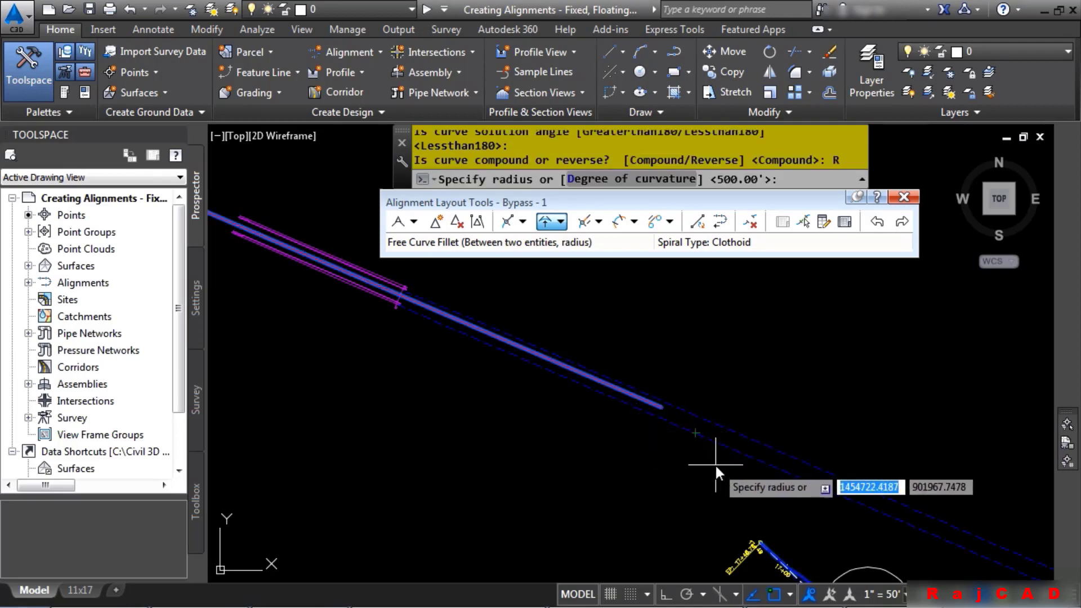
type("700")
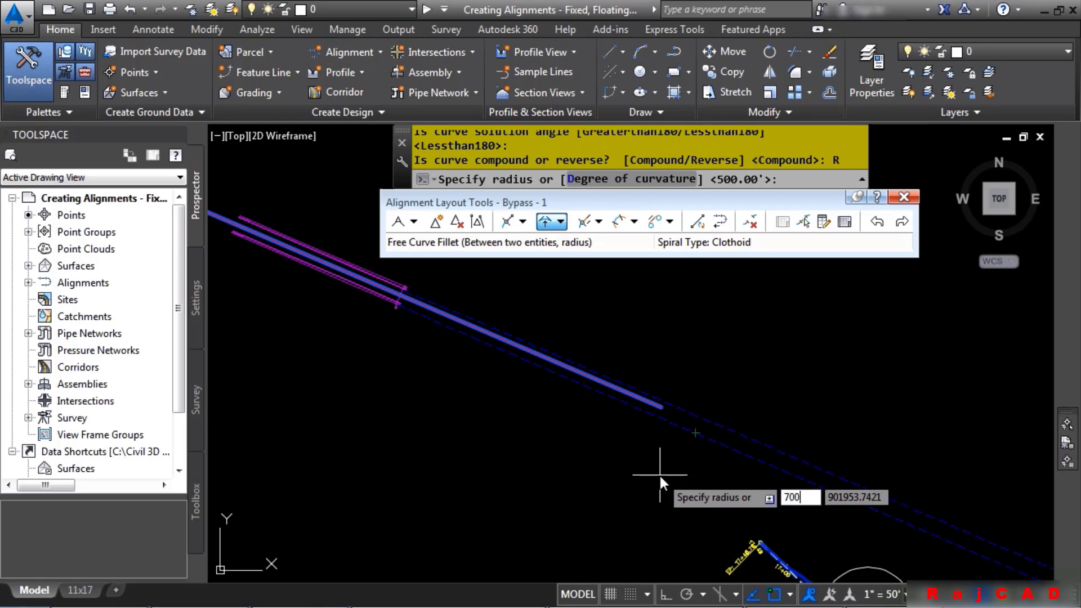
key("Return")
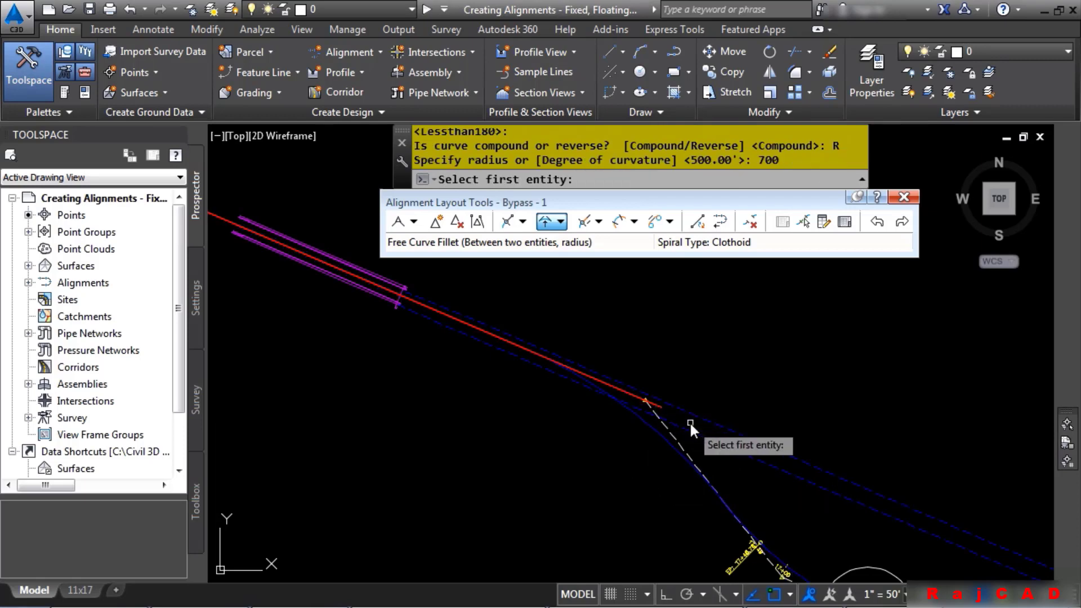
key("Return")
Try stretching the Bypass - 1 alignment from the floating line's west end and from the midpoint of the fixed line between the curves
scroll(703, 451, "up", 5)
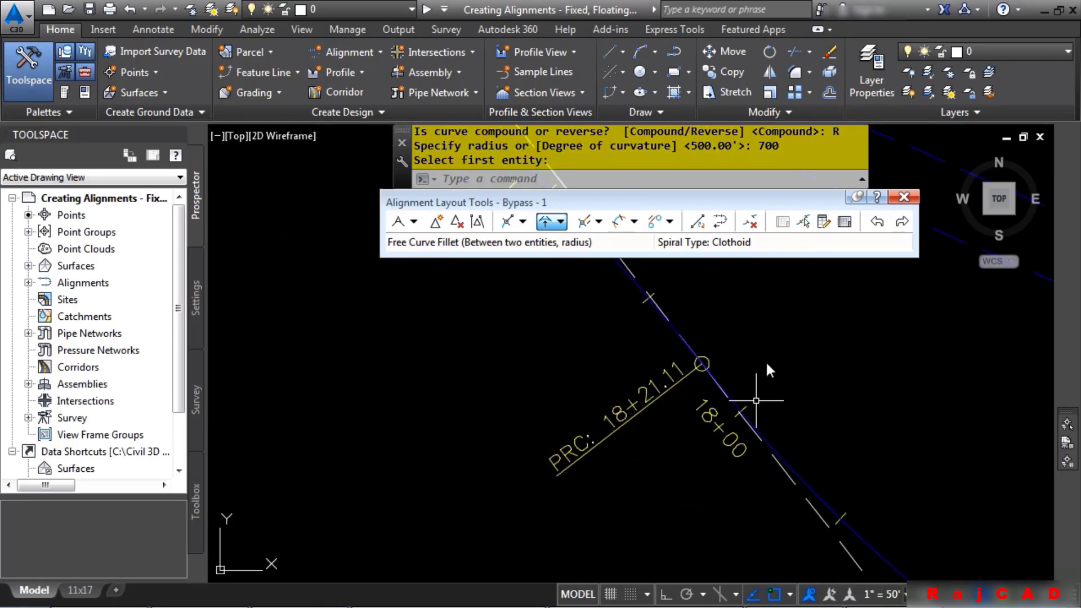
scroll(692, 423, "down", 4)
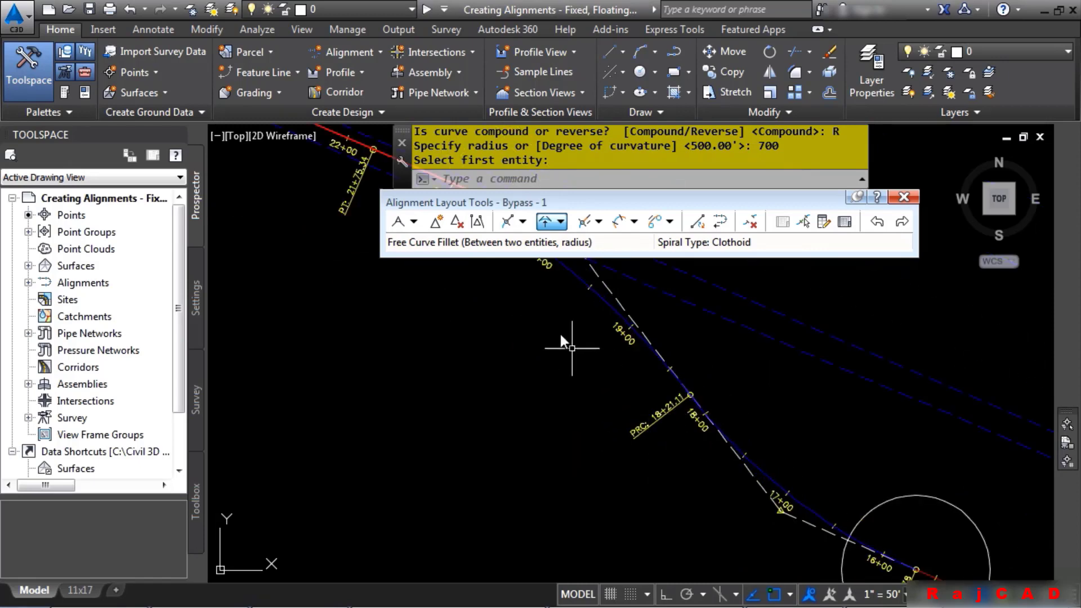
middle_click_drag(559, 334, 702, 513)
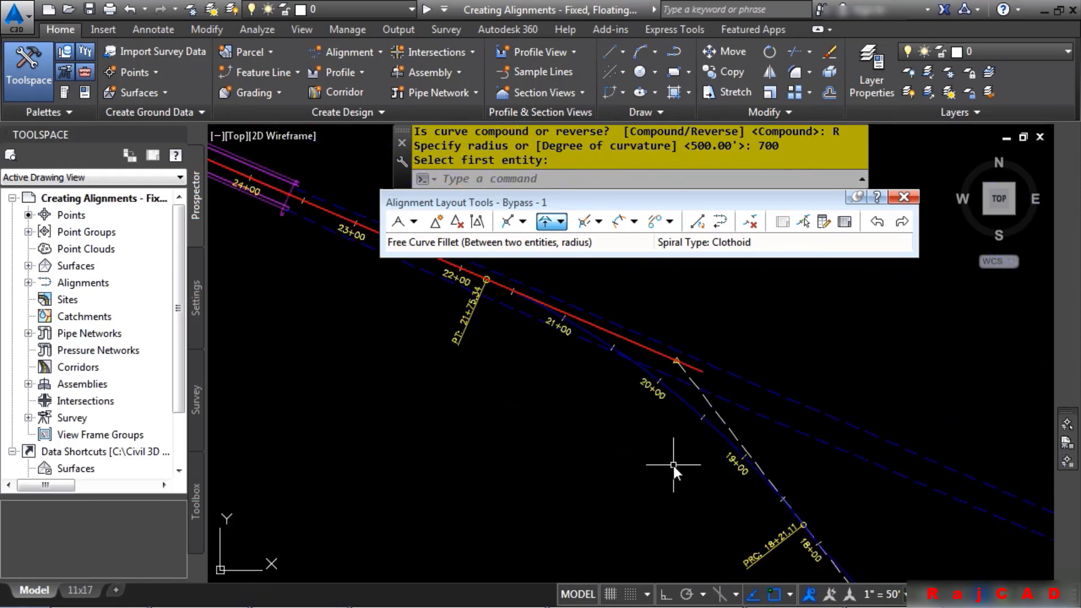
key("Escape")
left_click(687, 401)
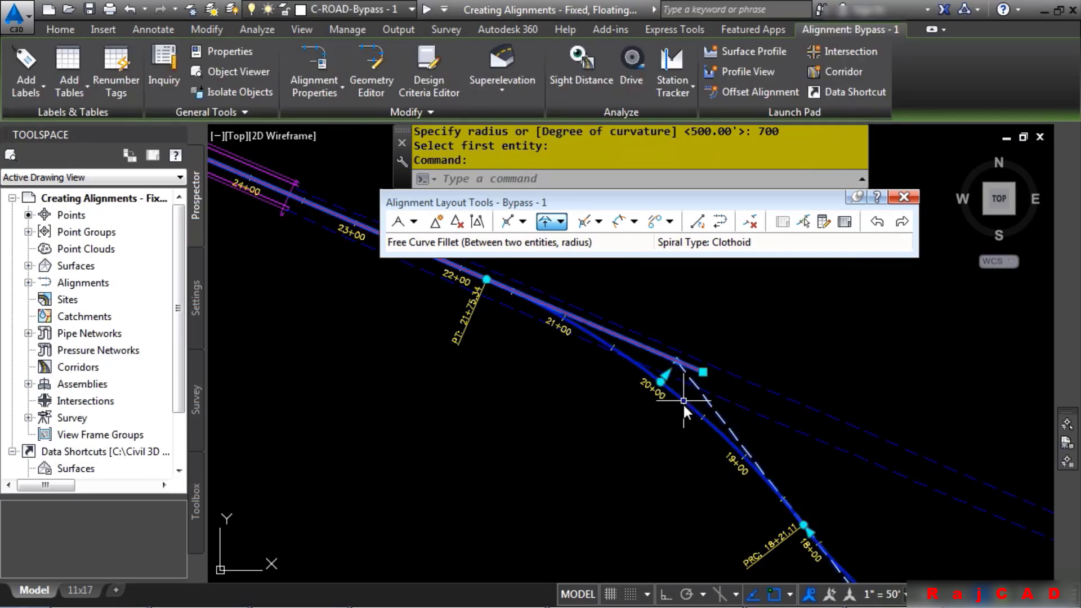
scroll(889, 555, "down", 1)
middle_click_drag(889, 555, 454, 259)
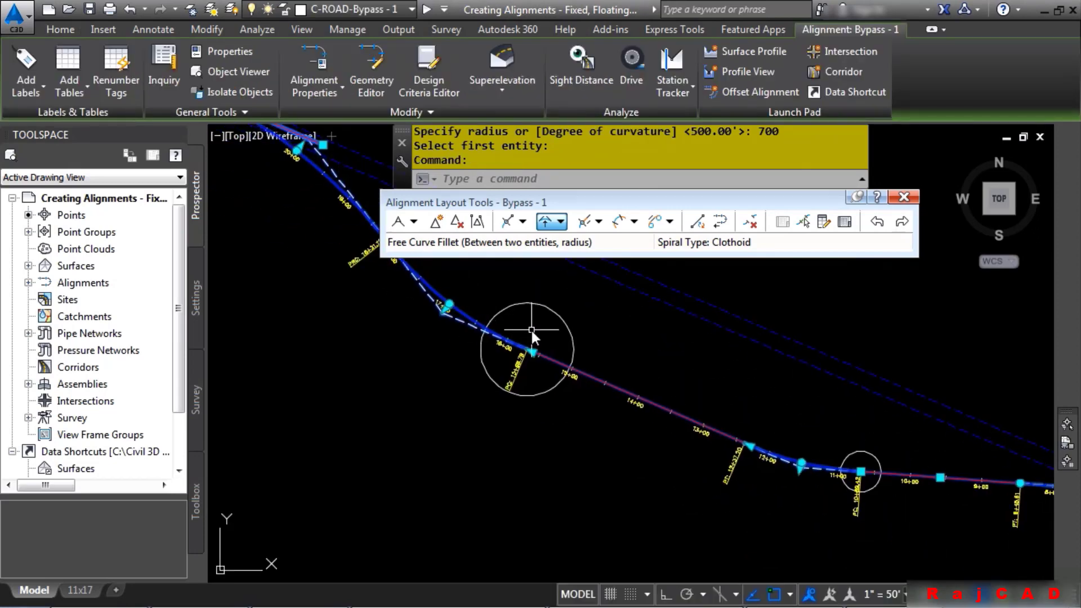
scroll(530, 328, "up", 1)
left_click(532, 364)
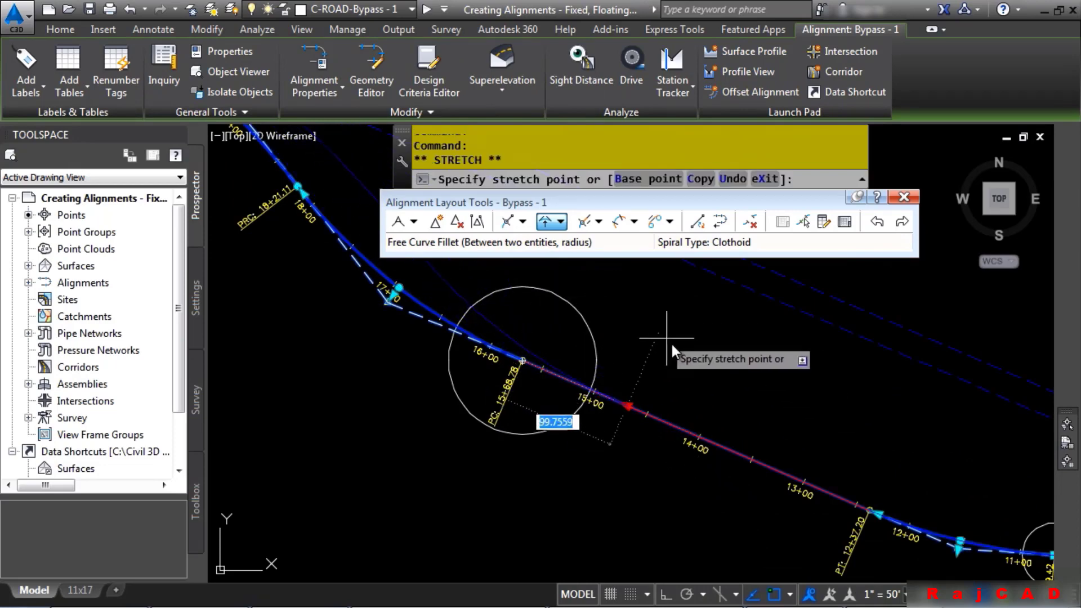
key("Escape")
mouse_move(841, 416)
middle_mouse_down()
mouse_move(460, 314)
mouse_move(235, 236)
middle_mouse_up()
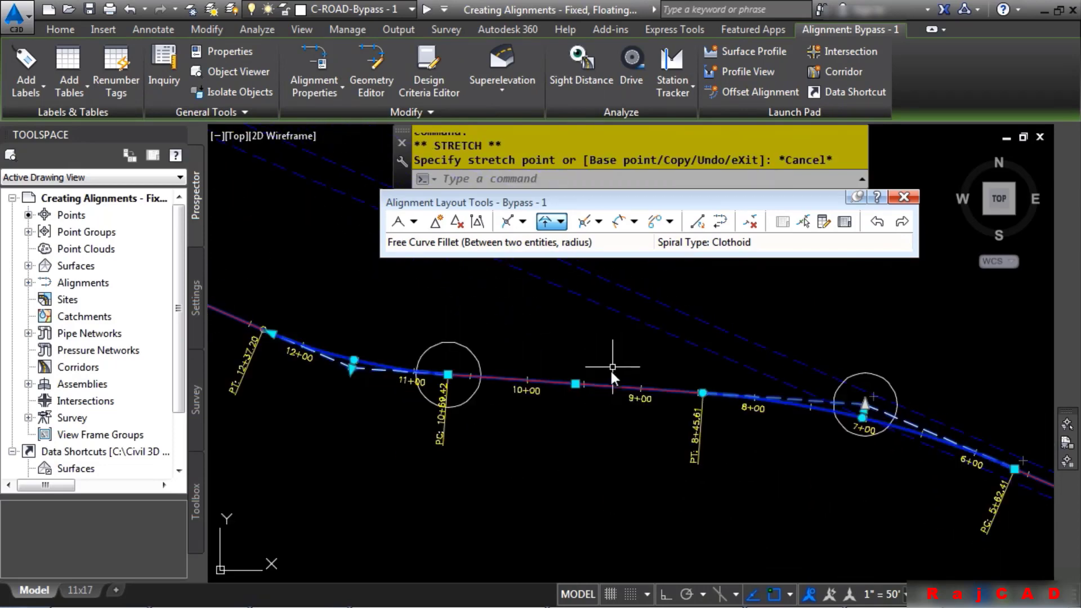
left_click(574, 383)
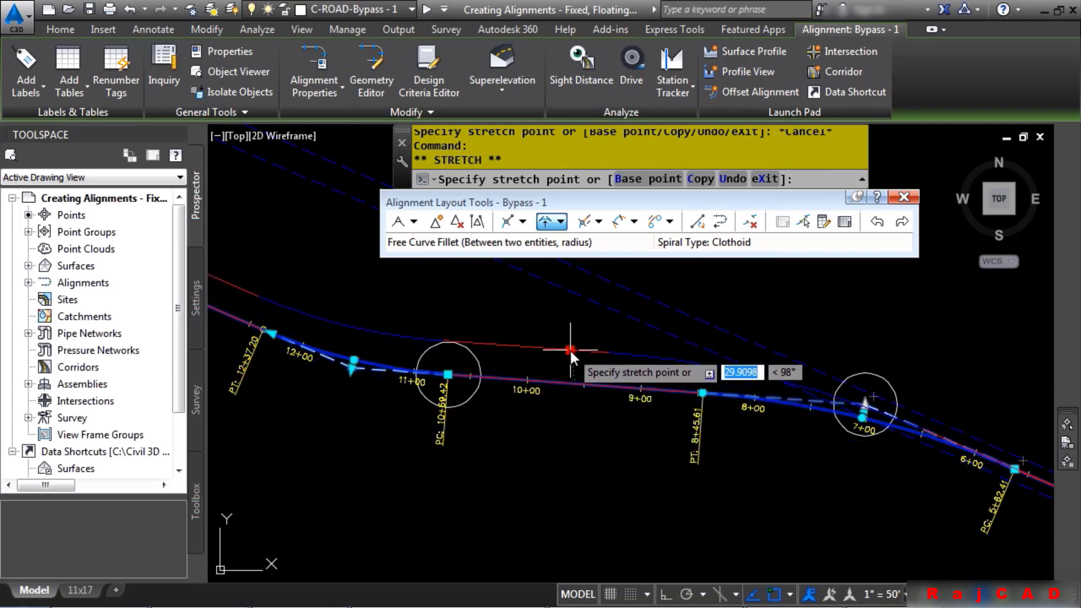
key("Escape")
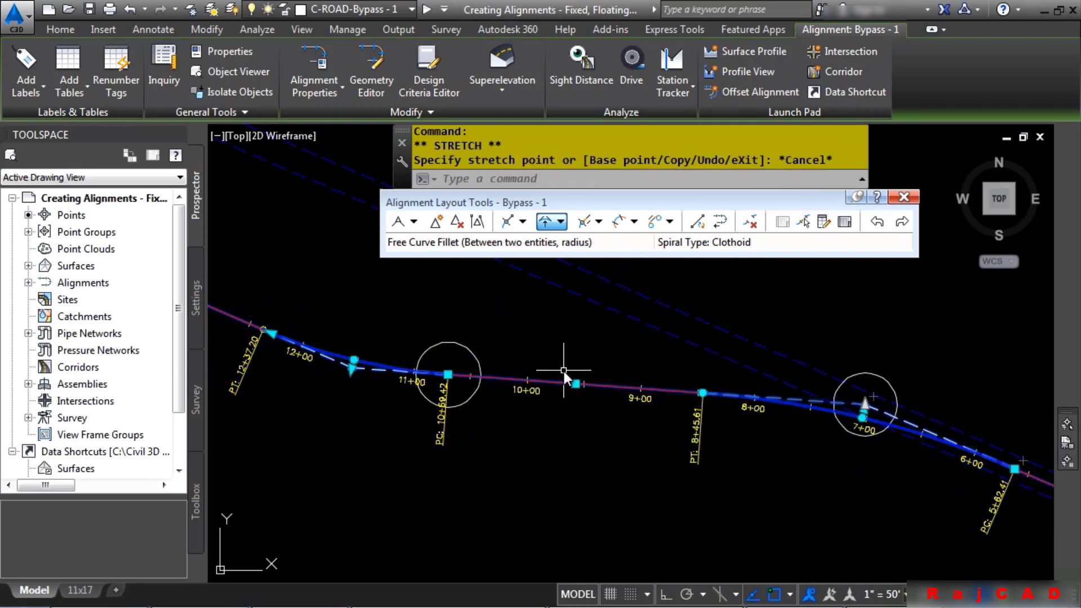
Open the alignment entities table and review the tangency constraint options of curve 2, keeping Constrained on Both Sides (Free)
left_click(845, 222)
mouse_move(220, 324)
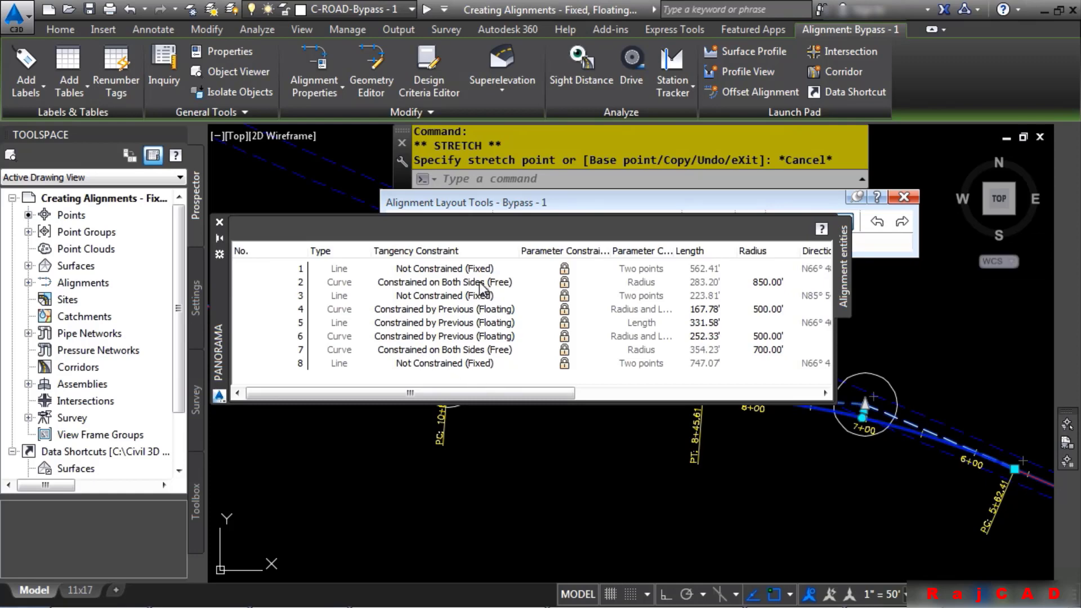
left_click(510, 282)
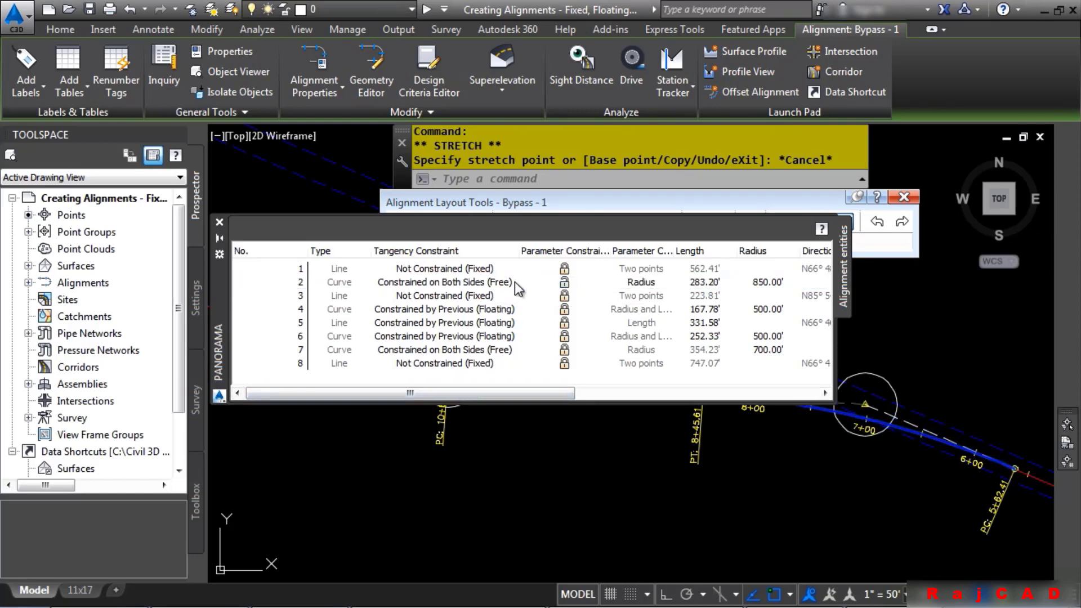
left_click(507, 282)
left_click(506, 281)
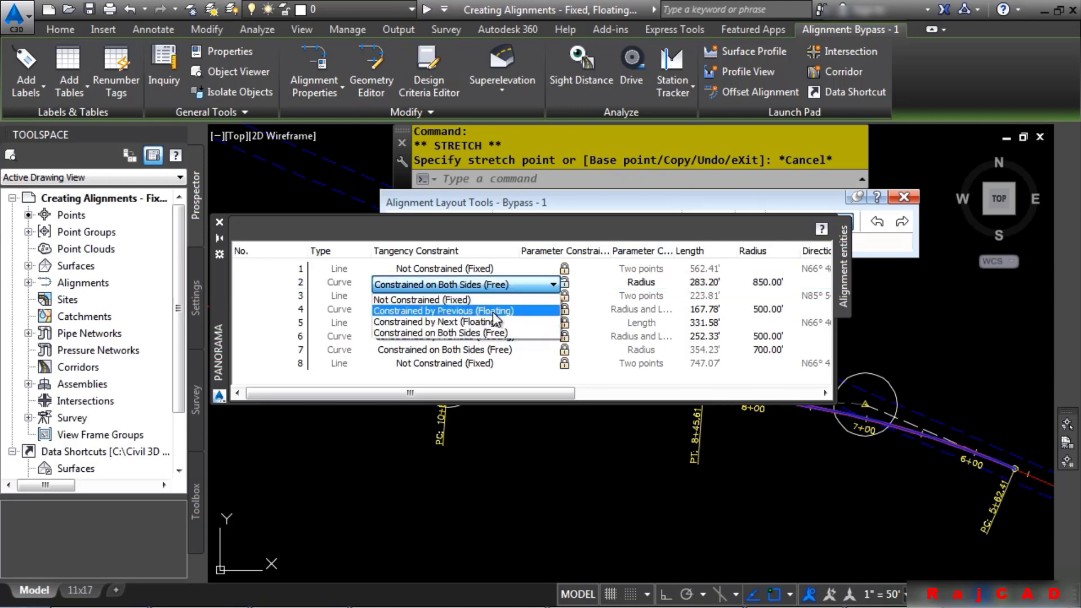
left_click(501, 333)
left_click_drag(475, 394, 548, 408)
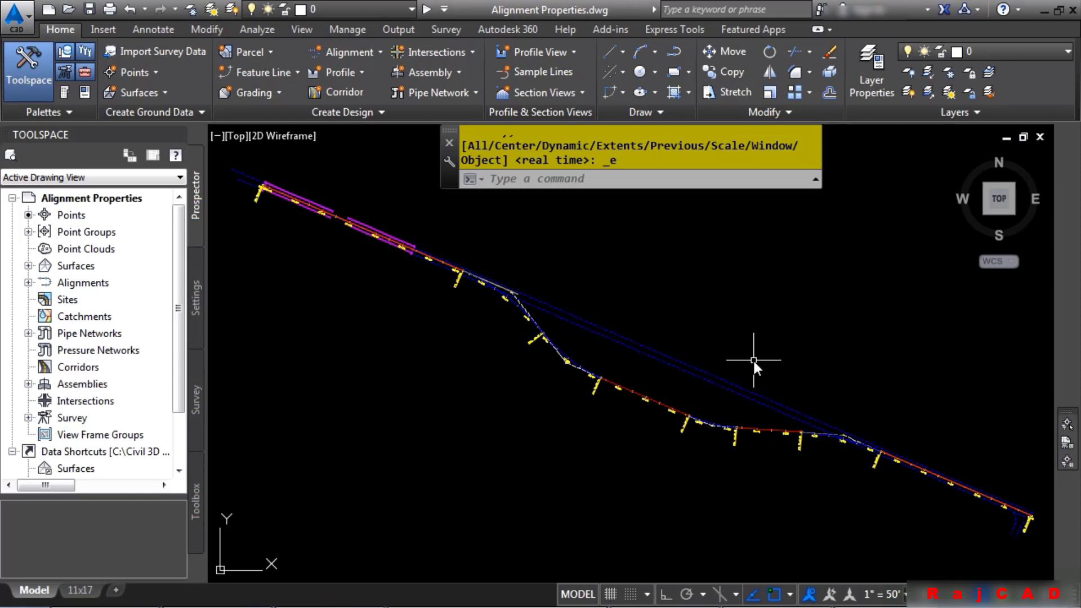
Open the properties of the Bypass 1 alignment and review its general information and station control settings, including the reference point station
scroll(650, 387, "up", 4)
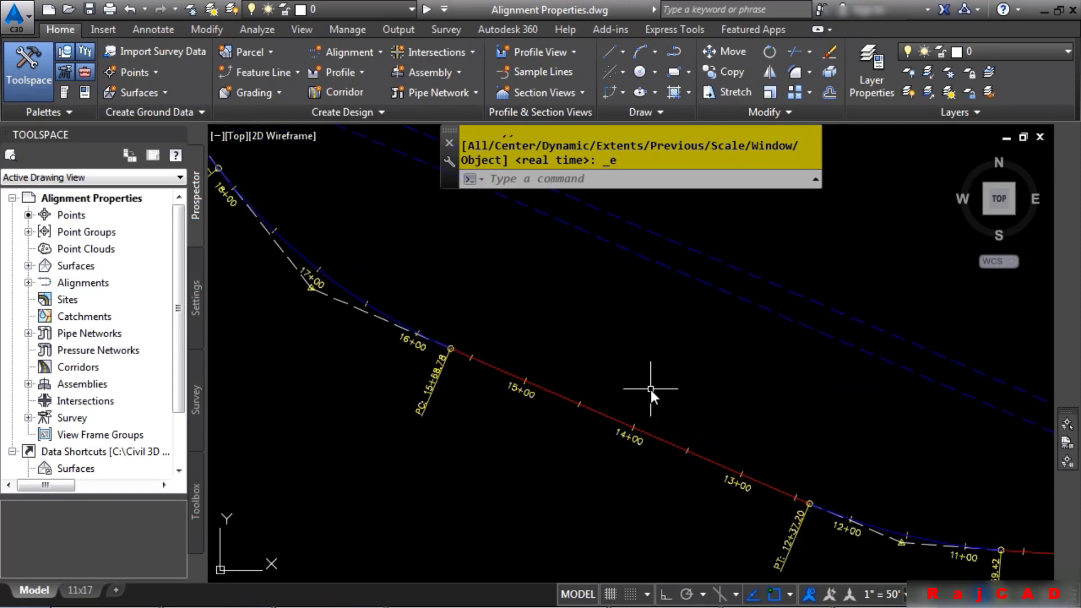
left_click(606, 411)
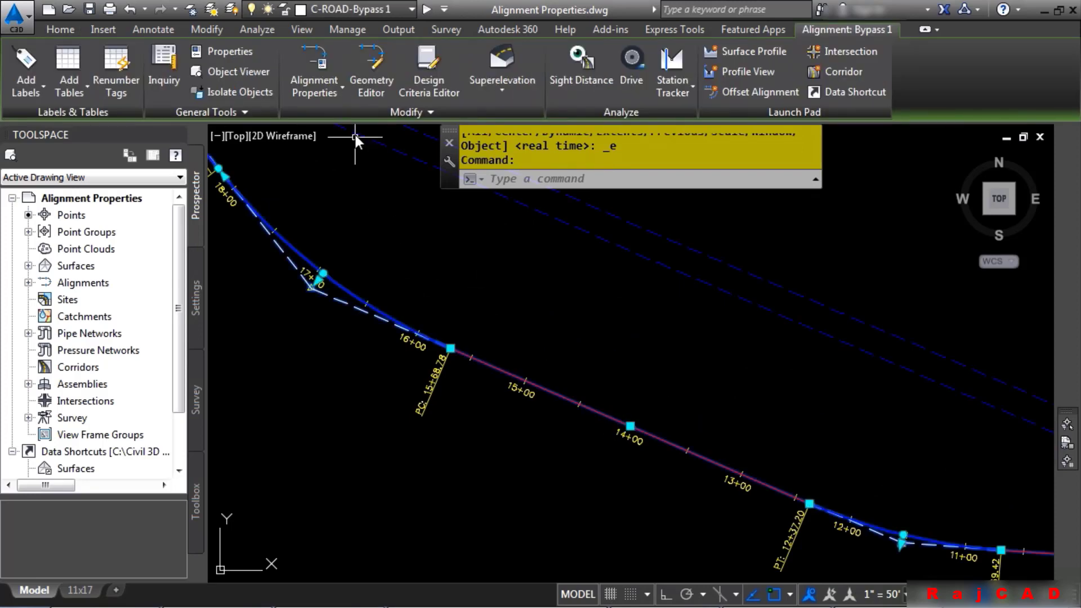
left_click(323, 56)
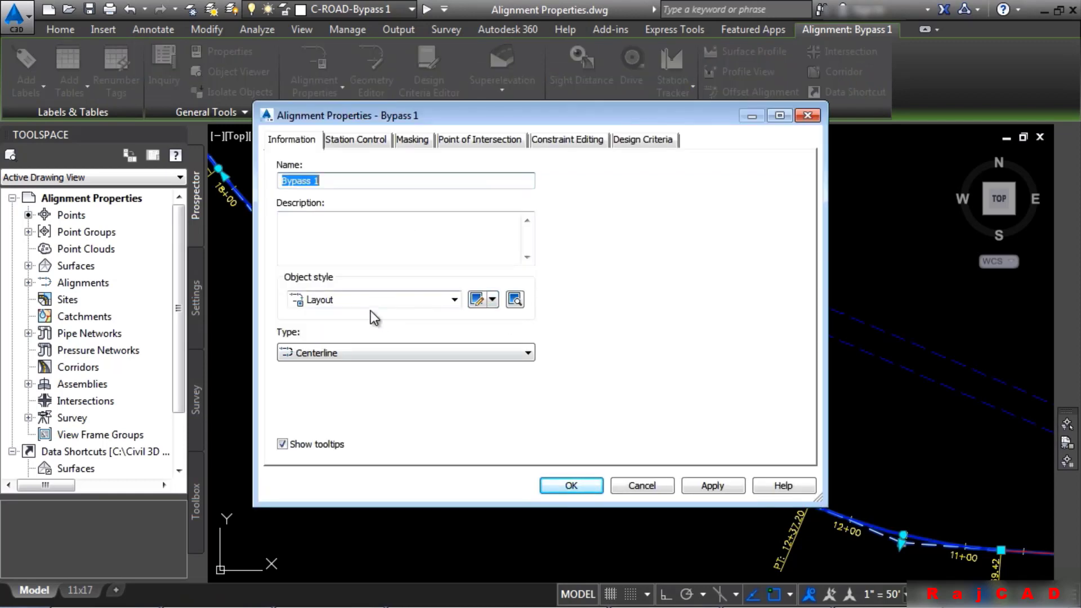
left_click(364, 145)
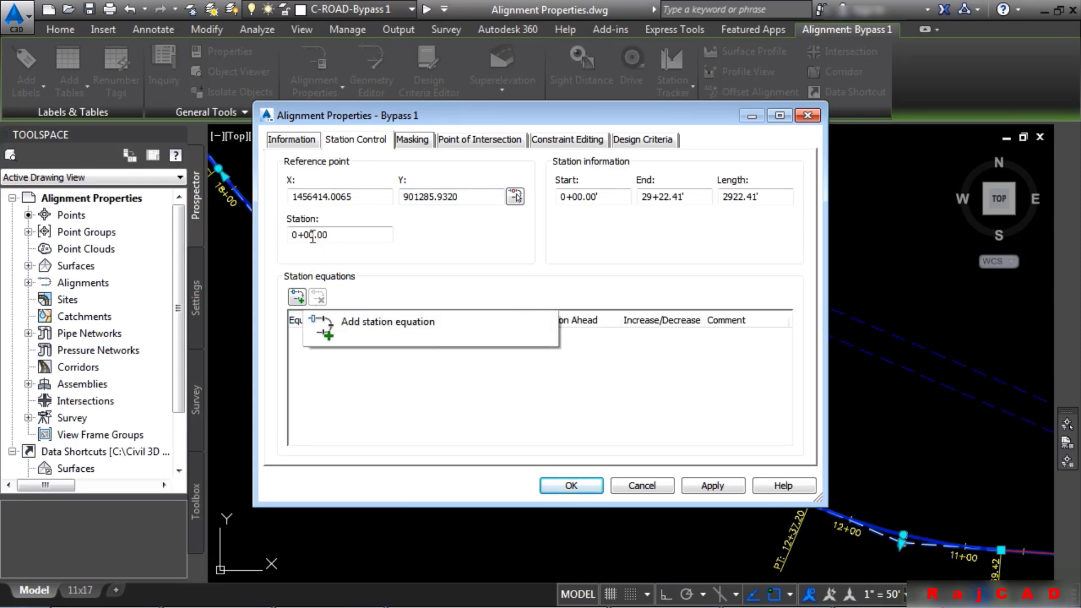
left_click(290, 235)
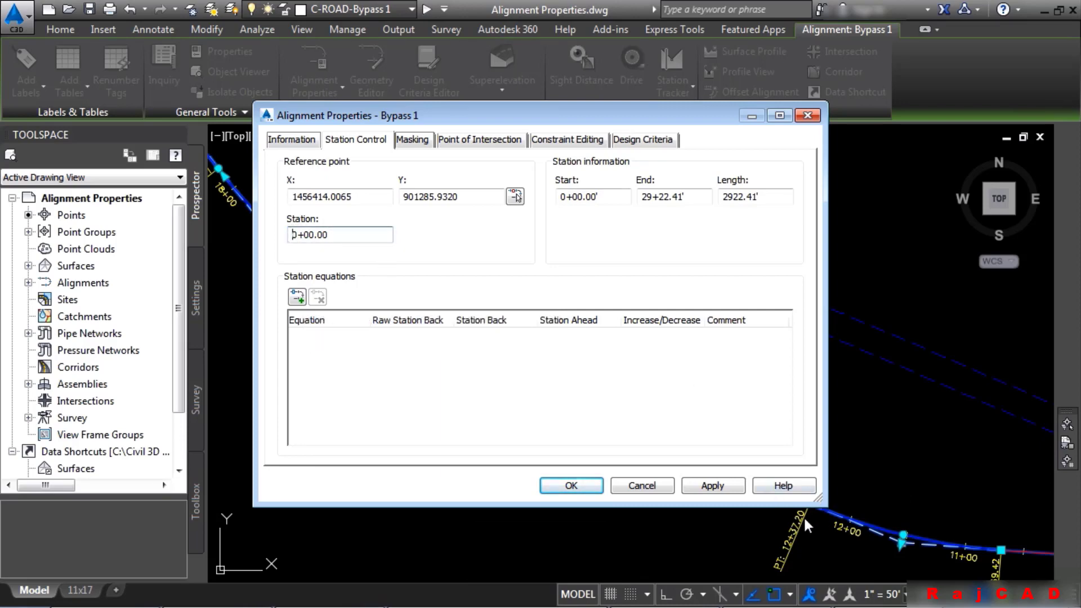
Add a masking region to Bypass 1 from station 12+52.29 to 15+66.82, apply it, and delete that region again
left_click(412, 139)
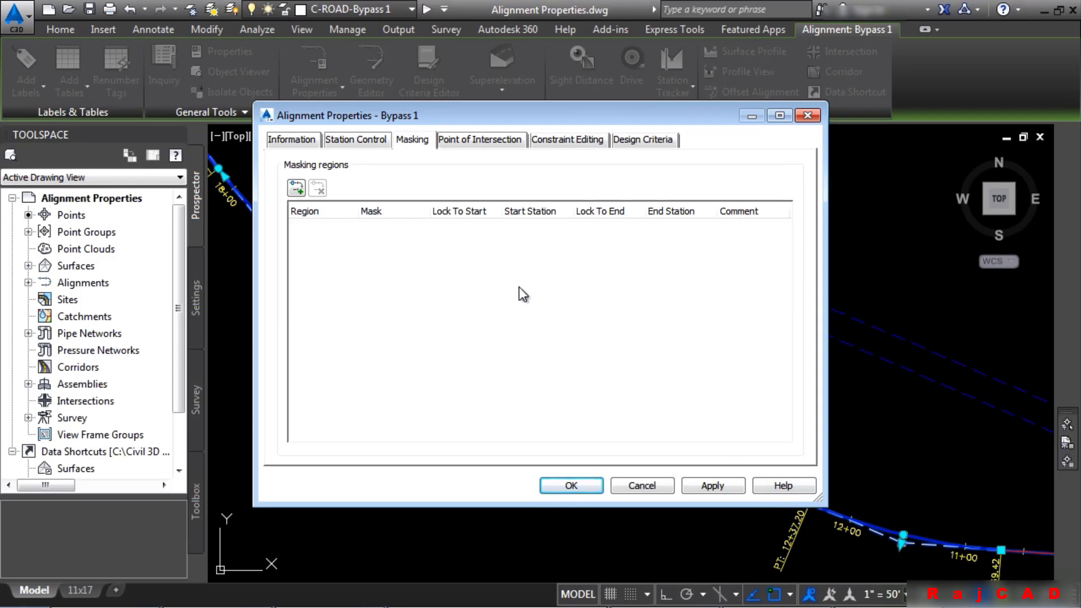
left_click(297, 187)
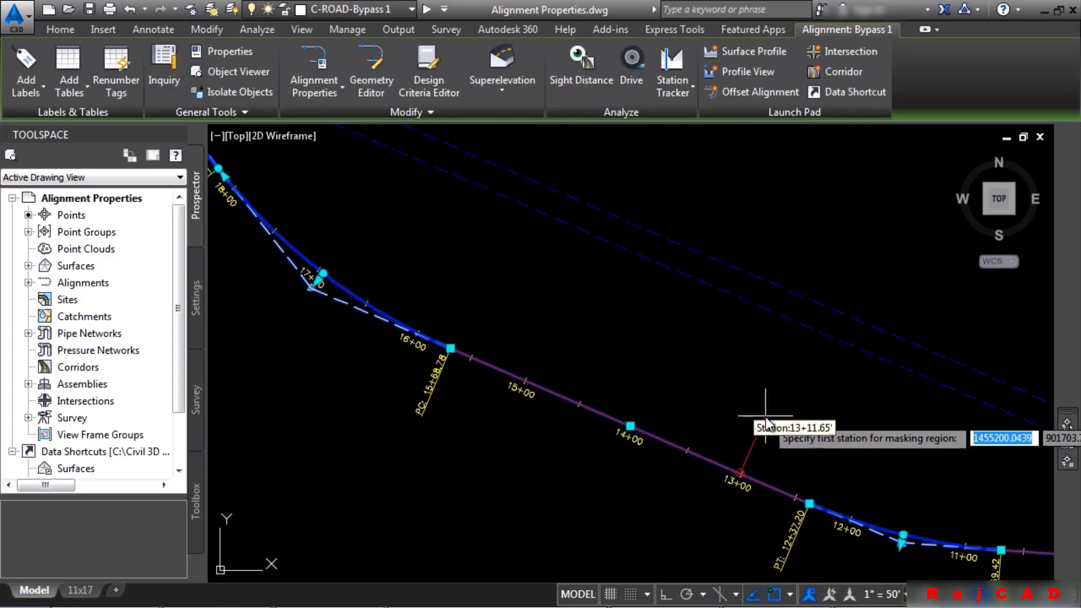
left_click(829, 411)
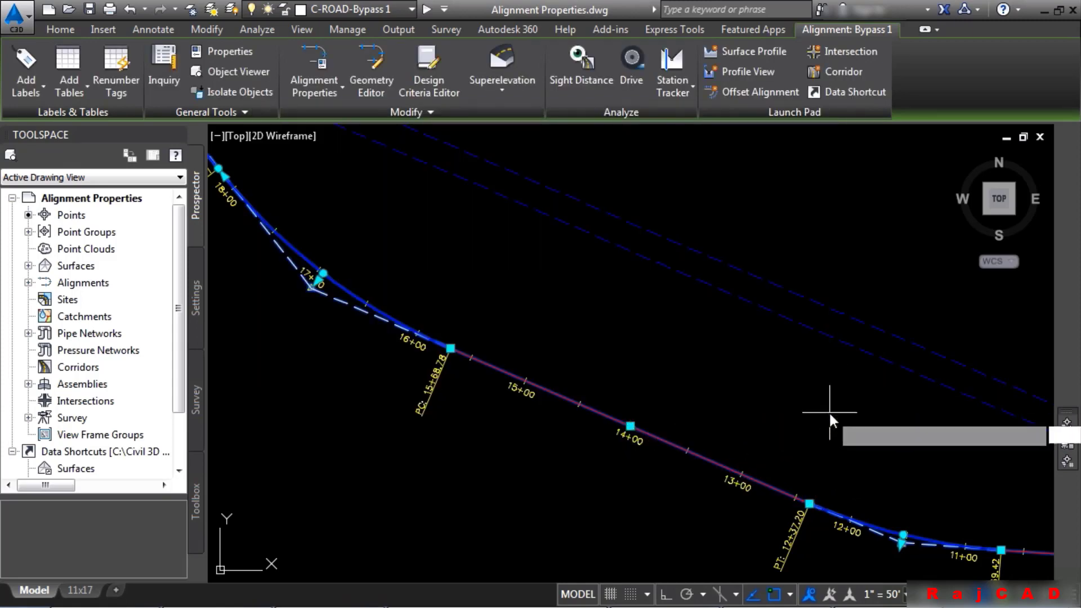
left_click(486, 271)
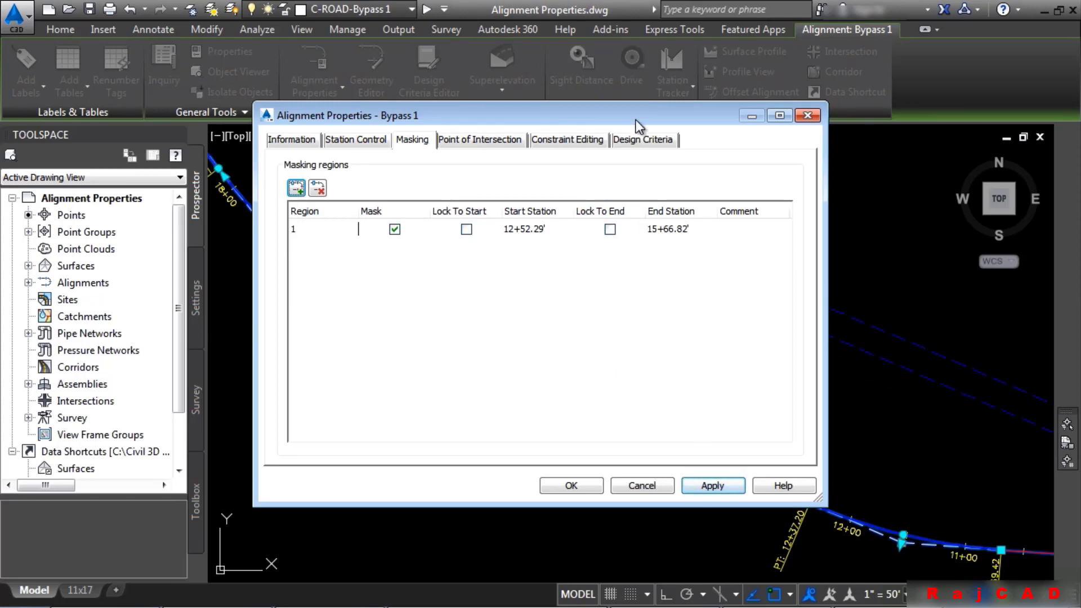
mouse_move(640, 117)
left_mouse_down()
mouse_move(224, 83)
mouse_move(632, 79)
left_mouse_up()
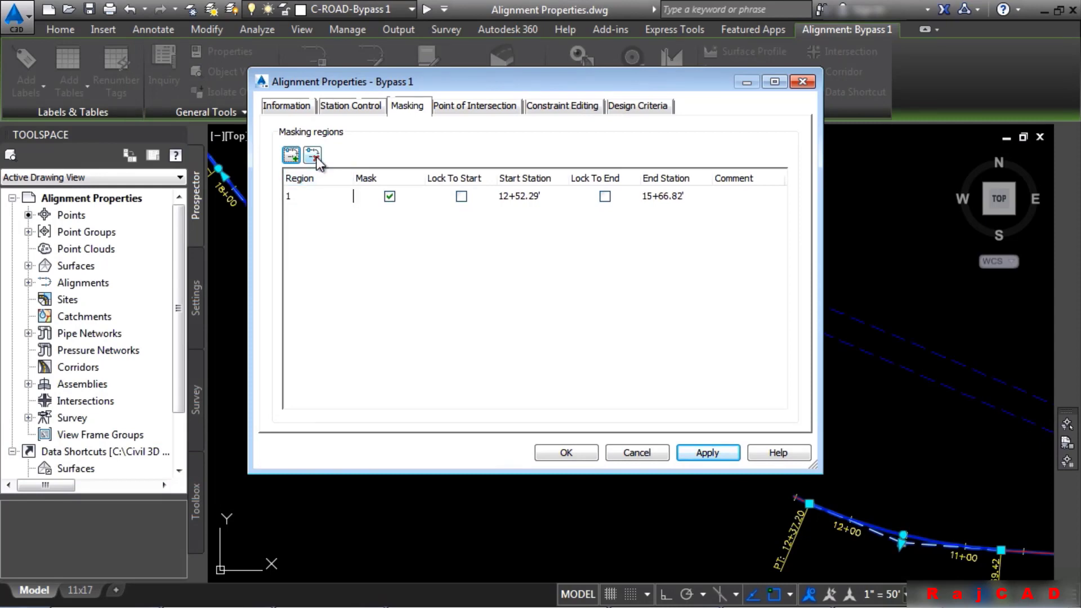
left_click(313, 156)
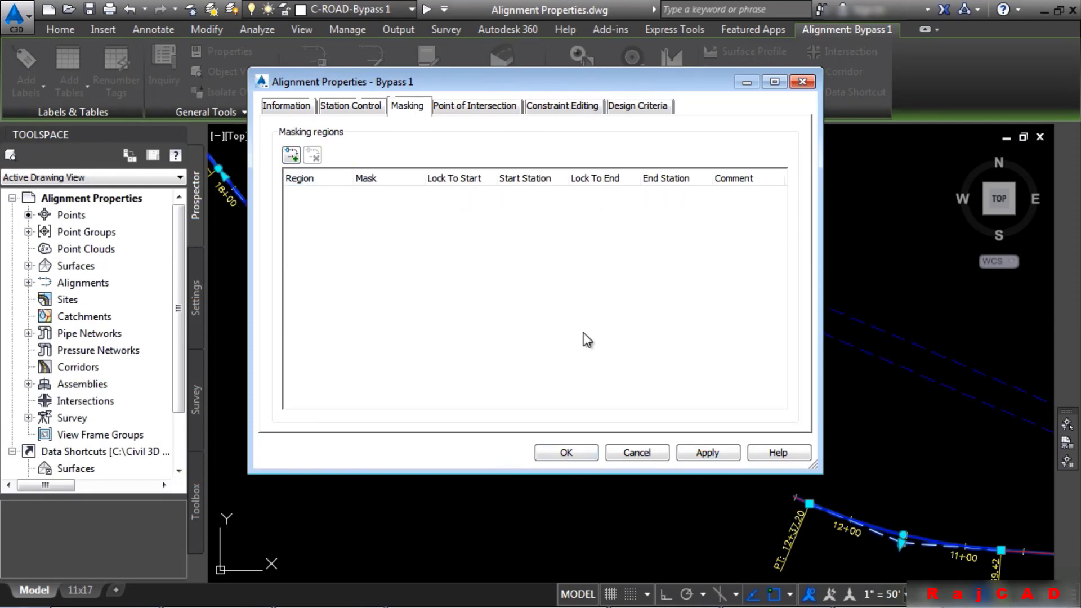
Review the implied point of intersection display options and the constraint editing settings of Bypass 1
key("ctrl+Tab")
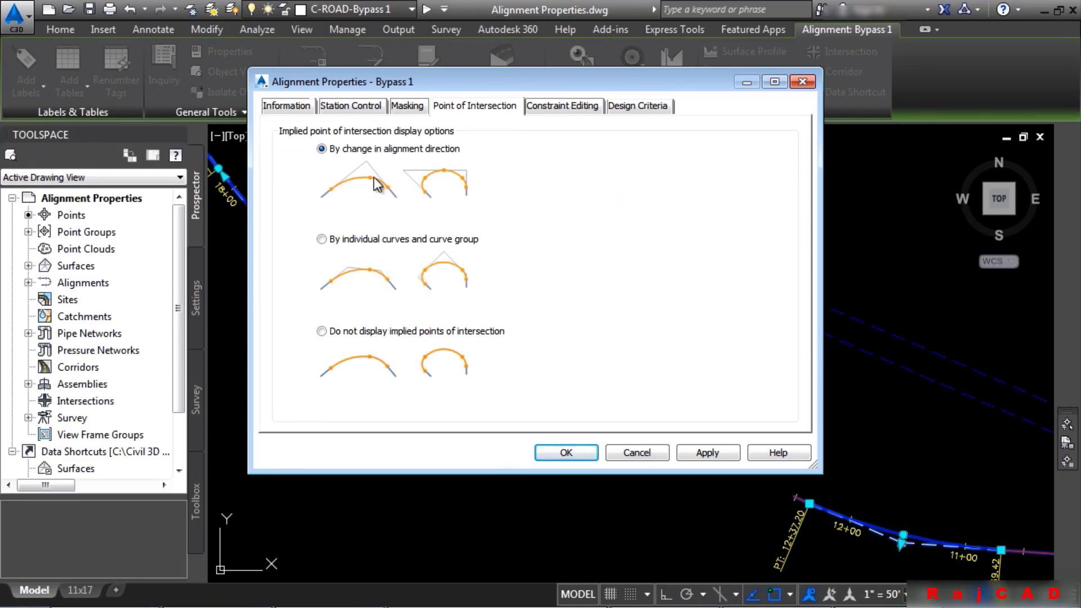
left_click(561, 108)
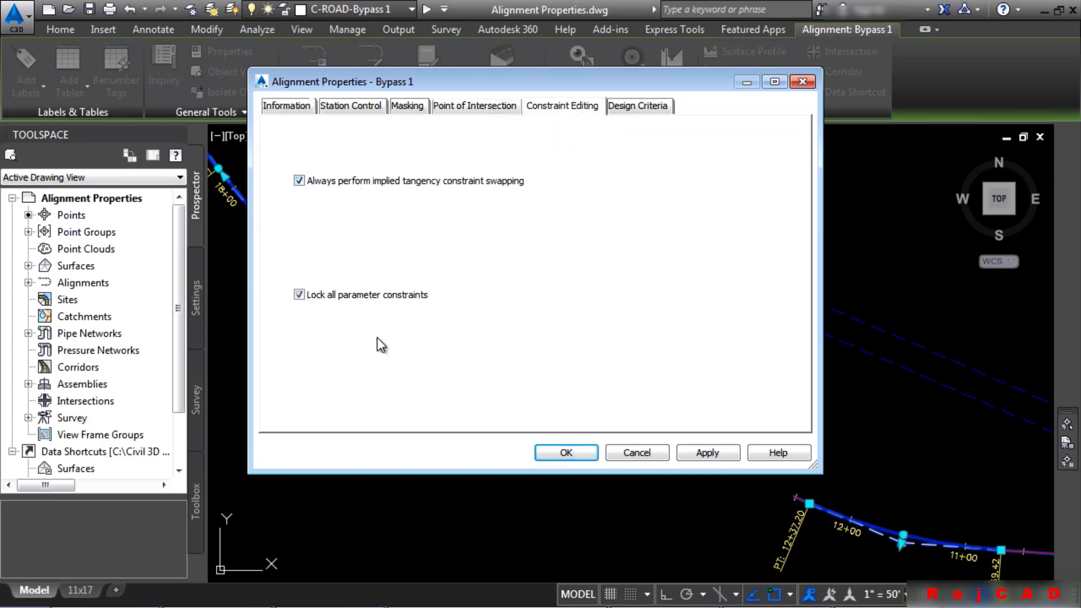
Enable criteria-based design for Bypass 1 and set the minimum radius table to AASHTO 2004 US Customary eMax 4%
left_click(641, 116)
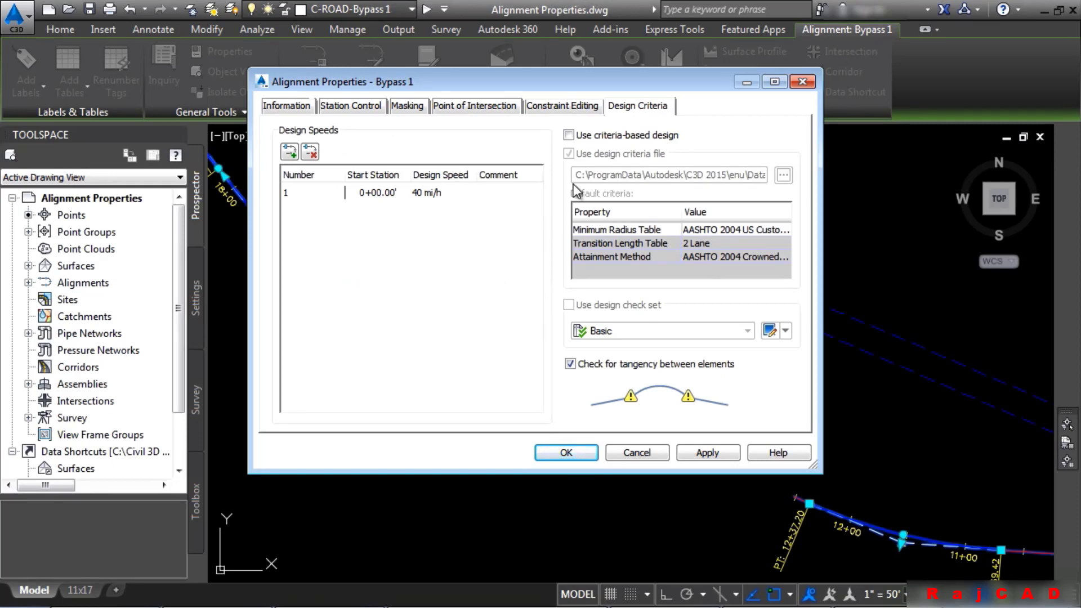
left_click(568, 135)
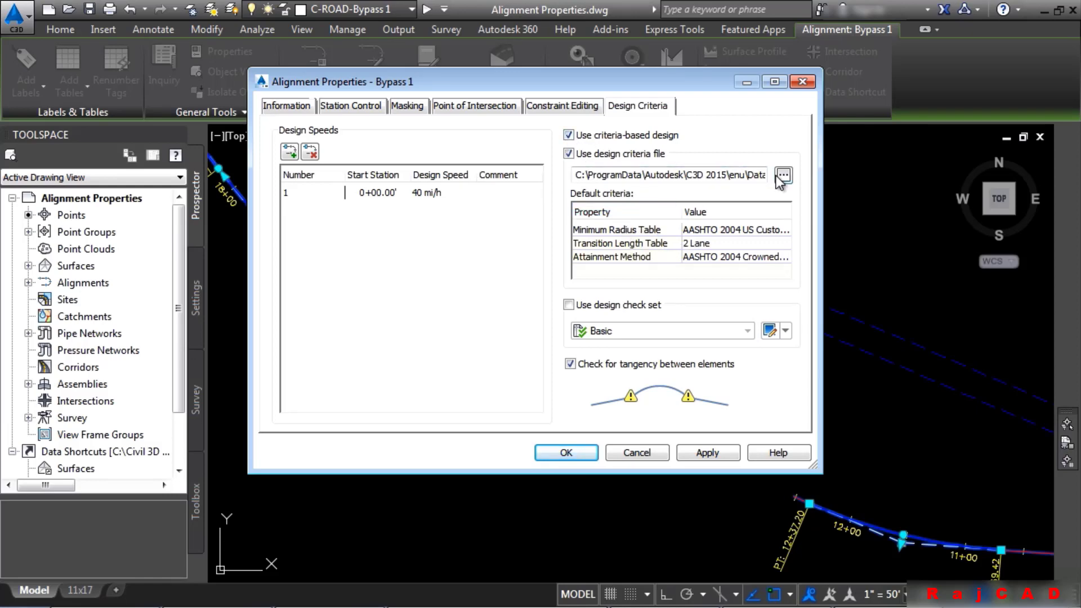
left_click(768, 233)
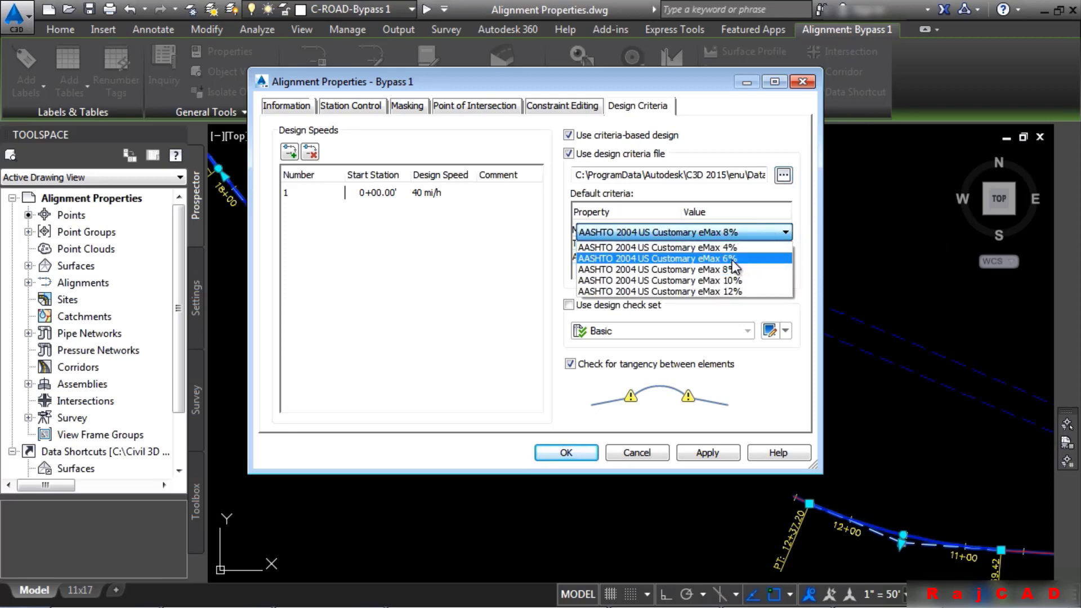
left_click(755, 247)
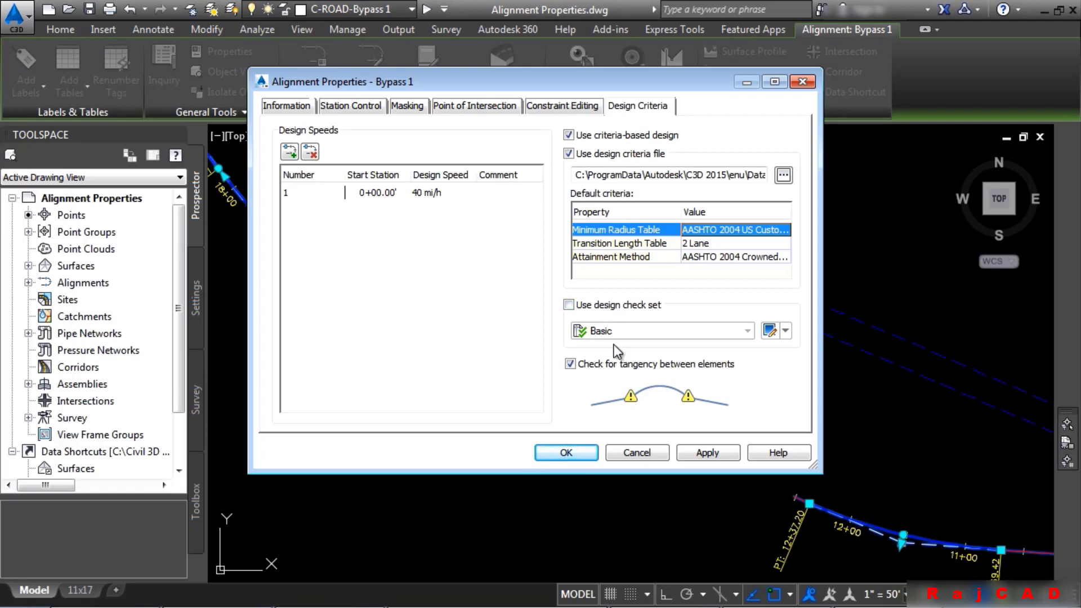
Add a second design speed of 60 mi/h starting at station 12+00 and apply the alignment properties
left_click(291, 155)
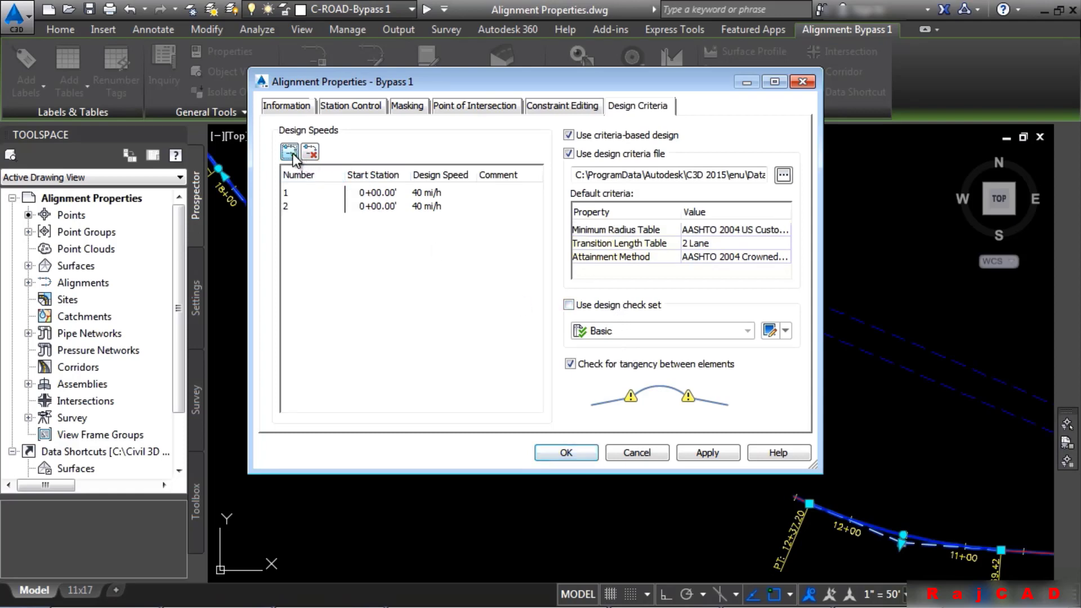
left_click(385, 207)
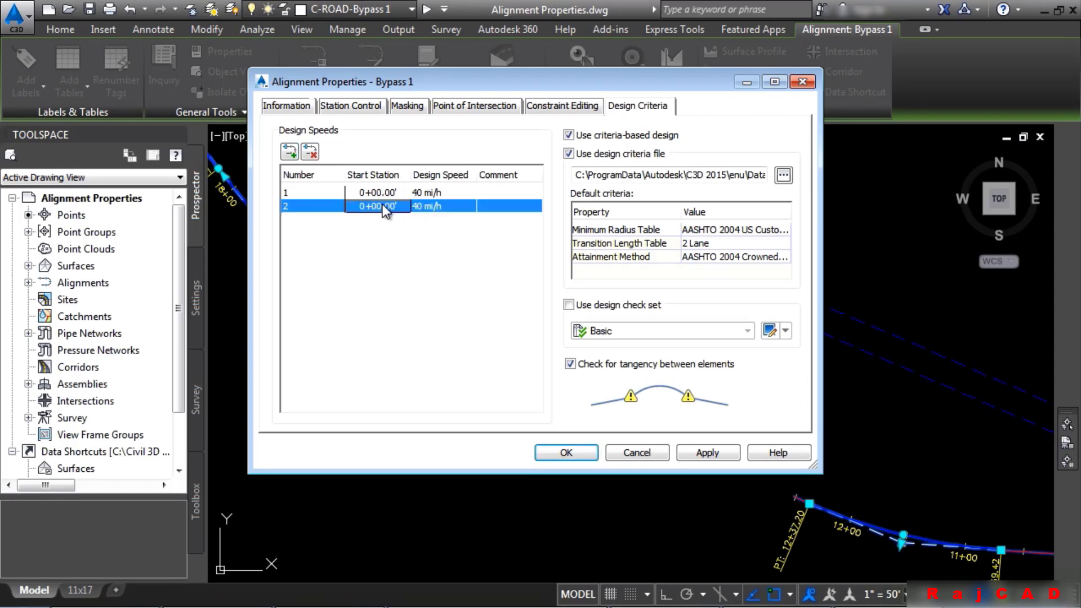
left_click(385, 208)
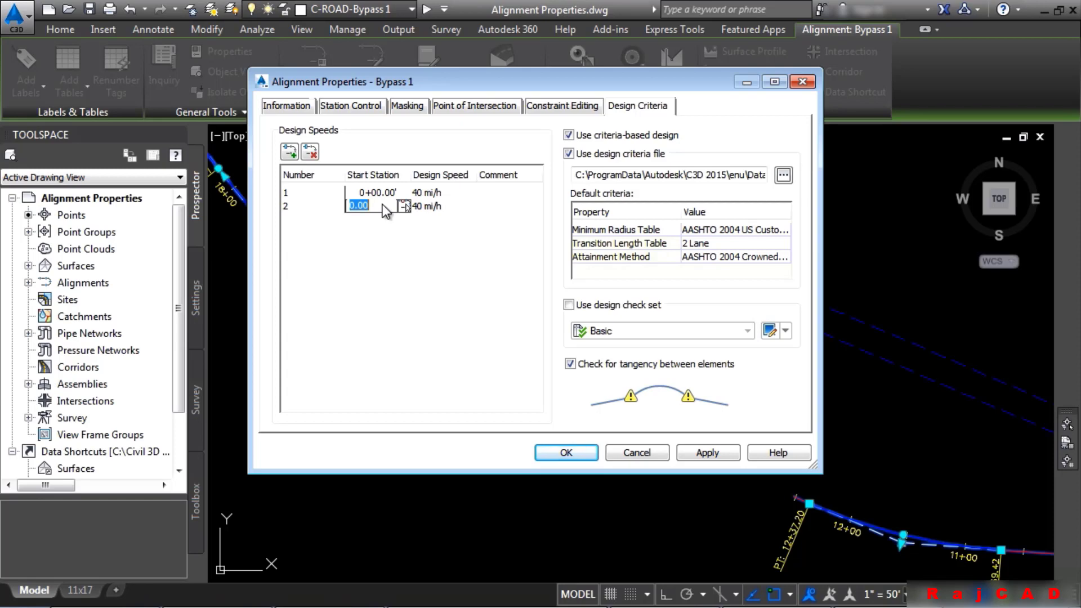
type("1200")
left_click(439, 206)
type("60")
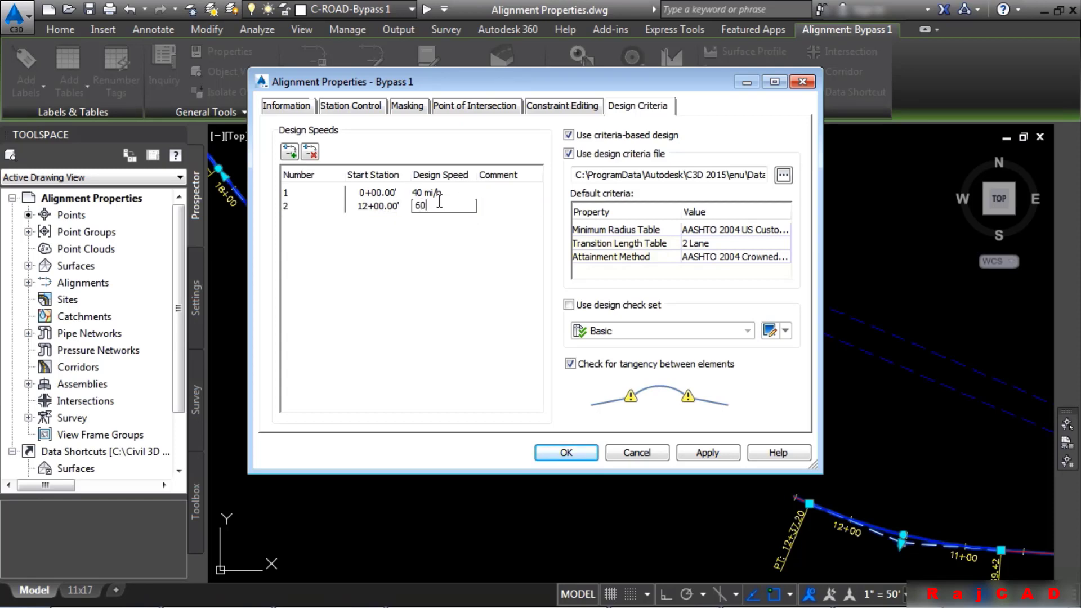
left_click(712, 453)
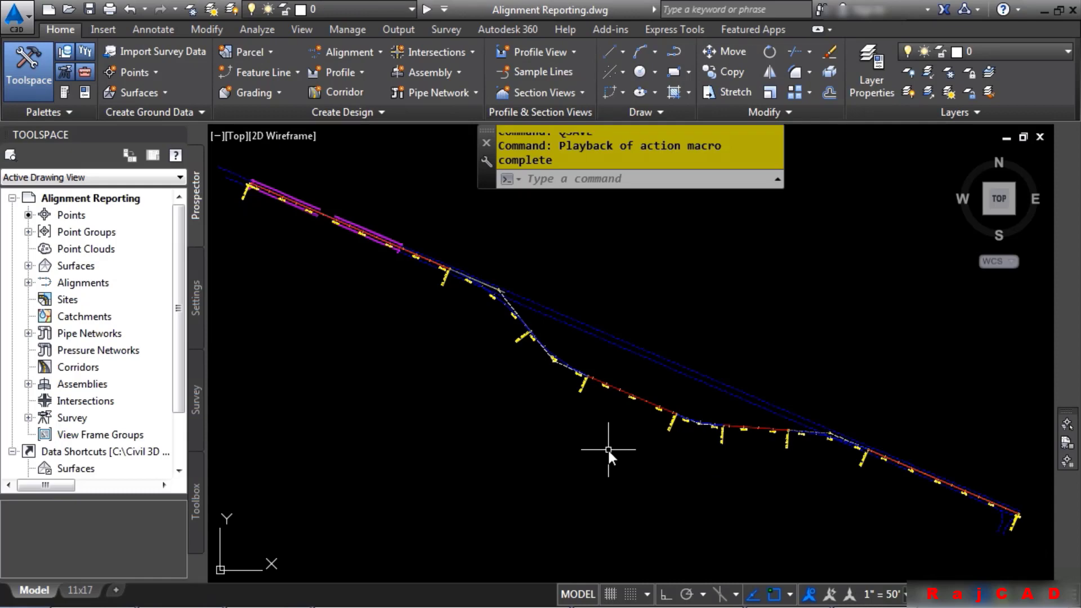
Open the geometry editor for the Bypass 1 alignment in Alignment Reporting.dwg and display its alignment entities table
scroll(643, 382, "up", 3)
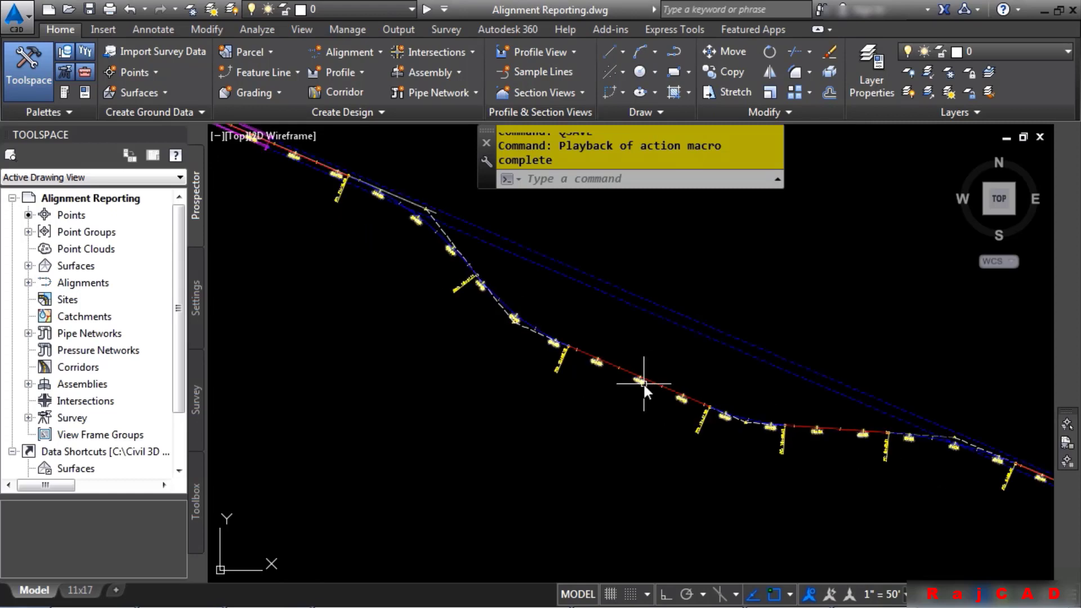
left_click(641, 378)
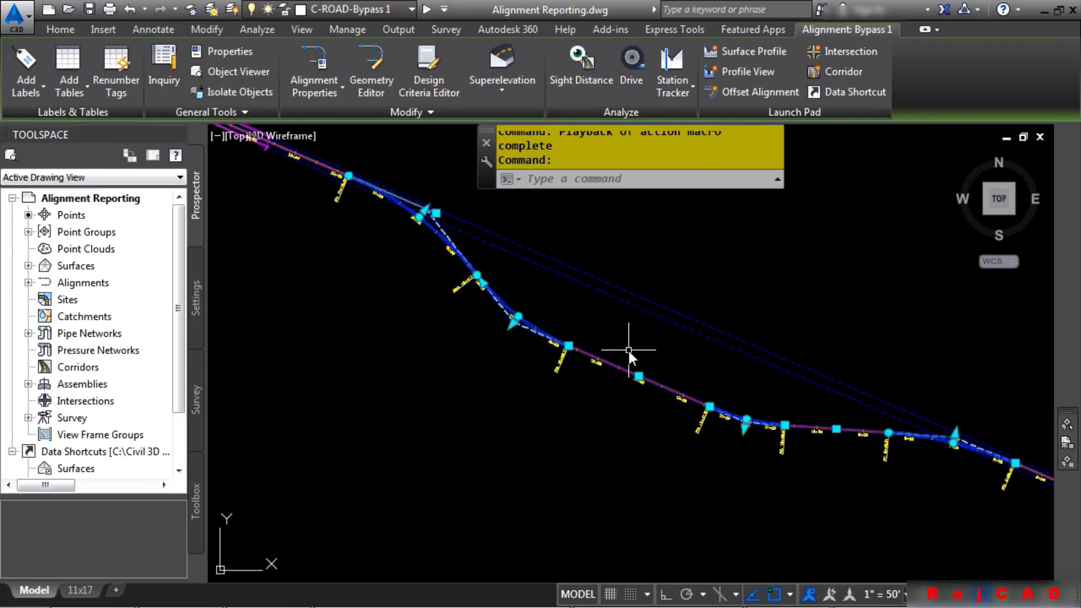
left_click(372, 74)
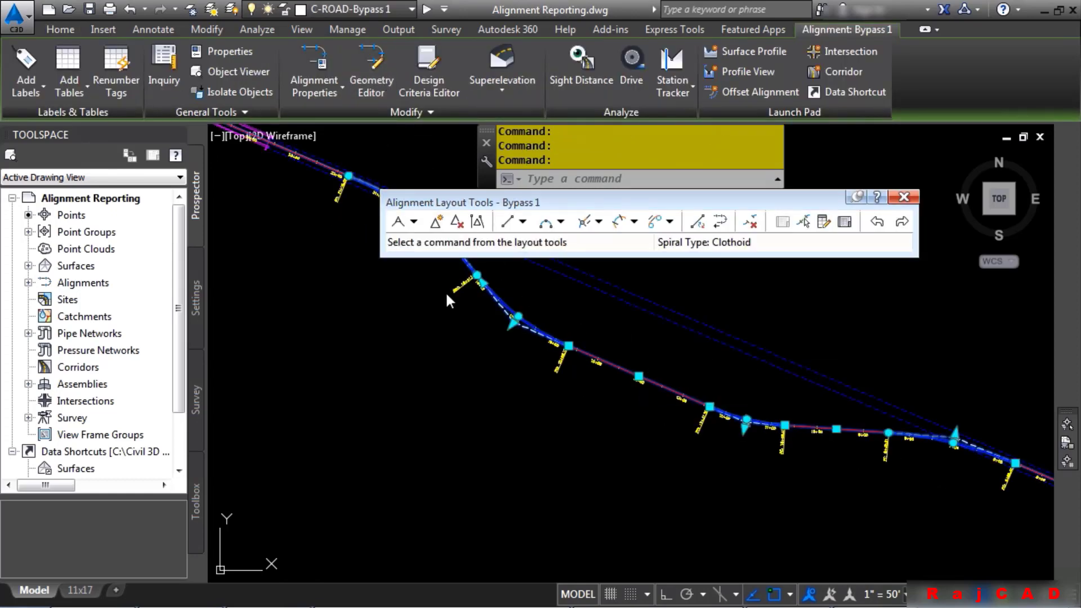
left_click(844, 222)
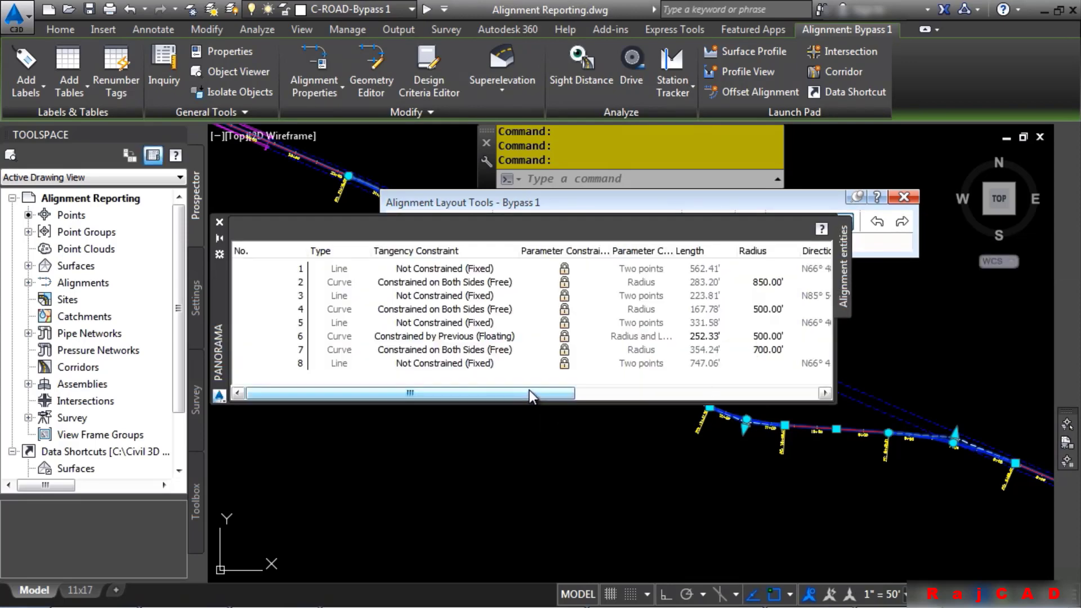
mouse_move(529, 390)
left_mouse_down()
mouse_move(698, 388)
mouse_move(514, 399)
left_mouse_up()
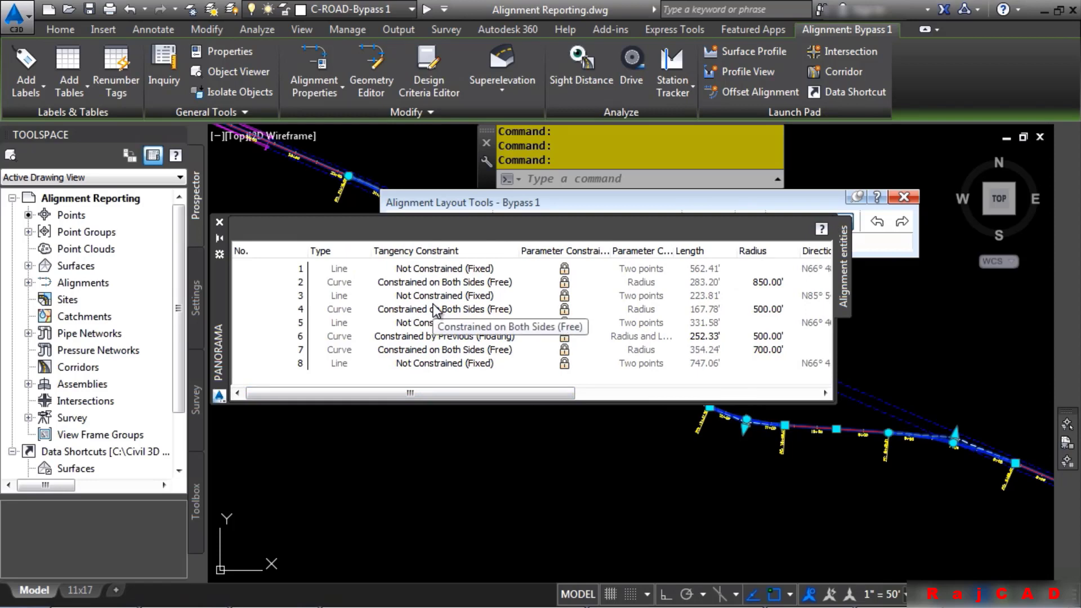
Copy the entire alignment entities table and switch to Microsoft Excel to paste it at cell A1 of Sheet1
right_click(367, 319)
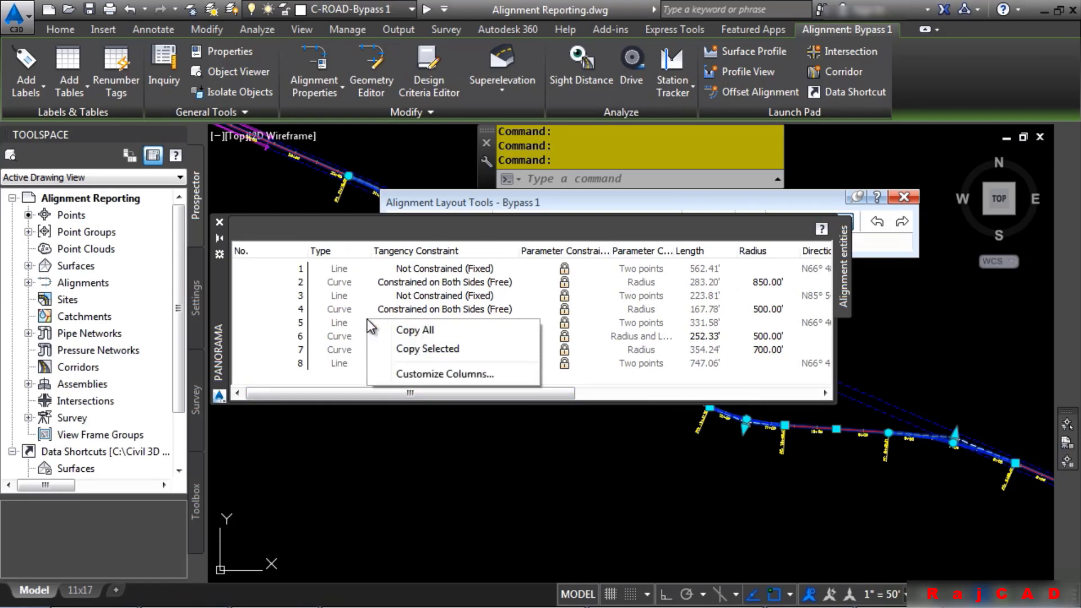
left_click(428, 331)
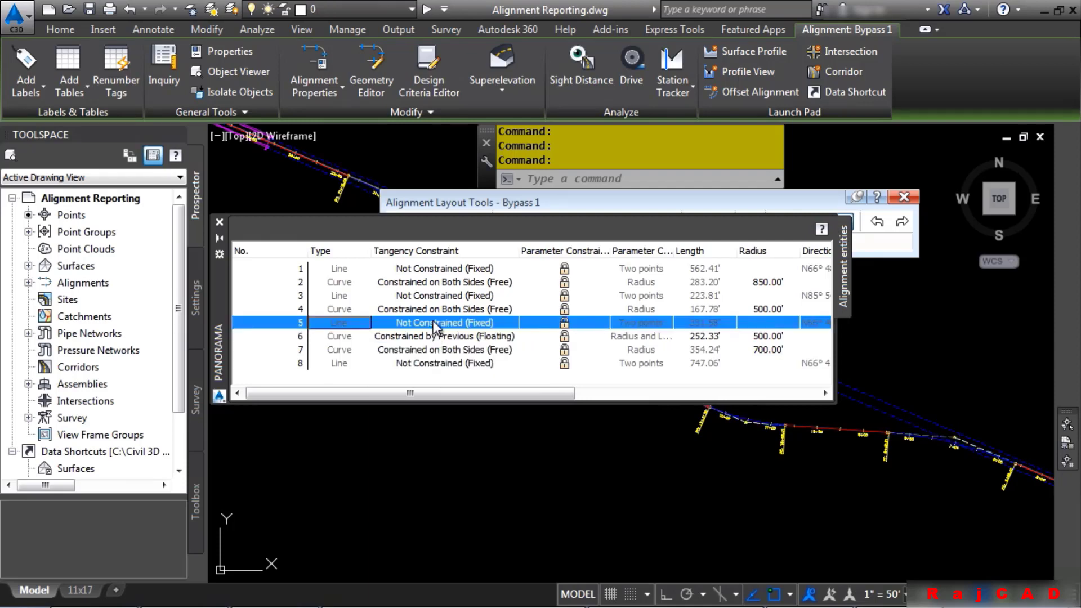
key("alt+Tab")
key("ctrl+v")
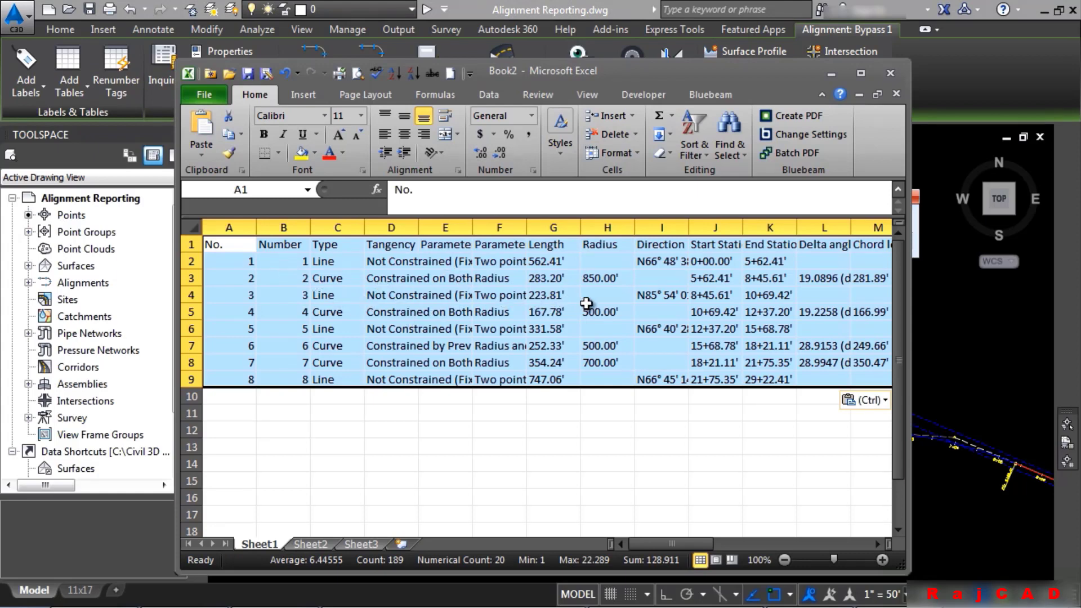
Switch back to Civil 3D and expand the Reports Manager to list the available alignment reports
key("alt+Tab")
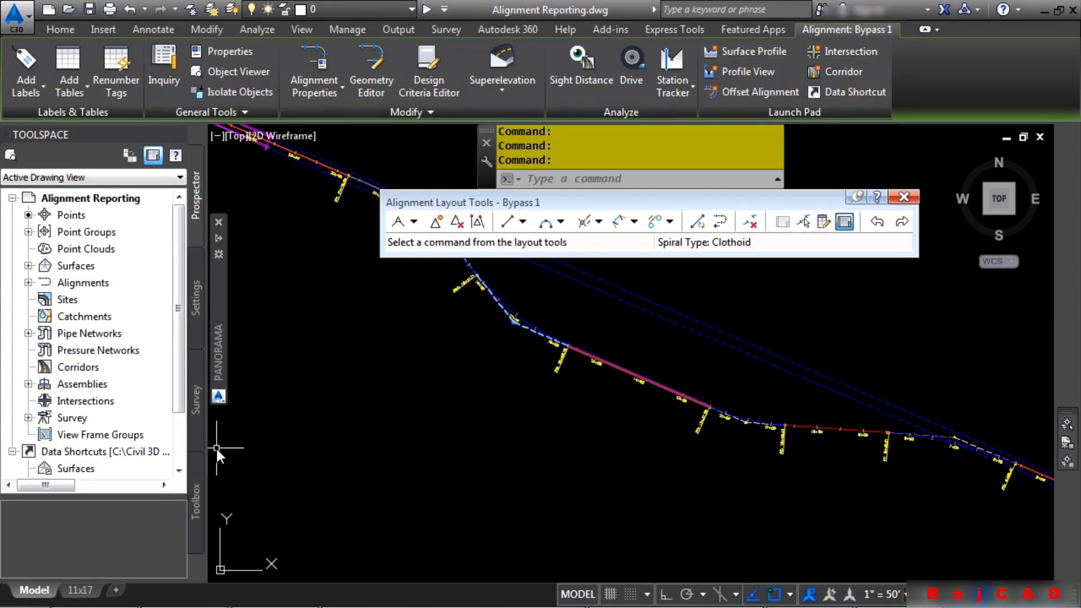
left_click(197, 484)
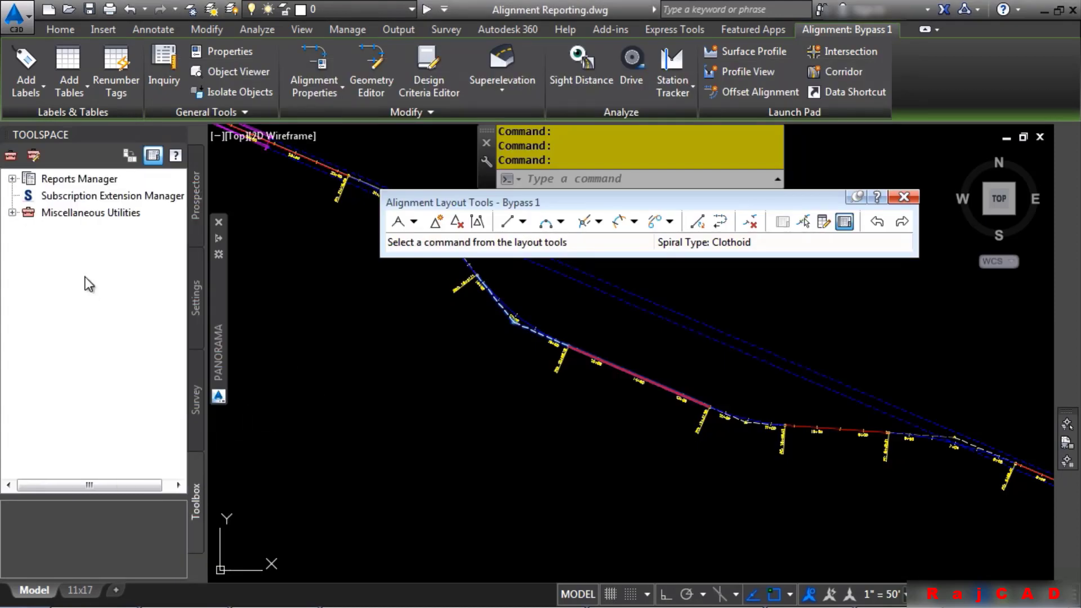
left_click(13, 178)
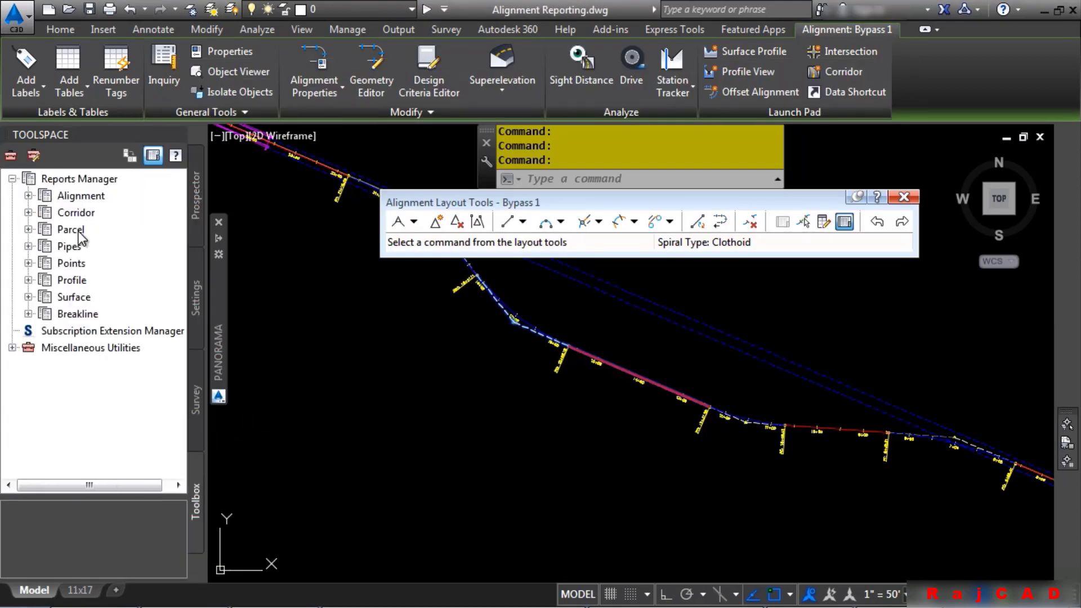
left_click(28, 196)
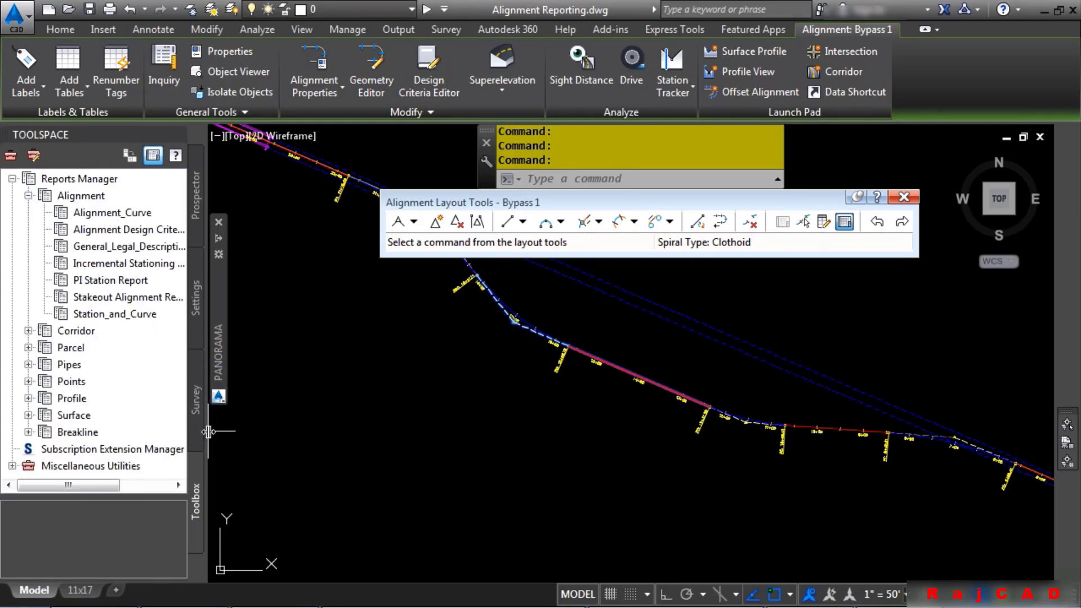
mouse_move(313, 332)
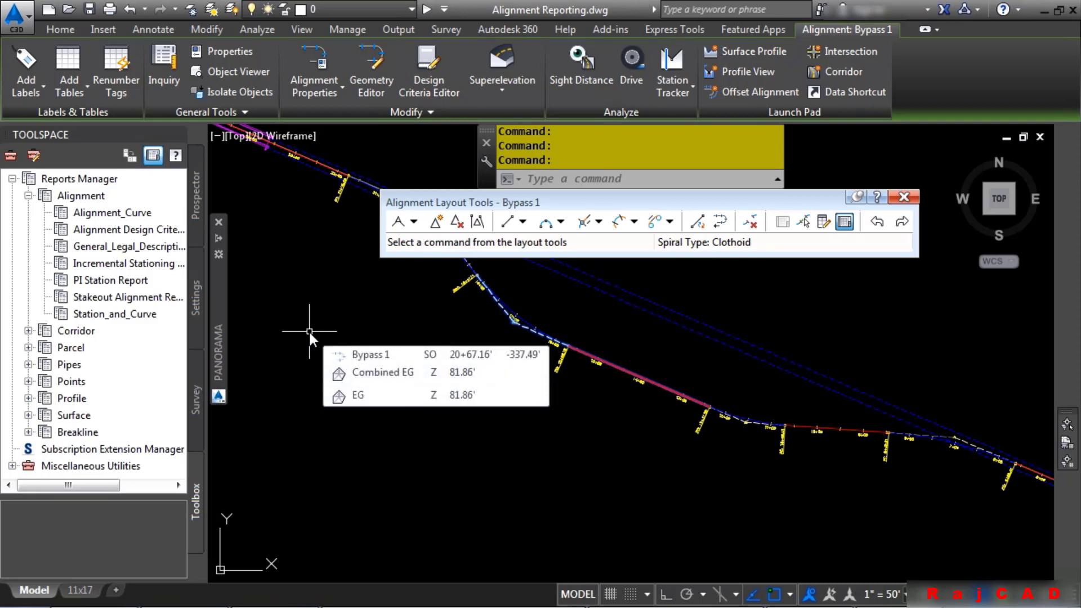
Start the Alignment_Curve report and limit the exported objects to the Bypass 1 alignment selected in the drawing
left_click(98, 213)
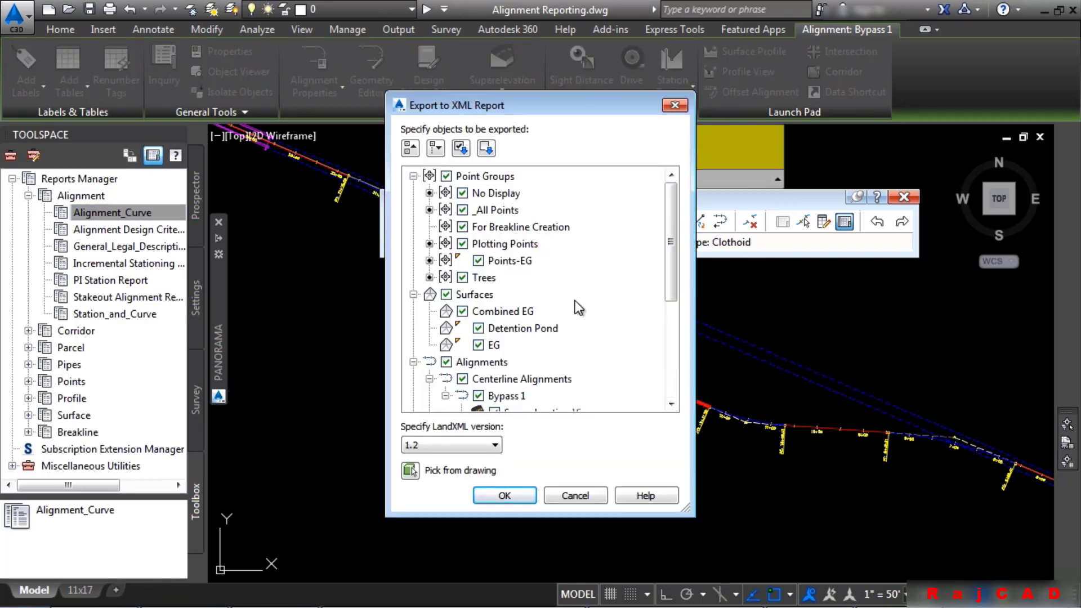
left_click(486, 148)
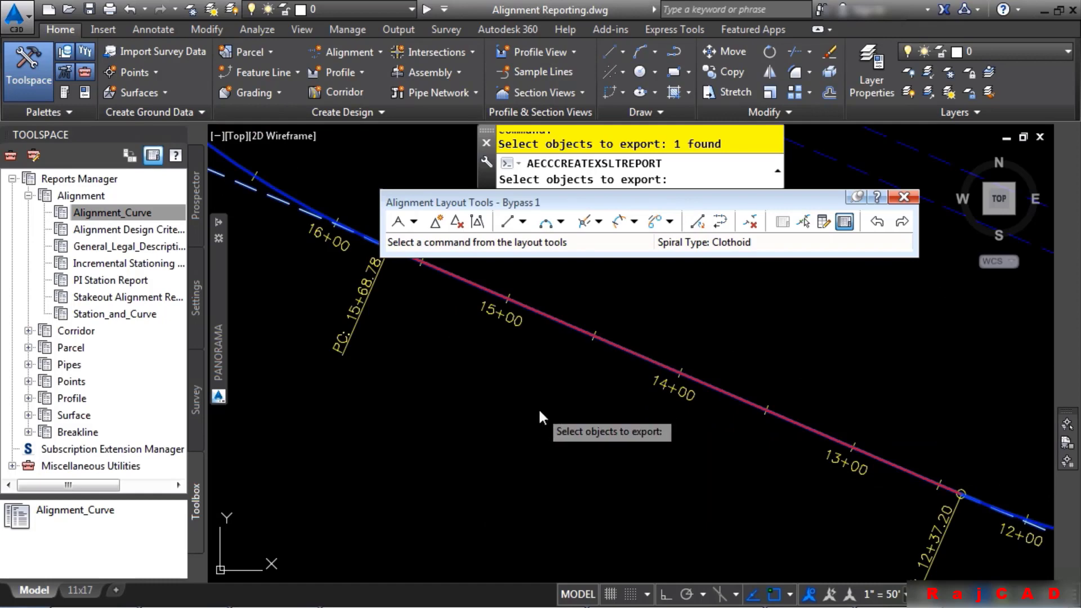
key("Return")
left_click_drag(671, 262, 674, 325)
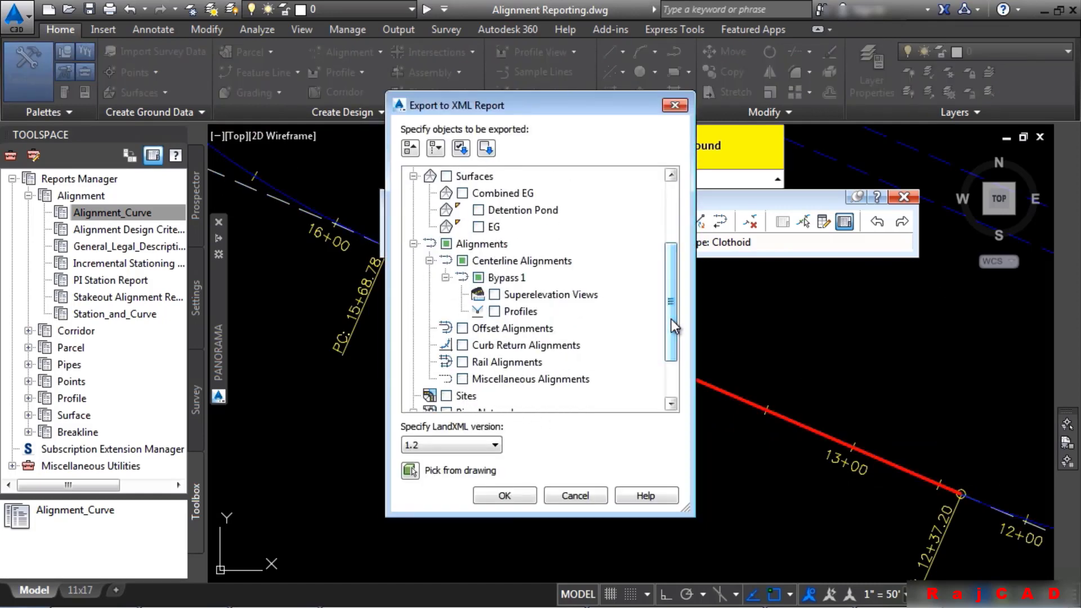
Generate the alignment curve report and save it as an HTML file named Bypass 1 in the Drawings folder
left_click(505, 496)
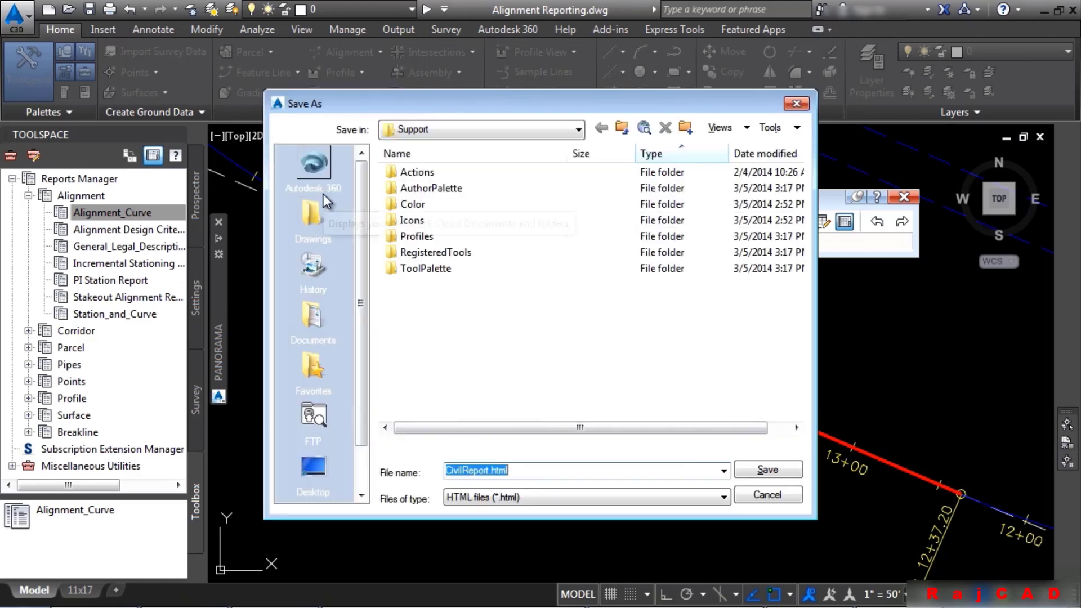
double_click(576, 469)
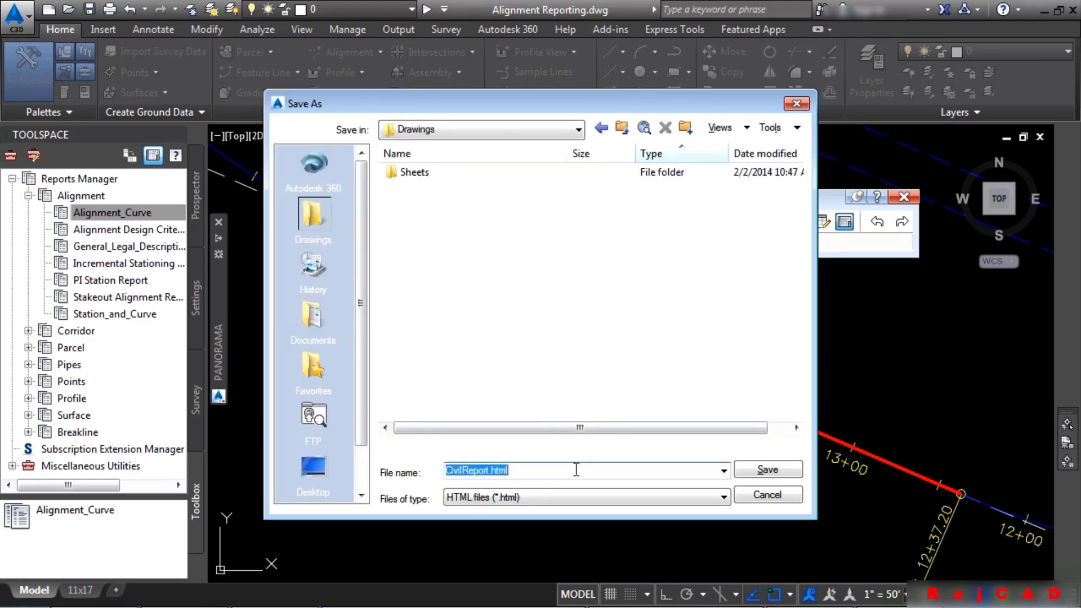
type("Bypa")
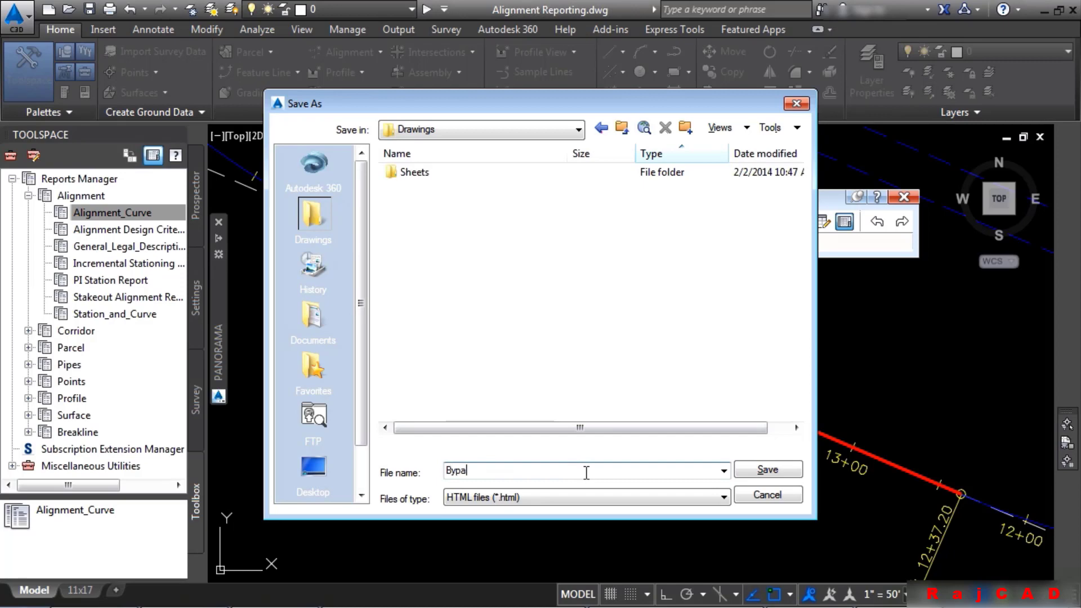
type("ss 1")
left_click(778, 474)
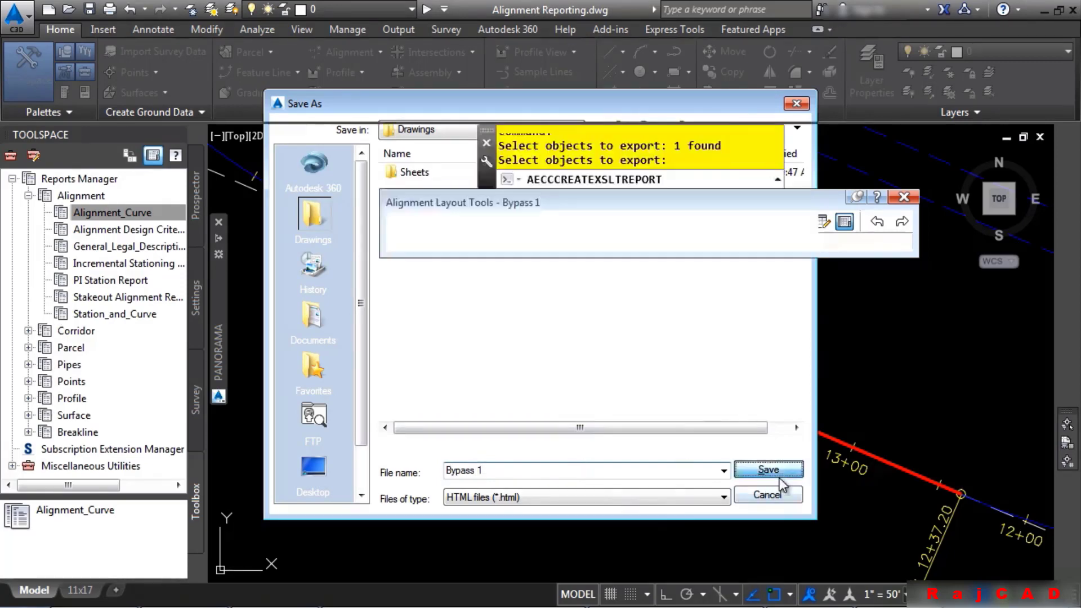
Read through the tangent and circular curve data in the Bypass 1 report and close the browser window
scroll(569, 335, "down", 5)
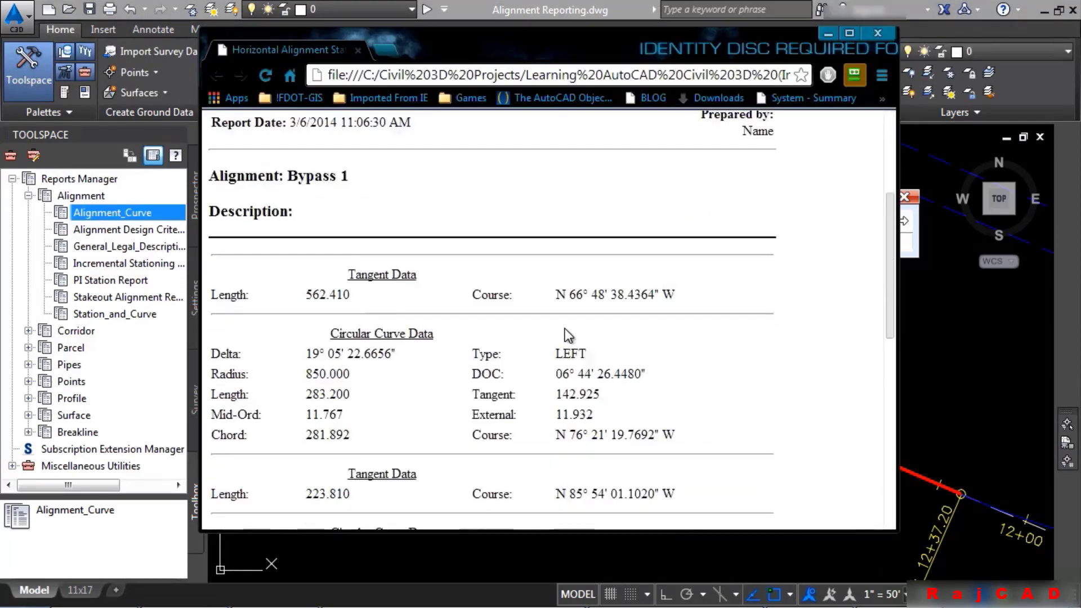
scroll(568, 332, "down", 2)
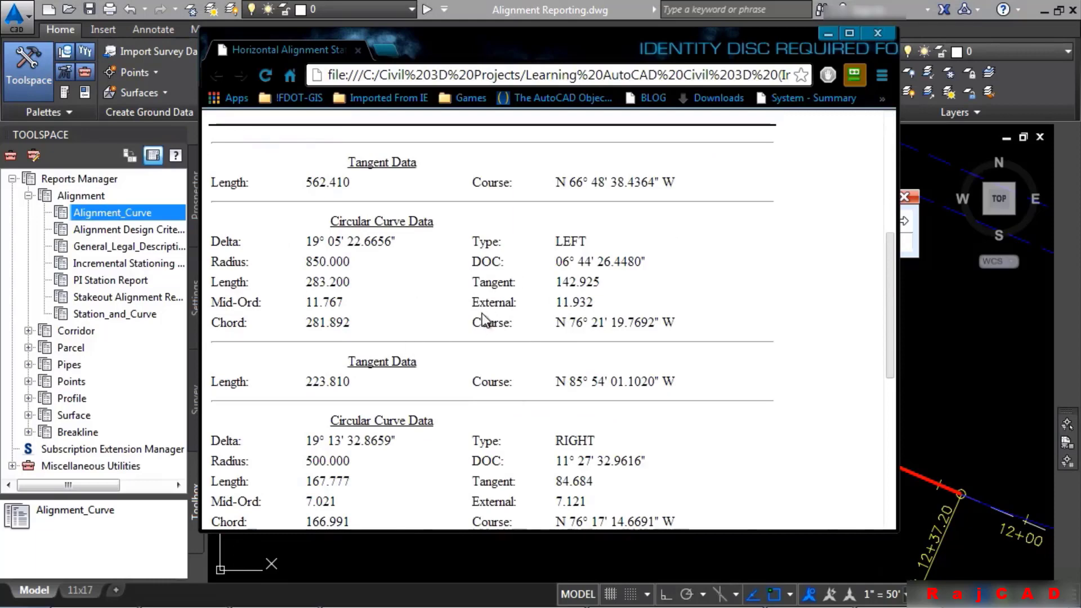
scroll(482, 312, "down", 3)
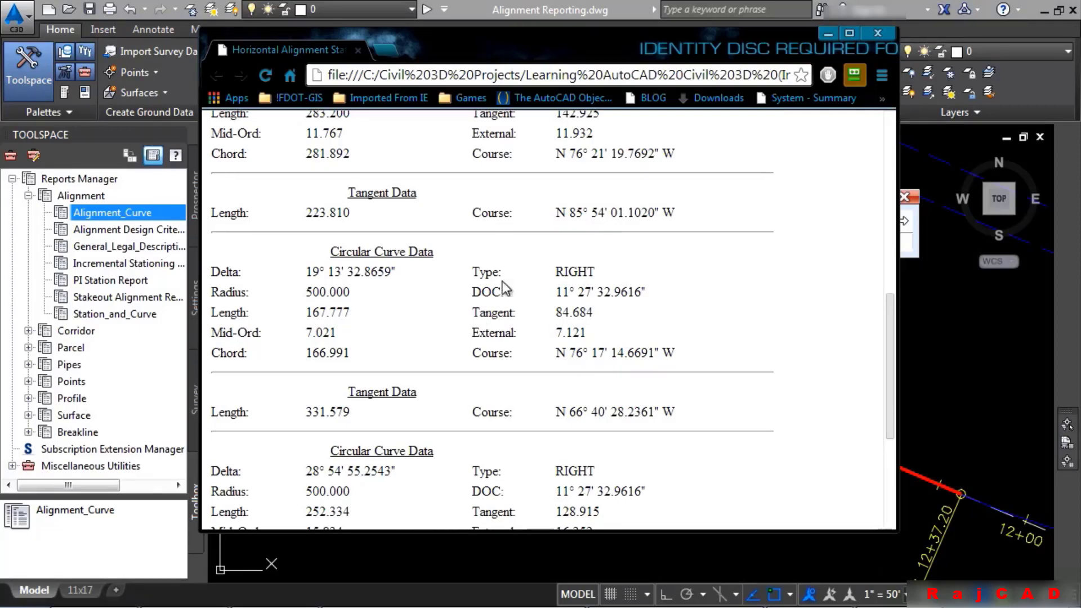
right_click(475, 284)
left_click(520, 265)
left_click(877, 33)
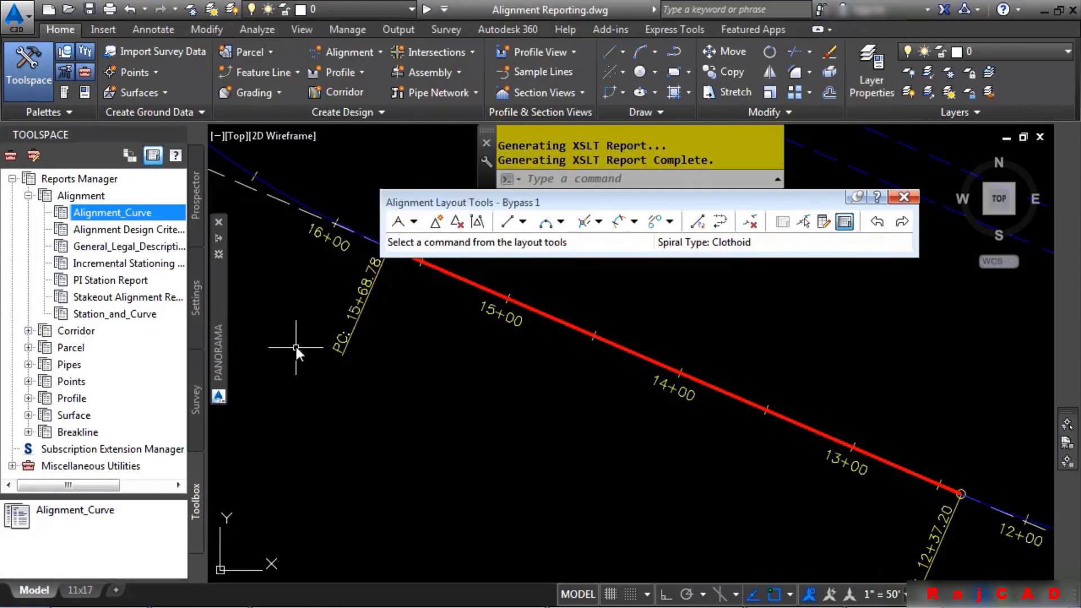
Create the PI Station Report for the Bypass 1 alignment and read through its PI station table
left_click(103, 280)
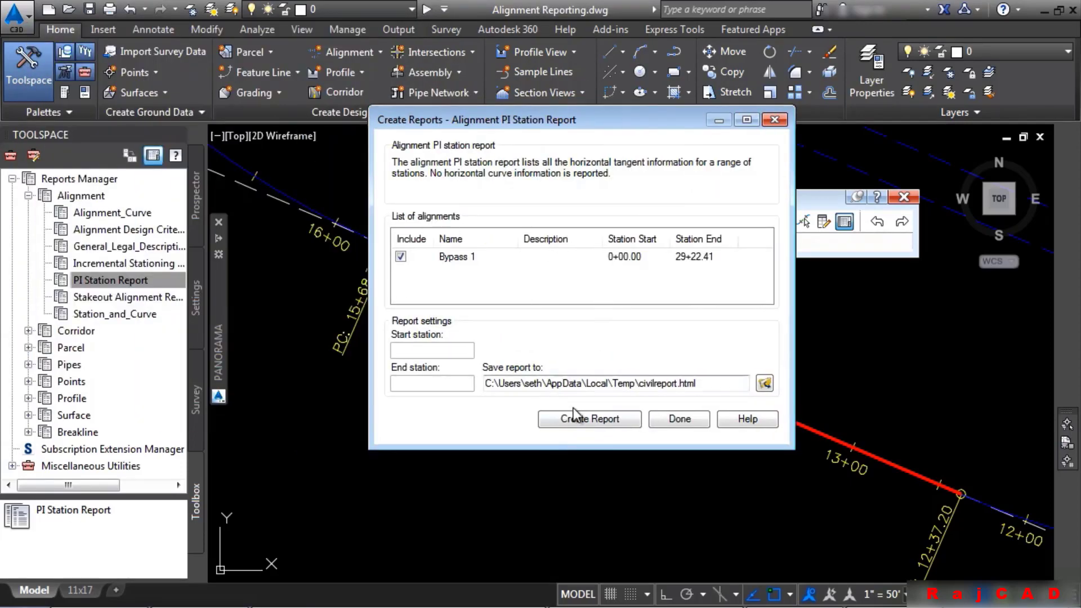
left_click(568, 431)
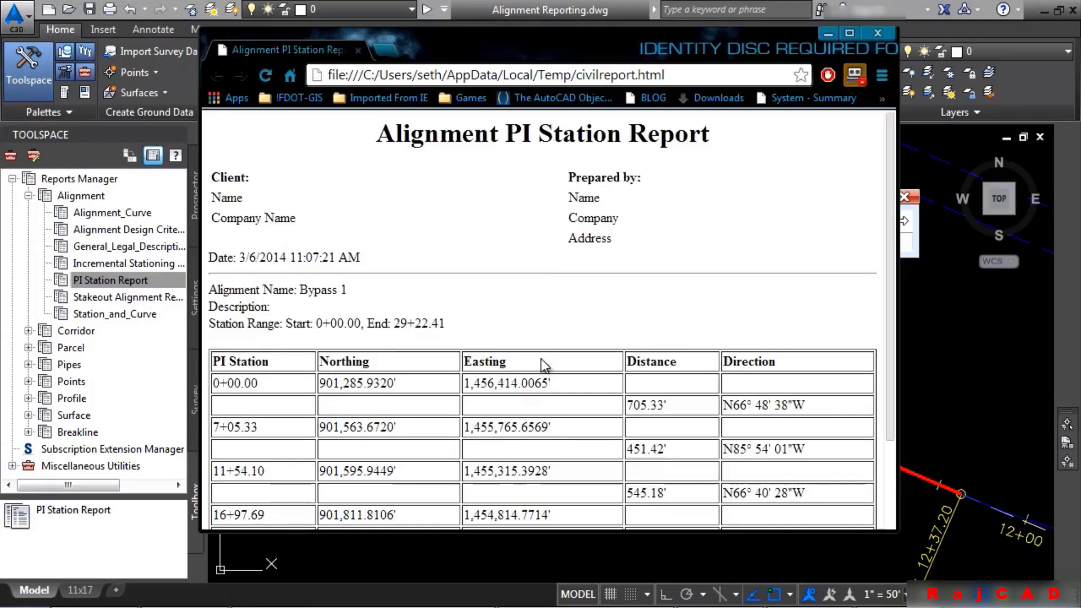
scroll(522, 371, "down", 3)
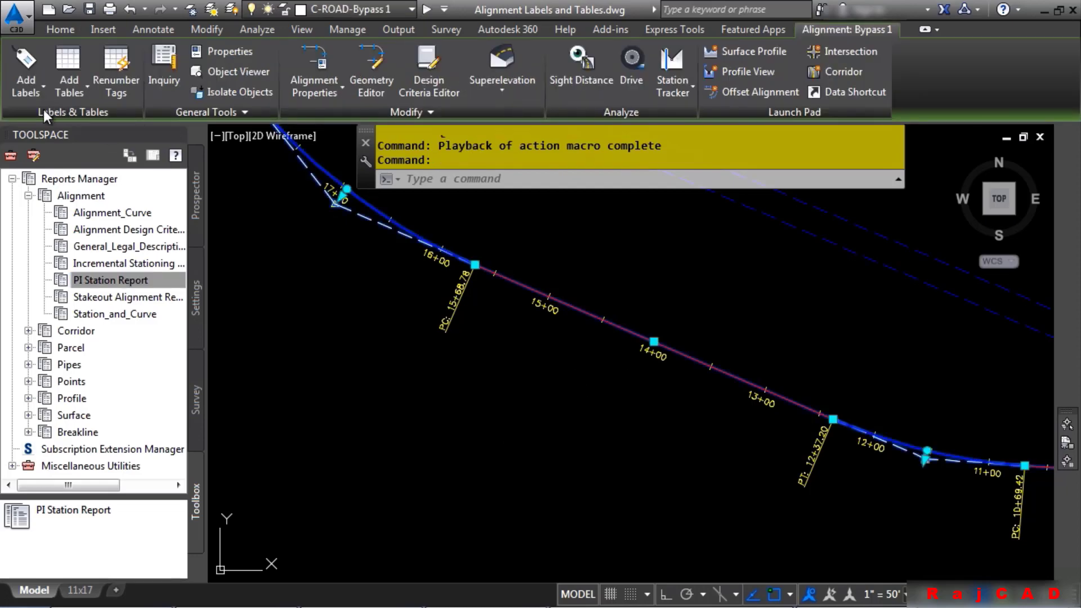
Add a Station Offset - Fixed Point label, Station Offset and Coordinates style with Basic X marker, at about station 15+46, 107 ft left of Bypass 1
left_click(33, 97)
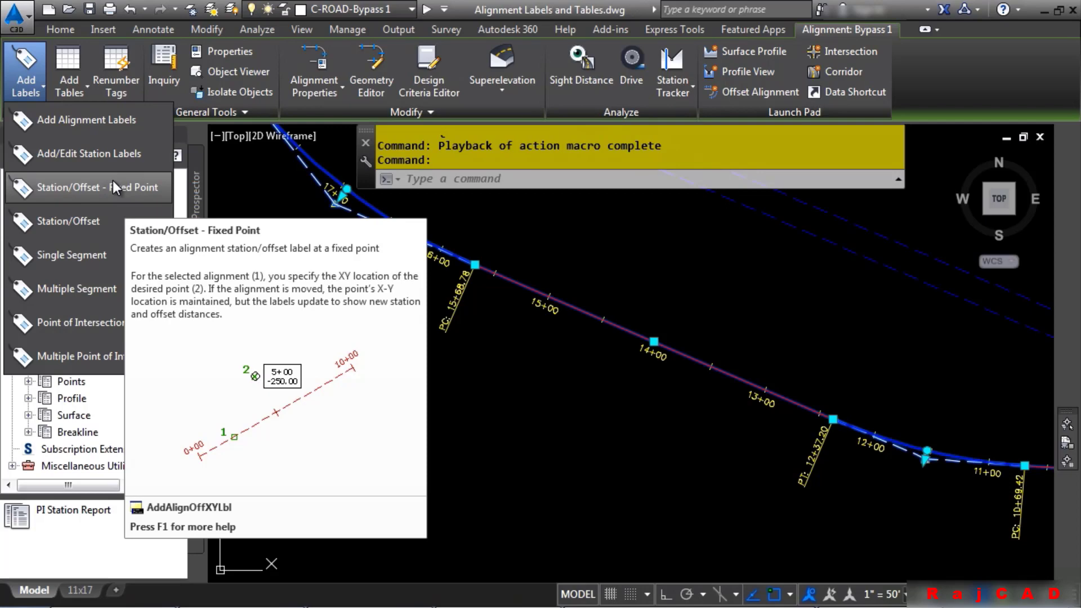
left_click(93, 123)
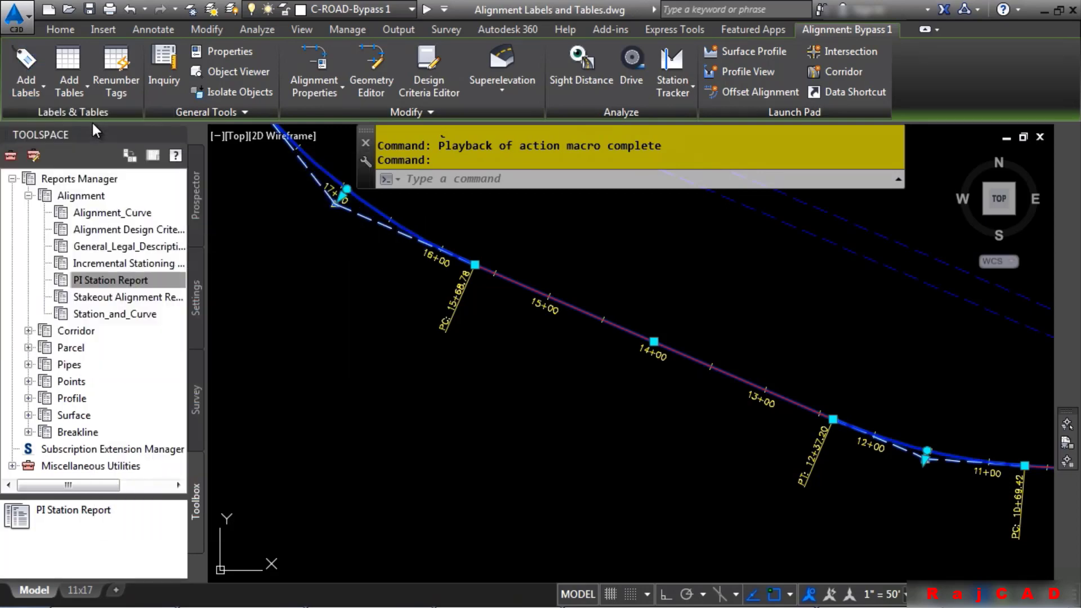
mouse_move(106, 13)
left_mouse_down()
mouse_move(661, 151)
mouse_move(852, 145)
left_mouse_up()
left_click(810, 219)
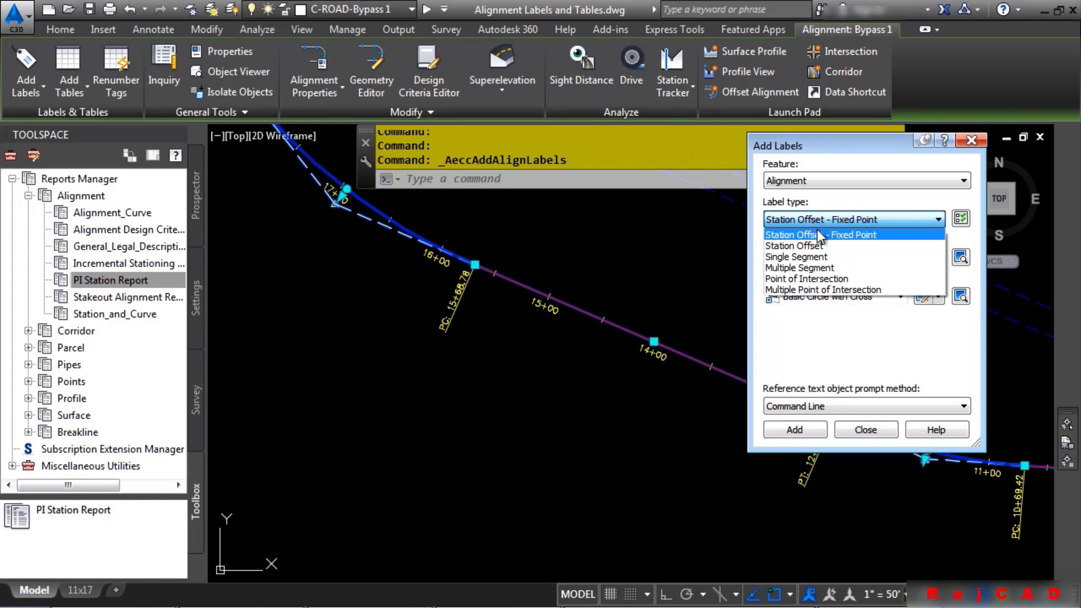
left_click(818, 232)
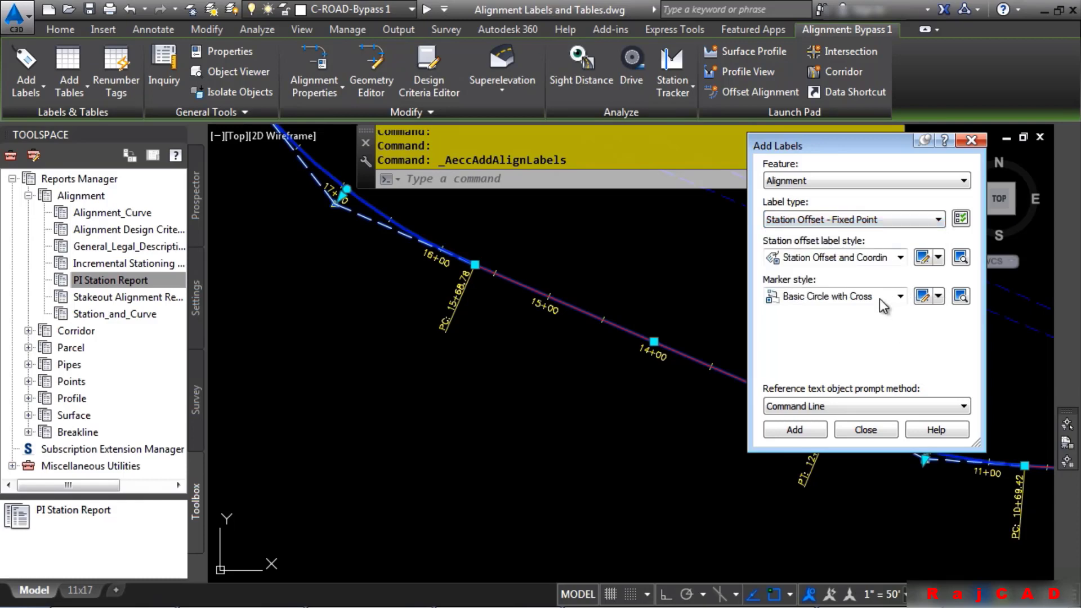
left_click(856, 260)
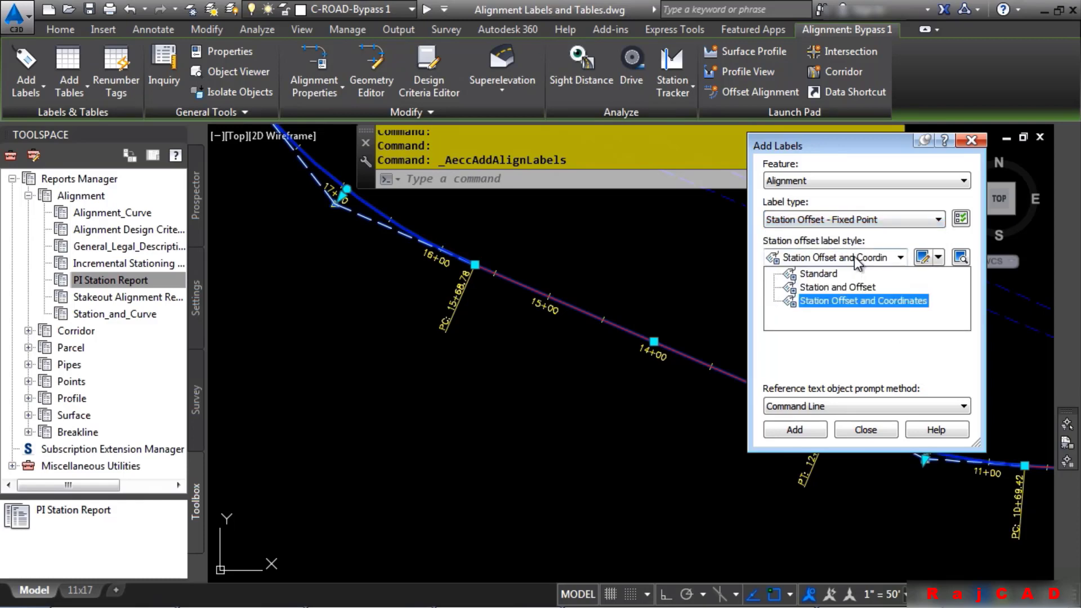
left_click(855, 301)
left_click(856, 299)
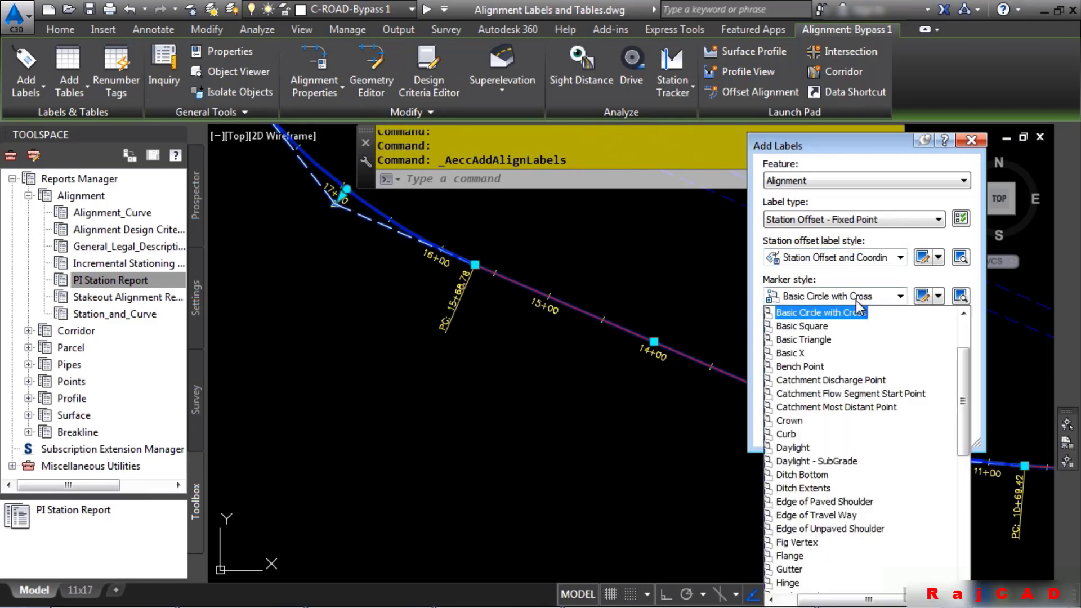
left_click(791, 355)
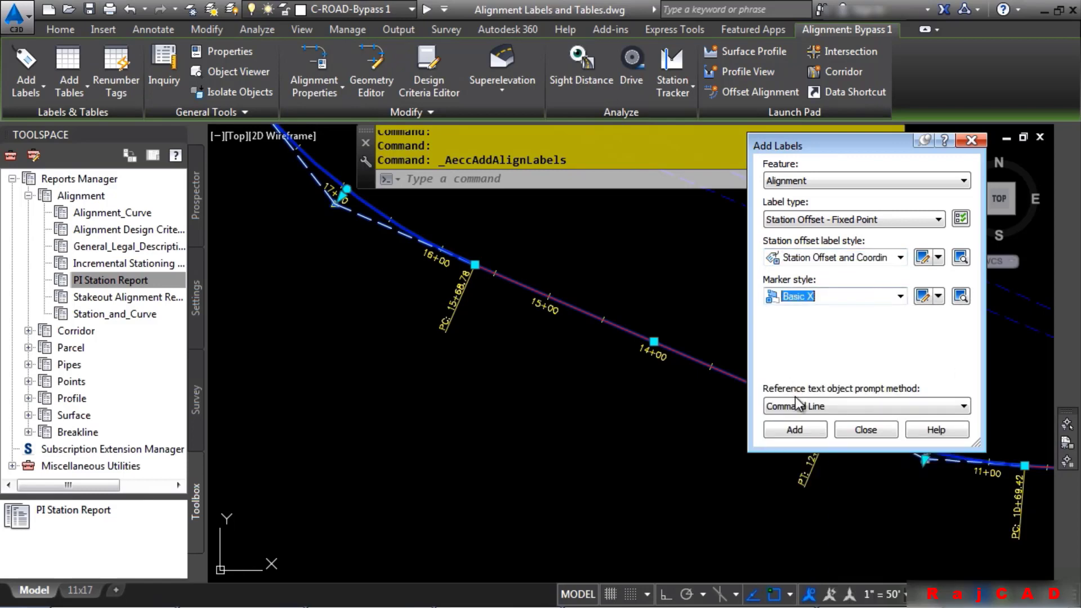
left_click(794, 430)
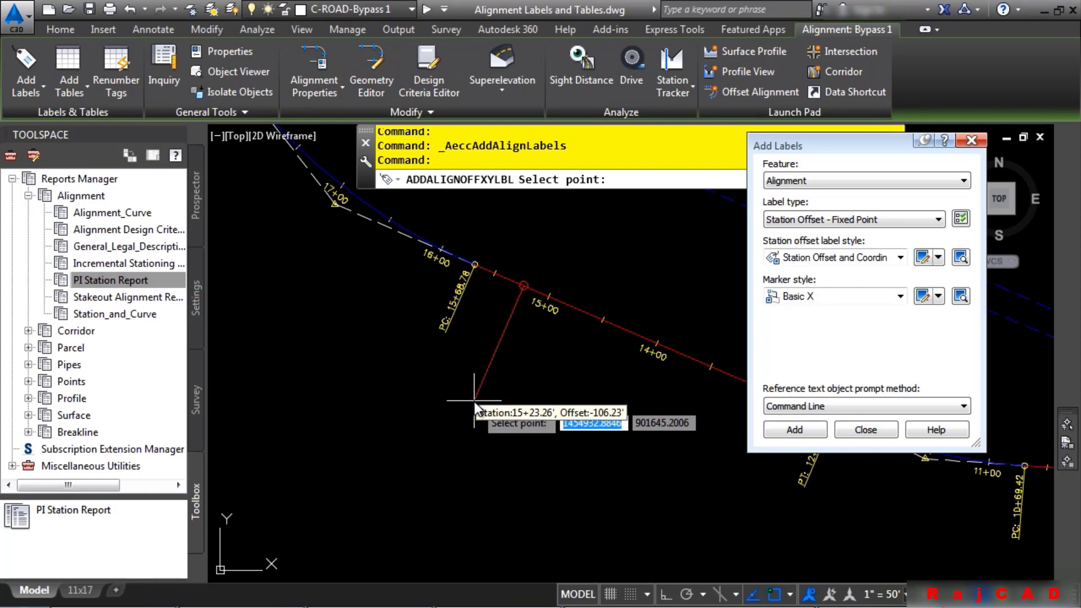
left_click(448, 390)
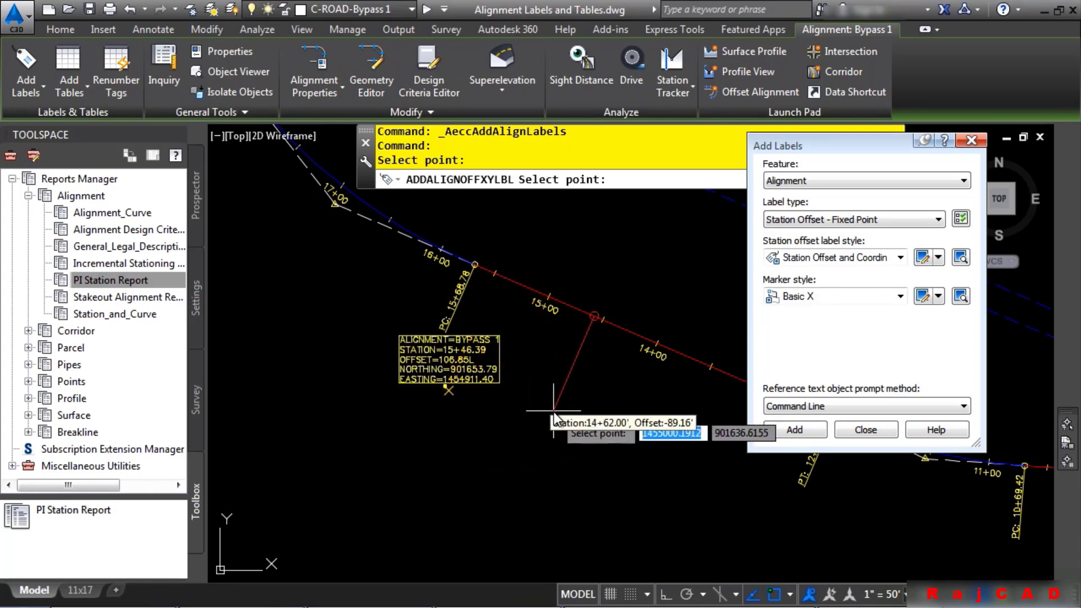
Add a Station Offset label with the Basic Circle with Cross marker at station 14+00 of Bypass 1, about 103 ft left
left_click(883, 219)
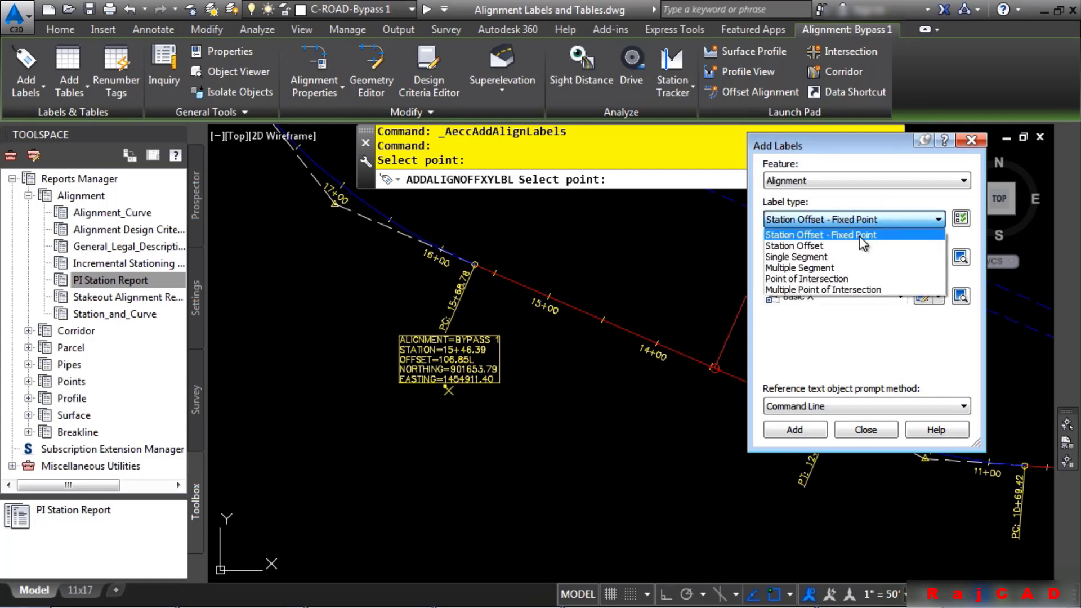
left_click(846, 242)
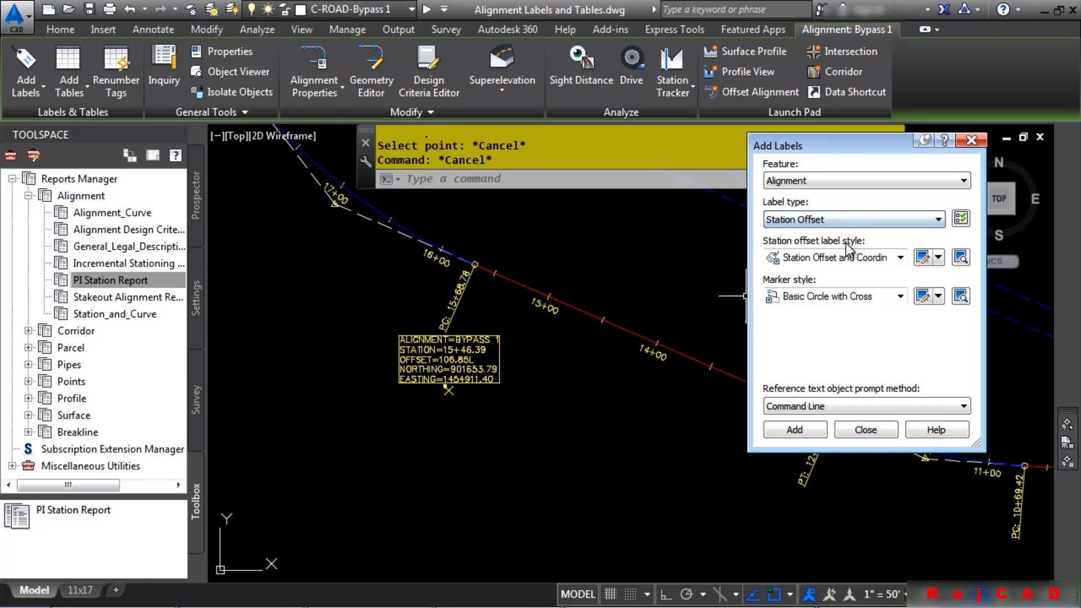
left_click(783, 427)
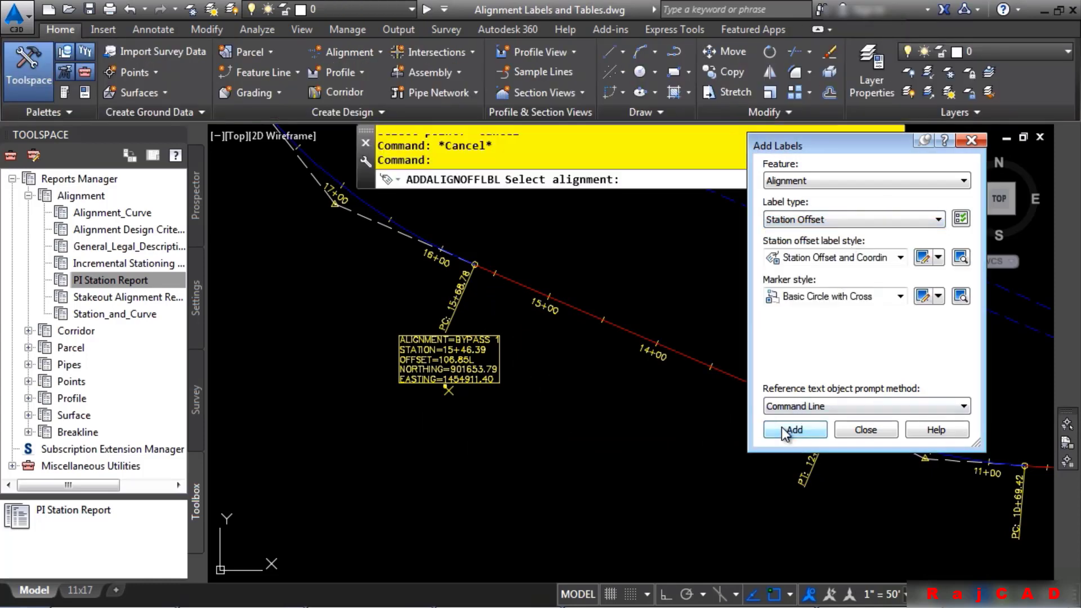
left_click(607, 324)
left_click(592, 494)
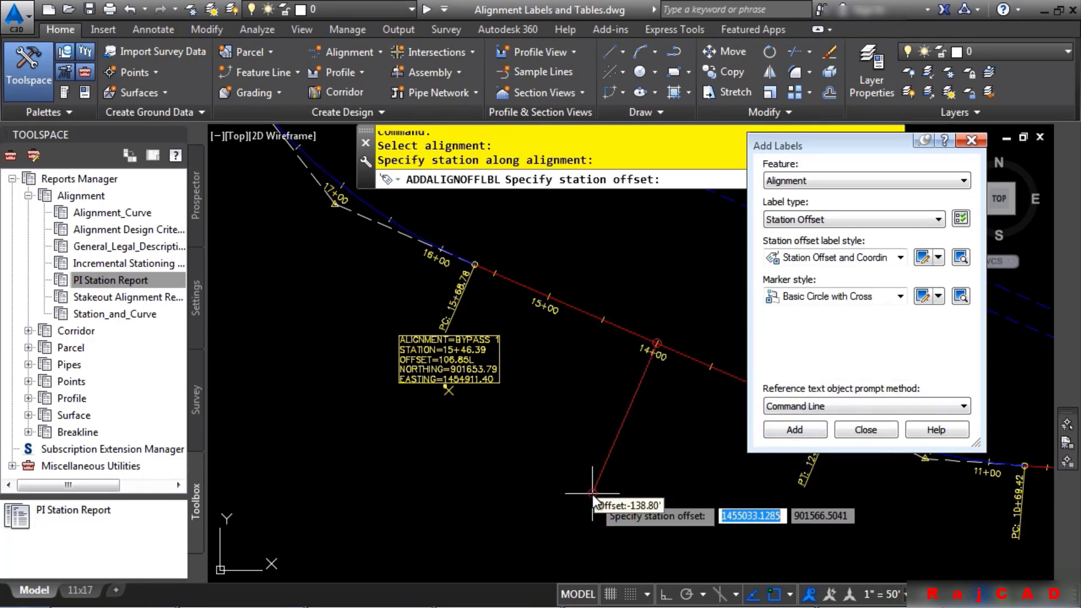
left_click(688, 490)
key("Return")
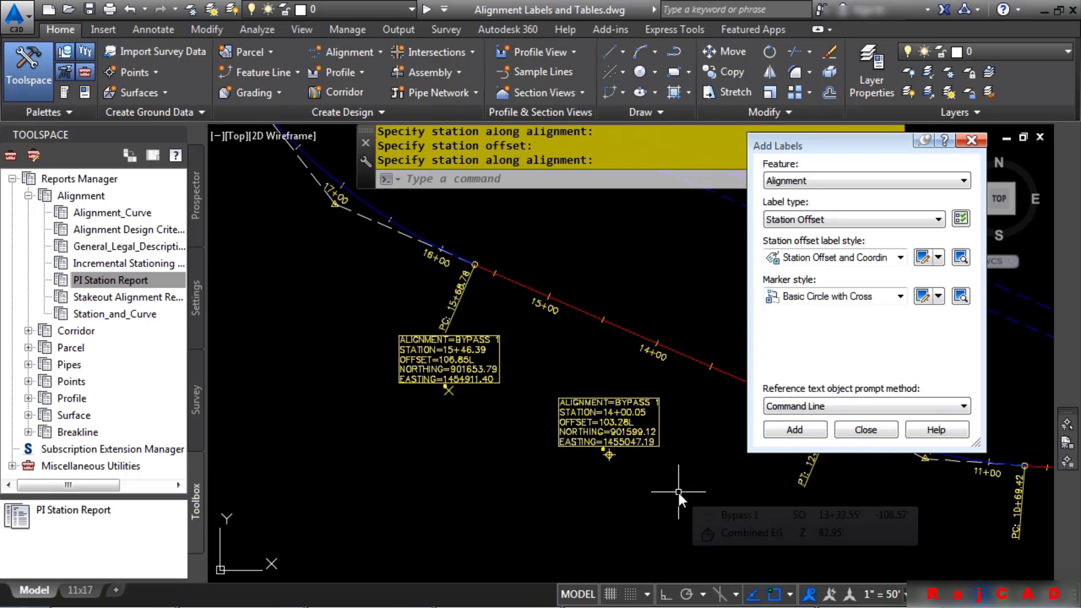
Stretch the Bypass 1 tangent near station 14+00 to test how both offset labels react, and undo the grip edit
left_click(623, 330)
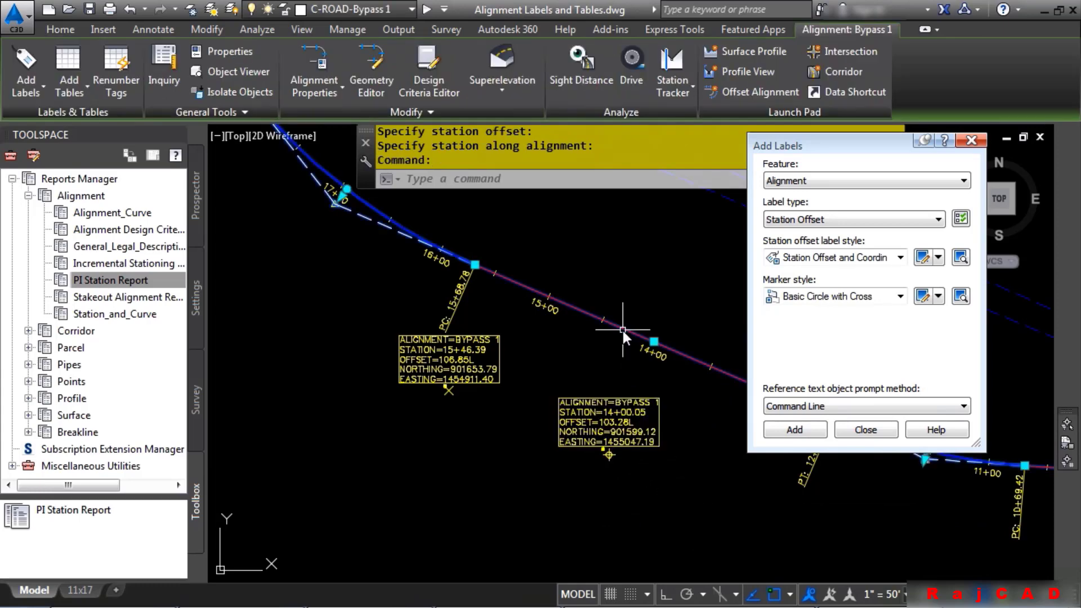
left_click(655, 342)
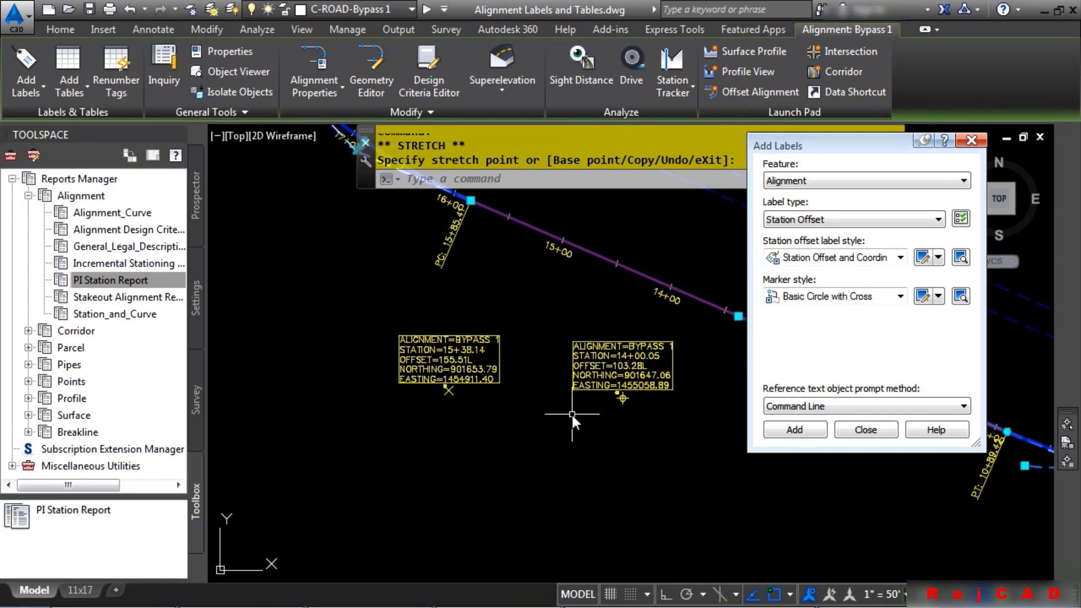
key("ctrl+z")
Add Multiple Segment labels along the Bypass 1 alignment, using the Bearing over Distance style for its lines
left_click(893, 219)
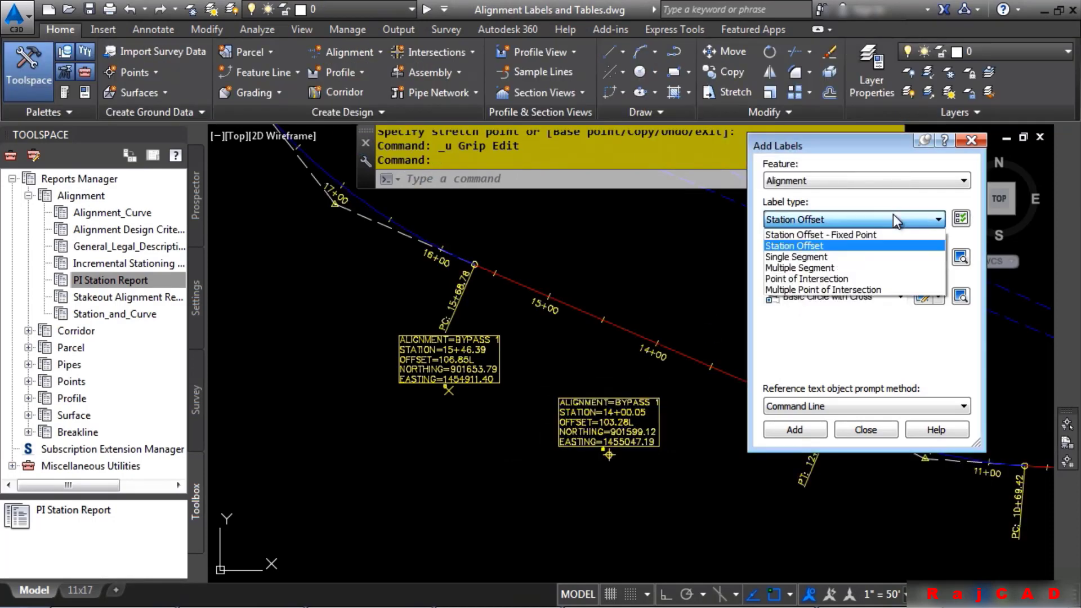
left_click(813, 269)
middle_click_drag(637, 383, 487, 398)
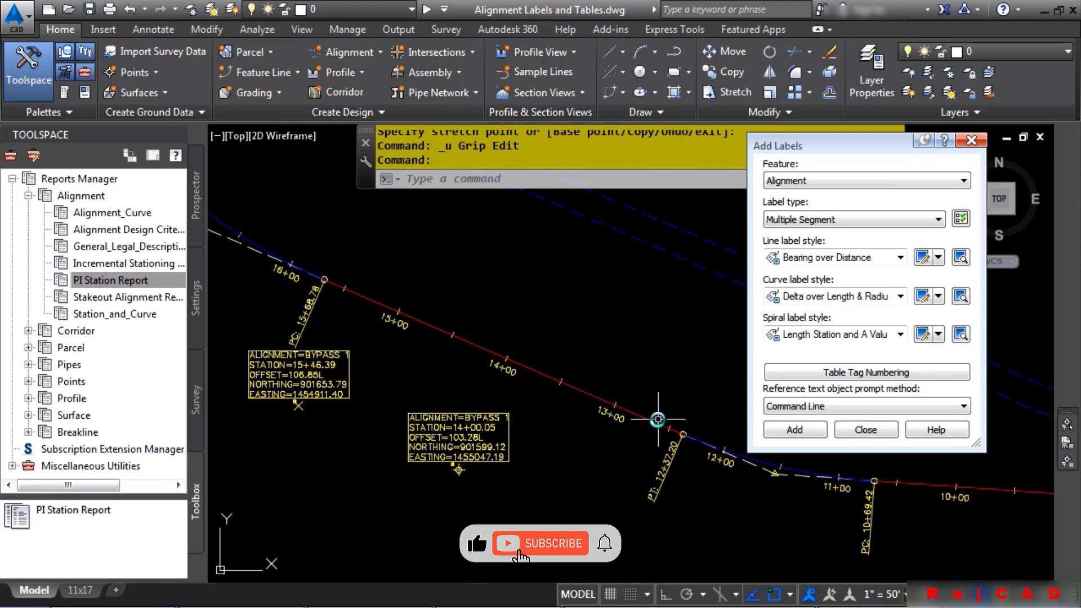
left_click(827, 259)
left_click(826, 263)
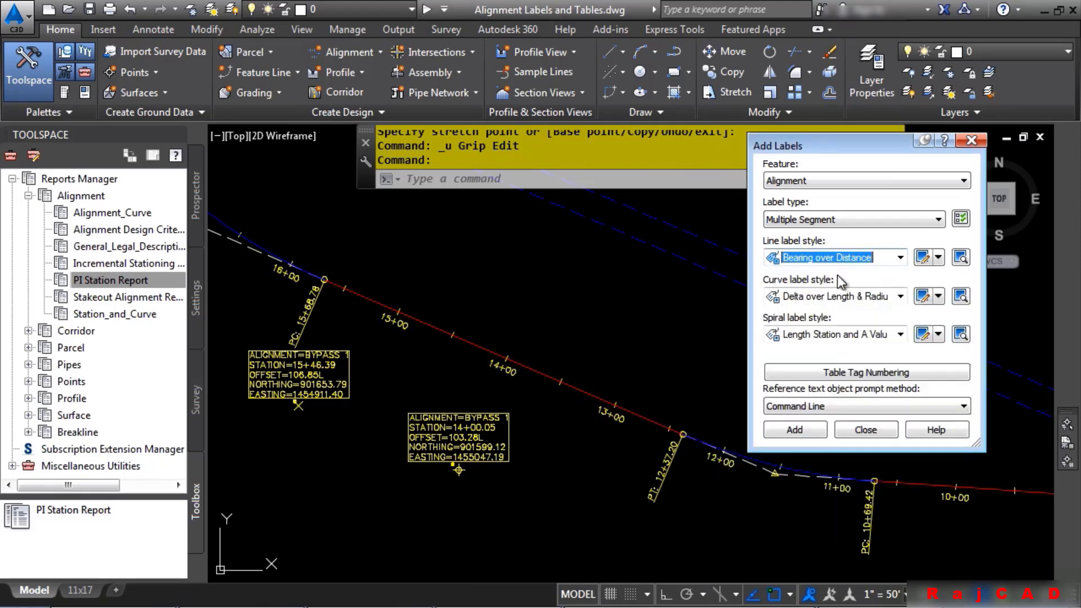
left_click(794, 429)
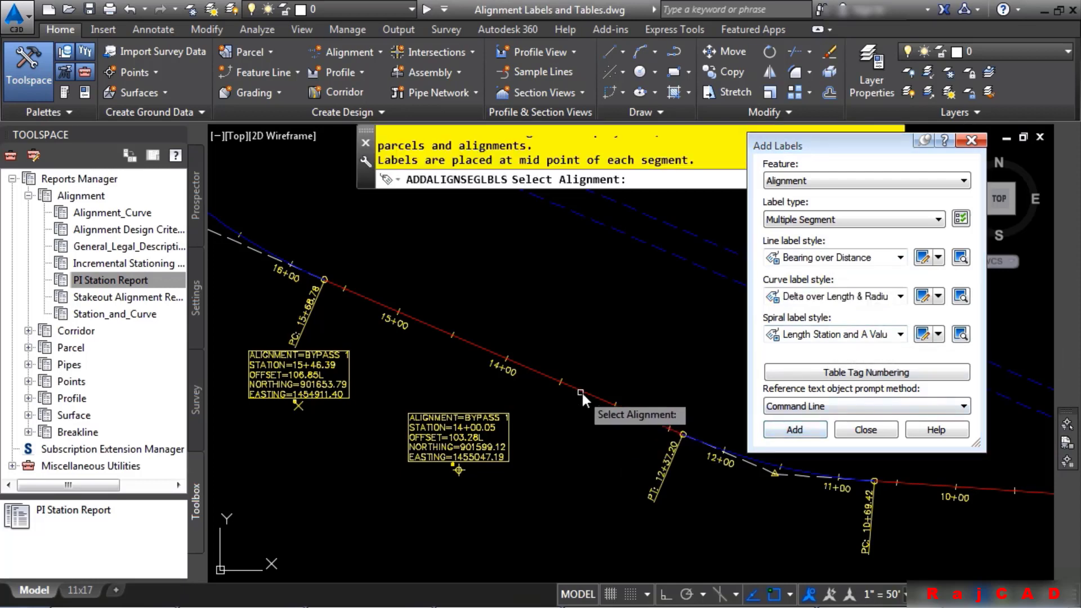
left_click(591, 310)
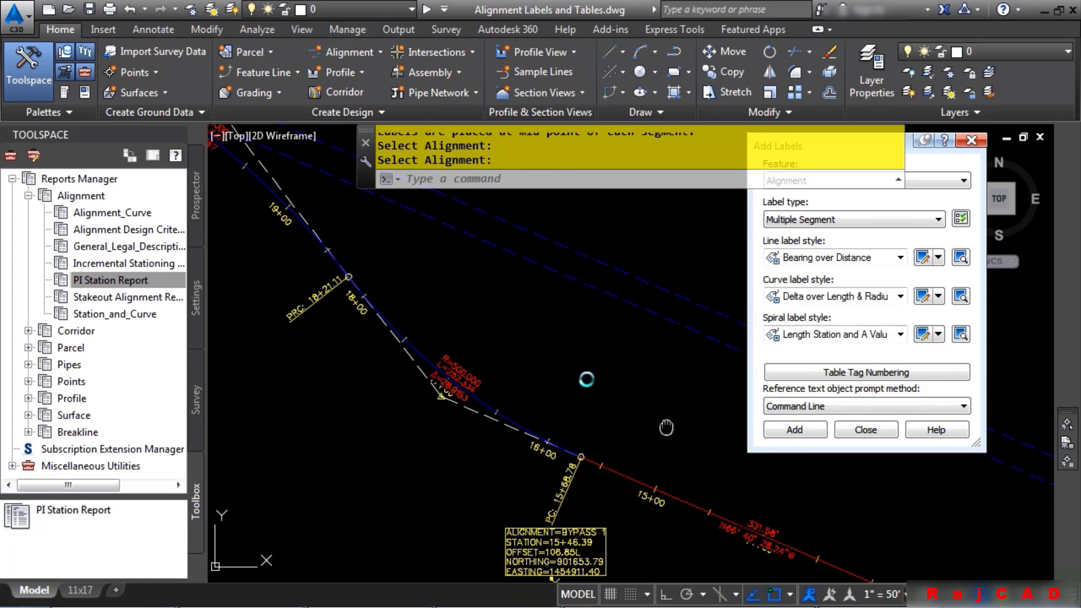
Slide the bearing and distance label along its tangent to about midway between stations 14+00 and 13+00 of Bypass 1
scroll(546, 381, "up", 4)
left_click(471, 368)
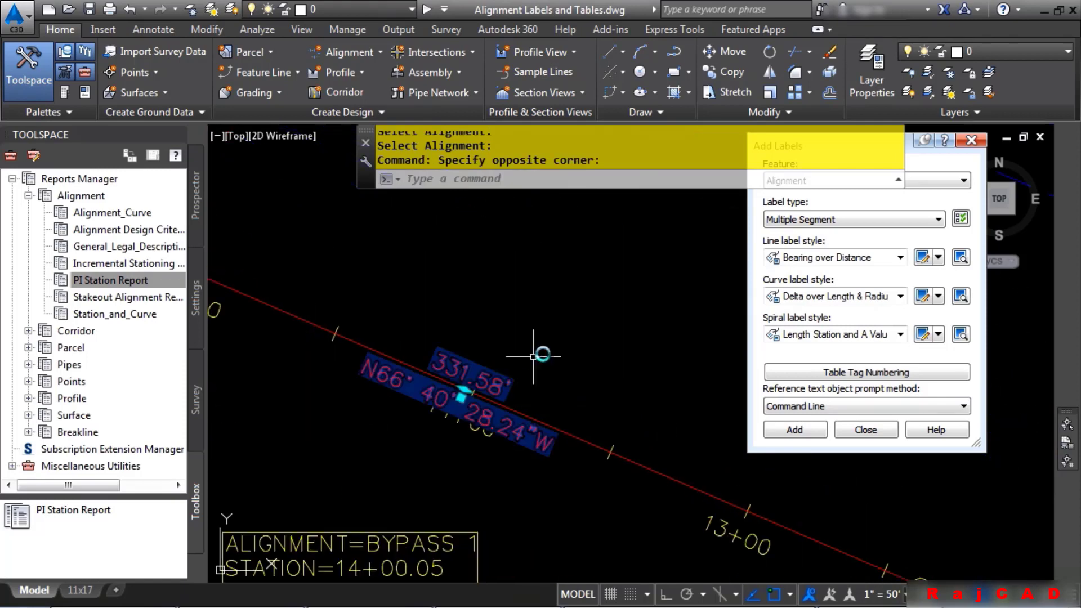
left_click(462, 389)
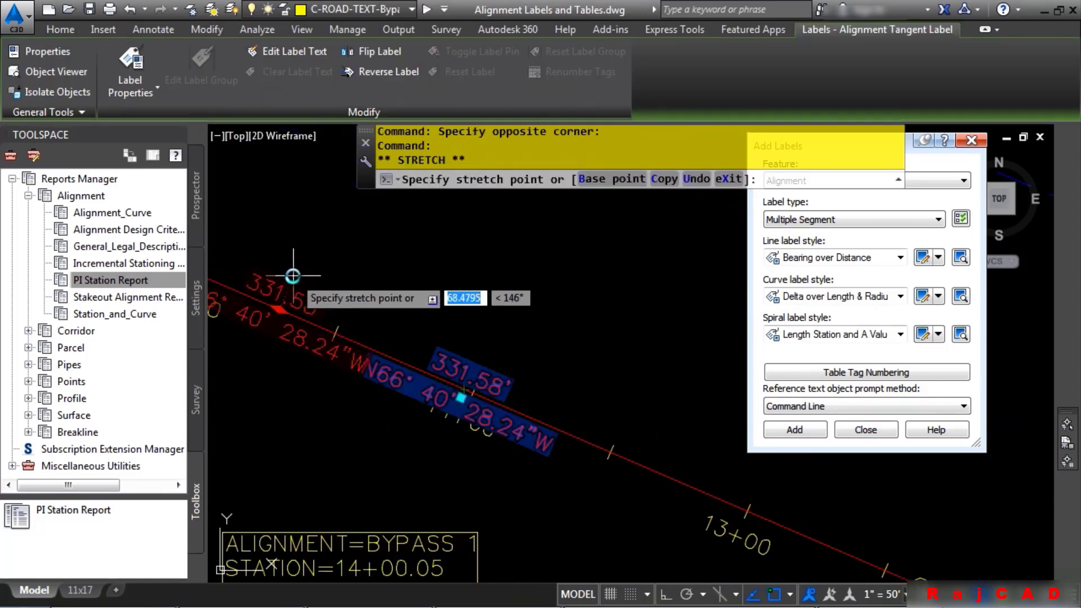
left_click(646, 386)
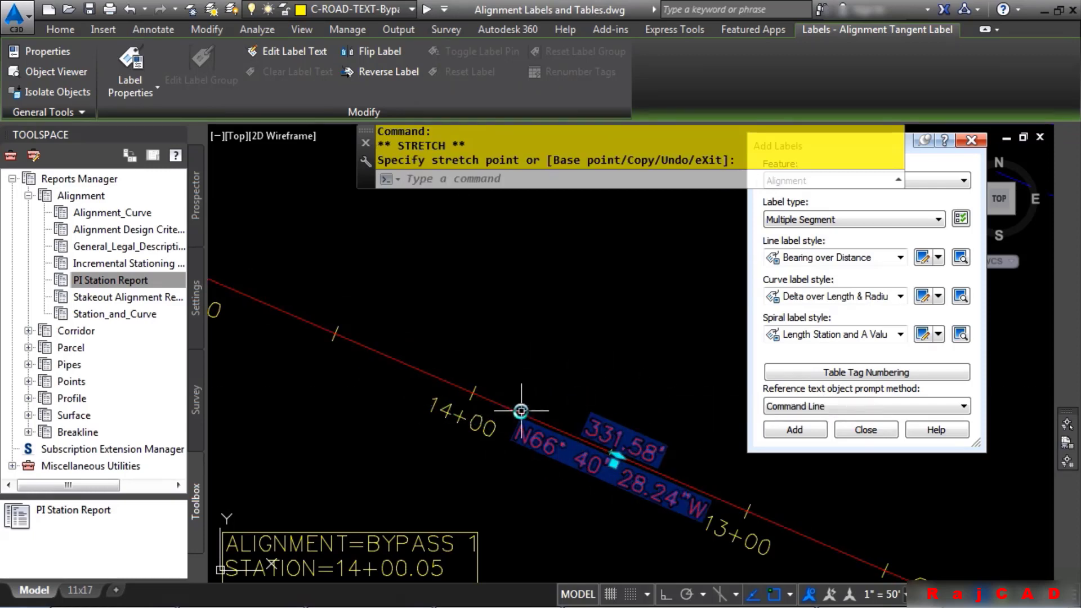
Expand the alignment label styles in the drawing settings, deselect the tangent label and close the Add Labels dialog
left_click(194, 310)
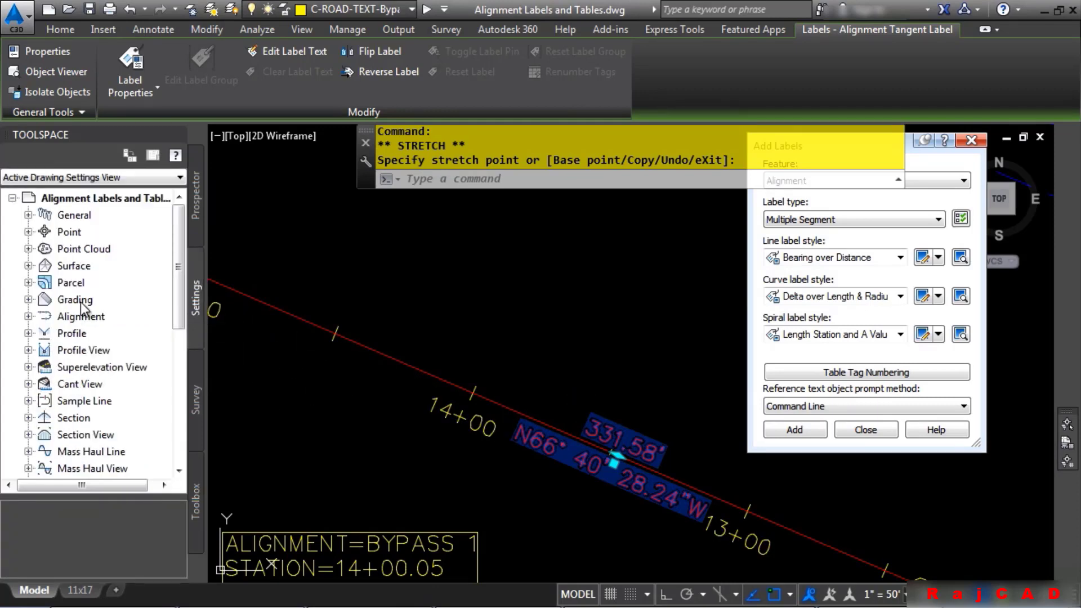
left_click(27, 316)
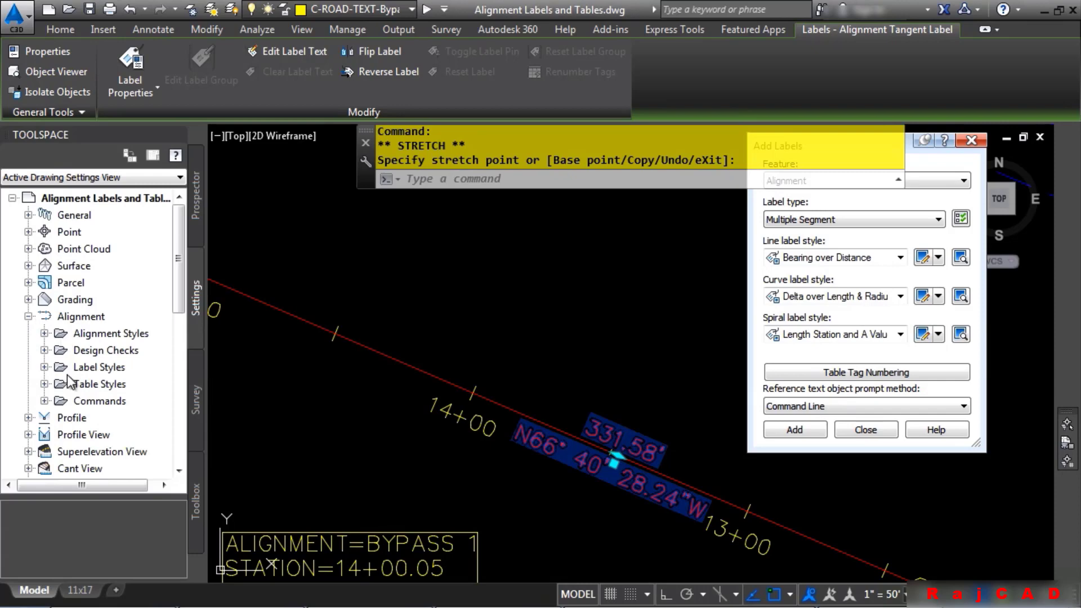
left_click(45, 367)
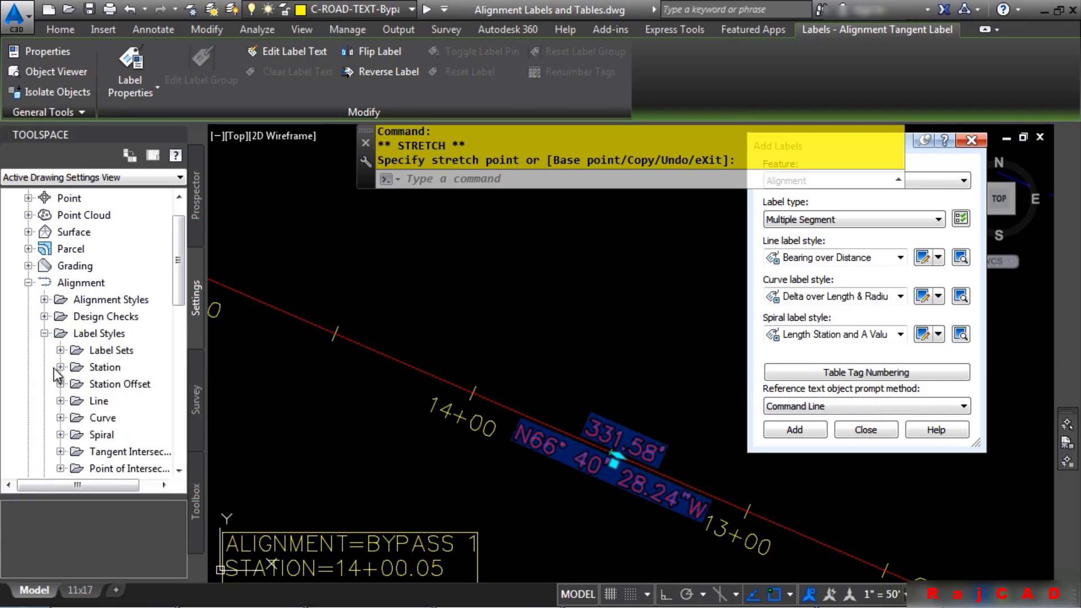
key("Escape")
scroll(451, 345, "down", 6)
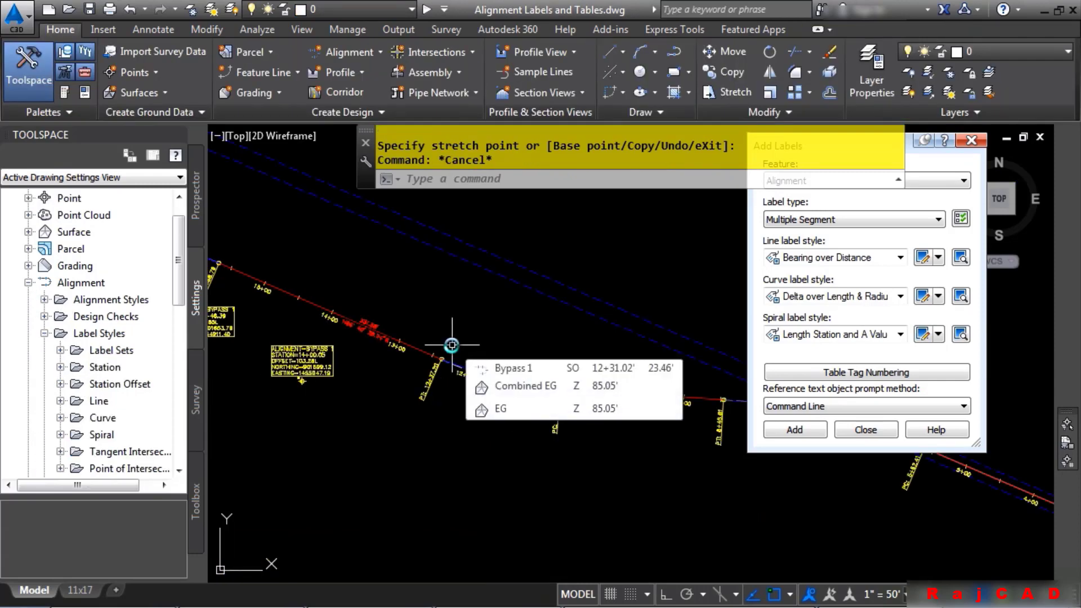
left_click(865, 430)
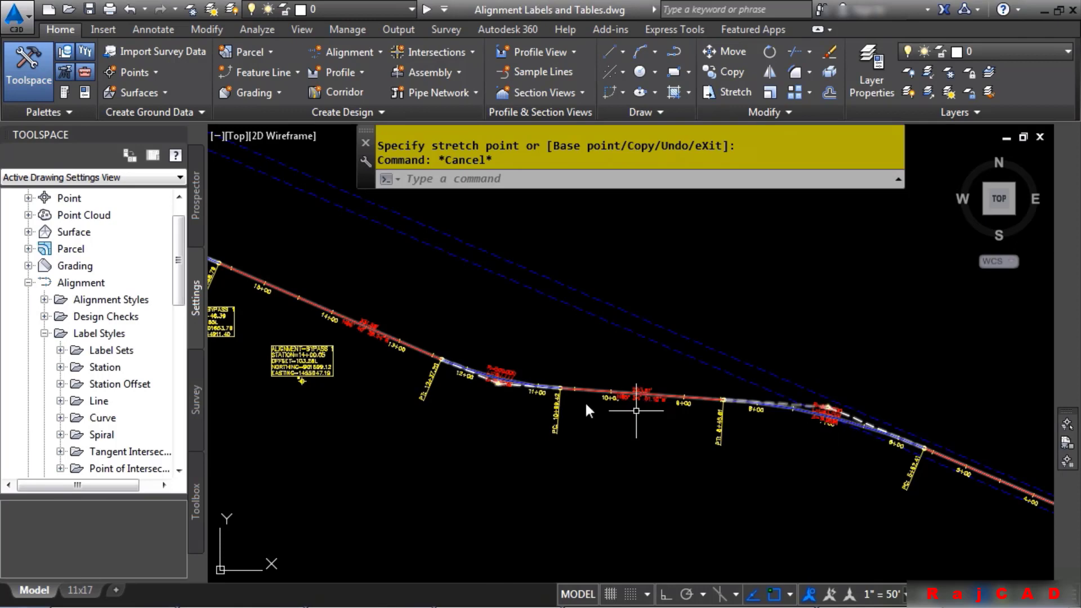
Add a segment table for Bypass 1 below the alignment, using the Radius Length Direction and A Value style with table splitting turned off
left_click(417, 346)
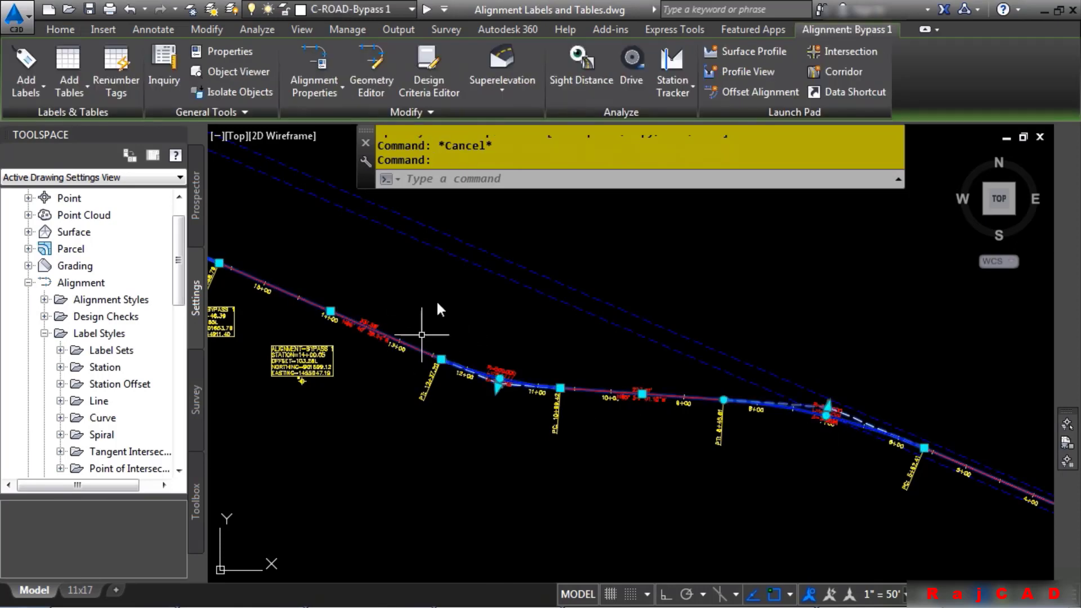
left_click(60, 97)
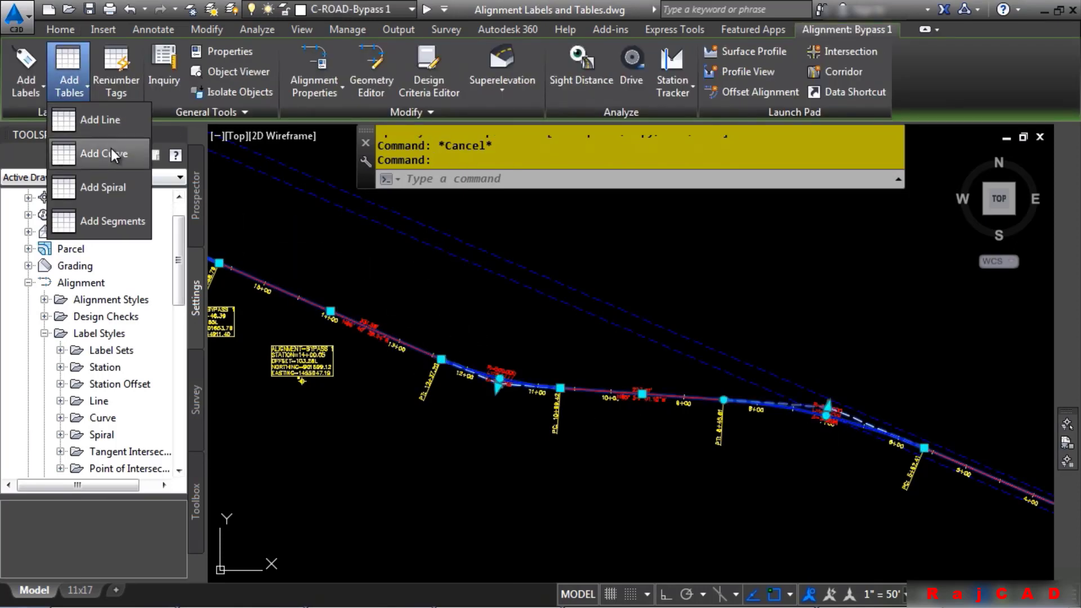
left_click(112, 219)
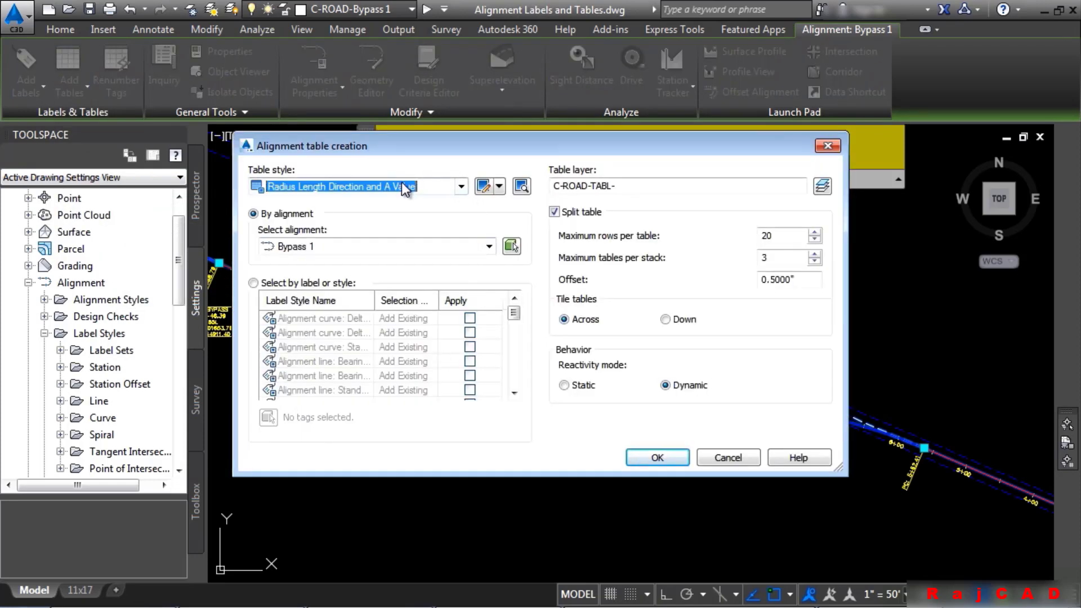
left_click(413, 185)
left_click(414, 183)
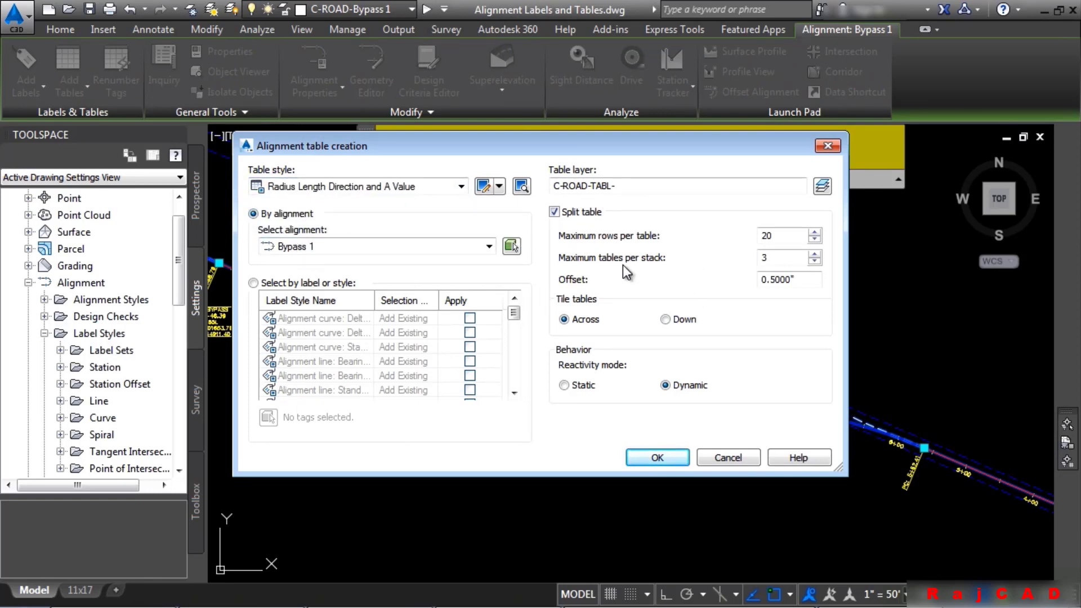
left_click(566, 215)
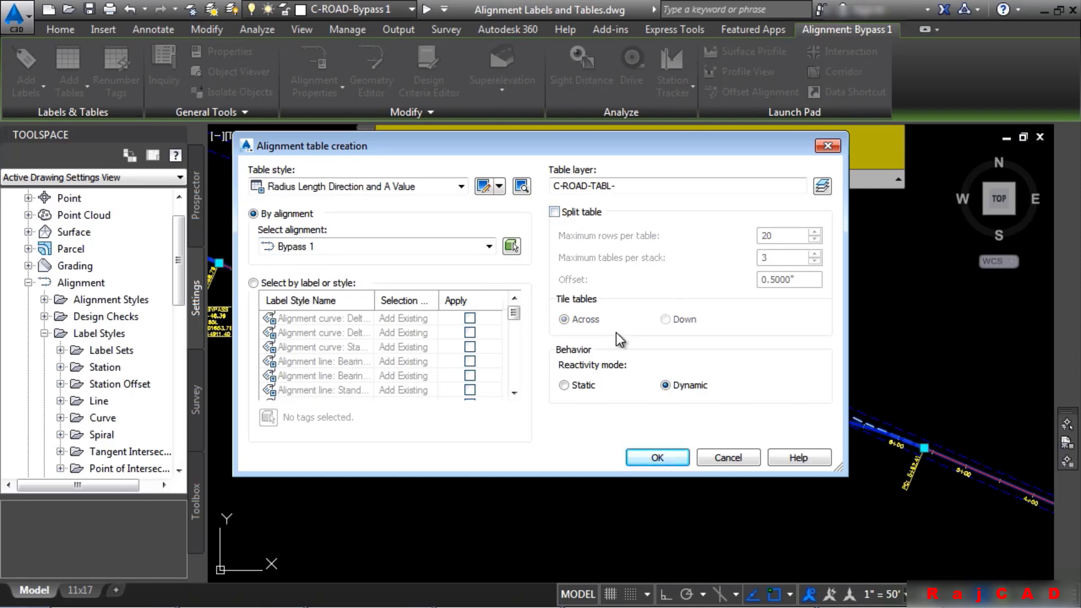
left_click(629, 458)
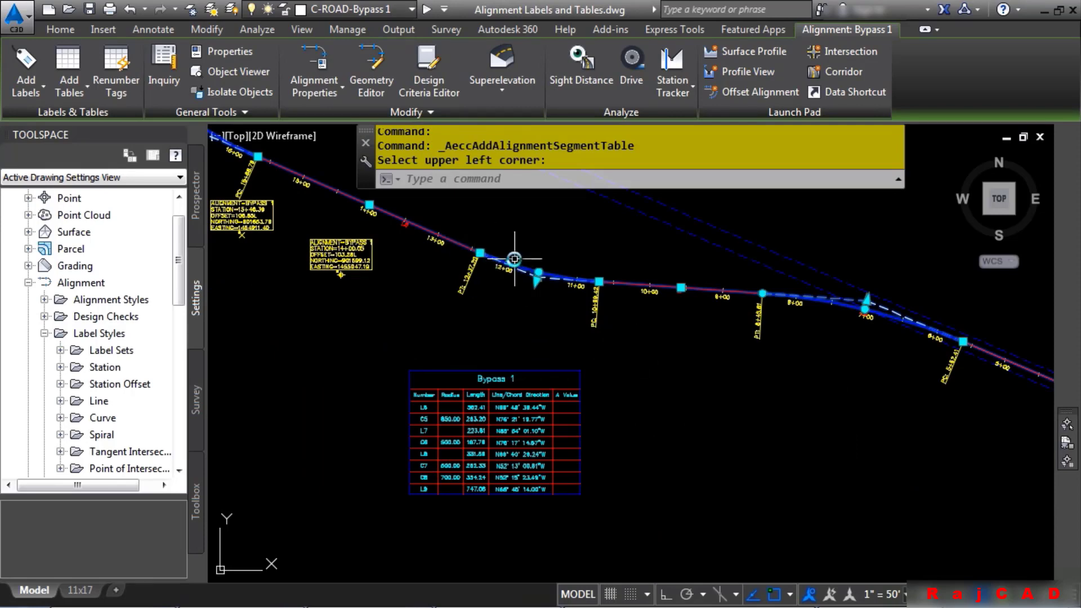
Examine the segment tags and table, and the Line label styles down to the child style of Bearing over Distance
scroll(579, 374, "up", 4)
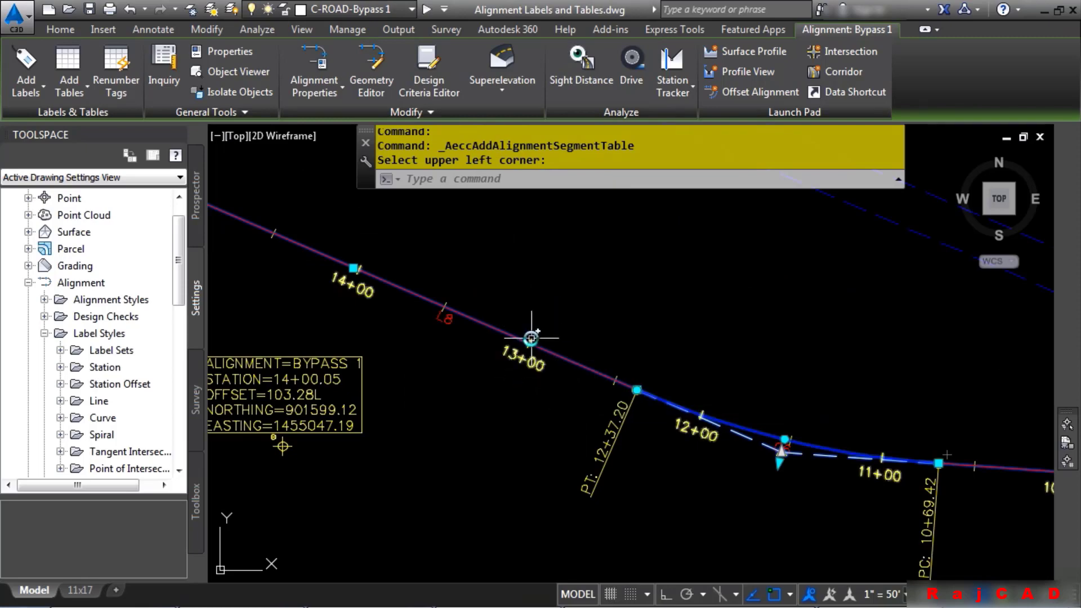
middle_click_drag(529, 370, 531, 145)
scroll(727, 429, "down", 3)
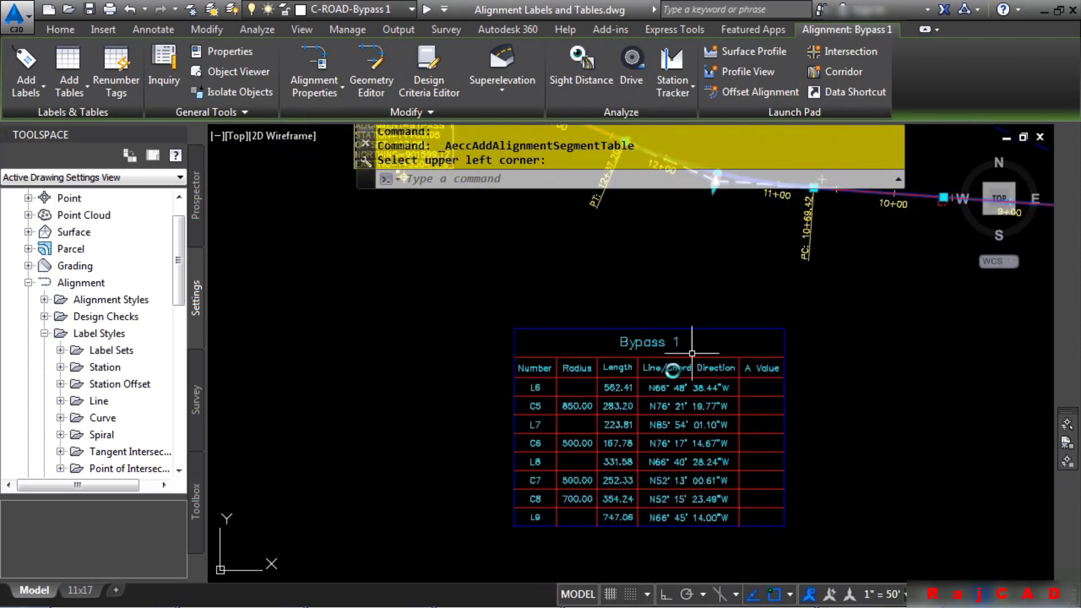
scroll(642, 412, "down", 1)
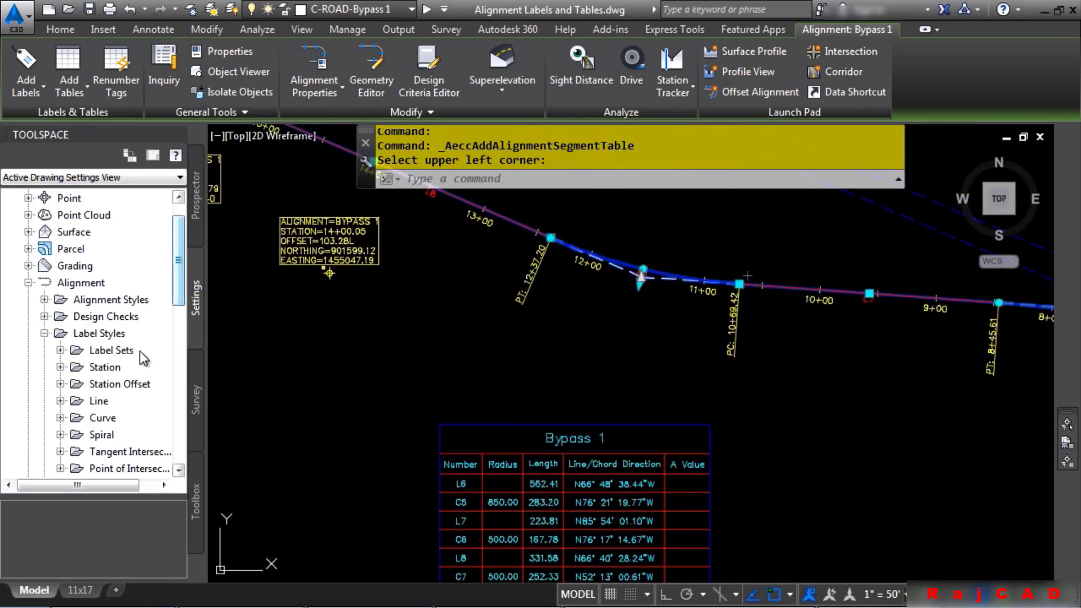
scroll(64, 360, "down", 3)
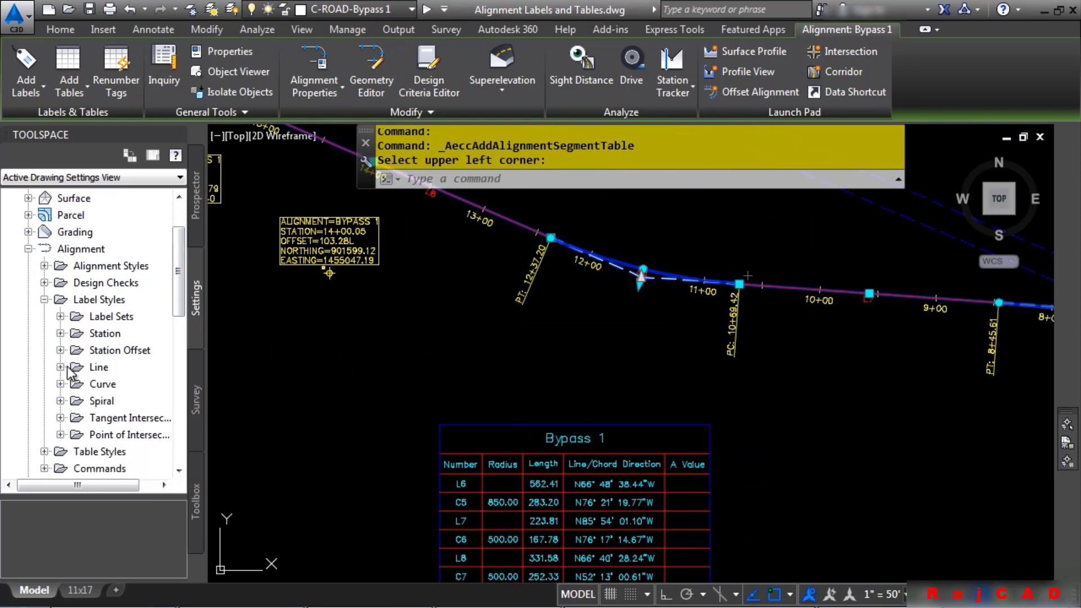
left_click(59, 350)
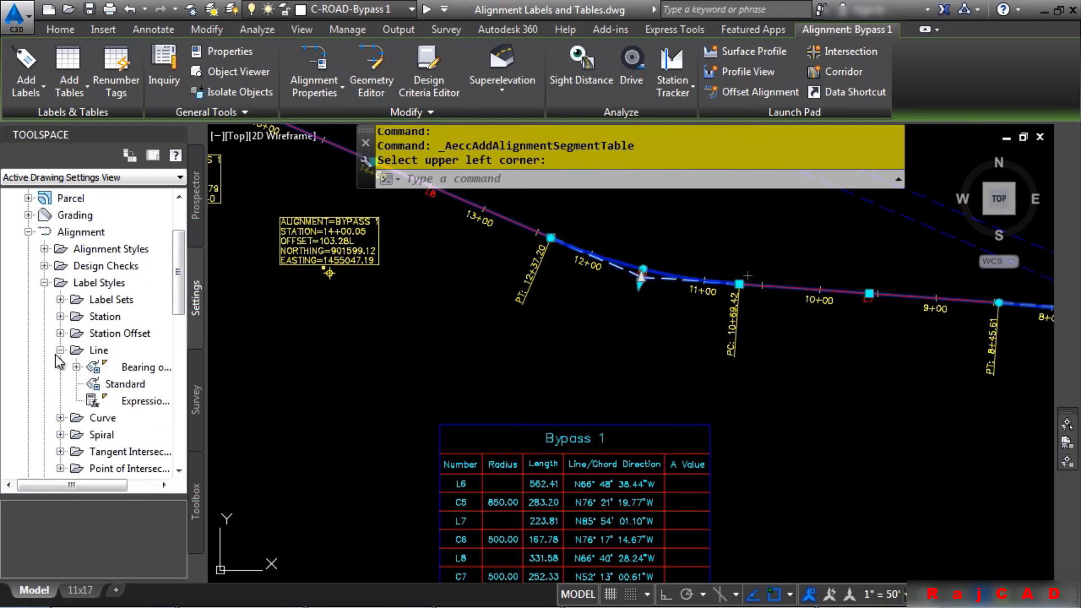
left_click_drag(207, 438, 269, 438)
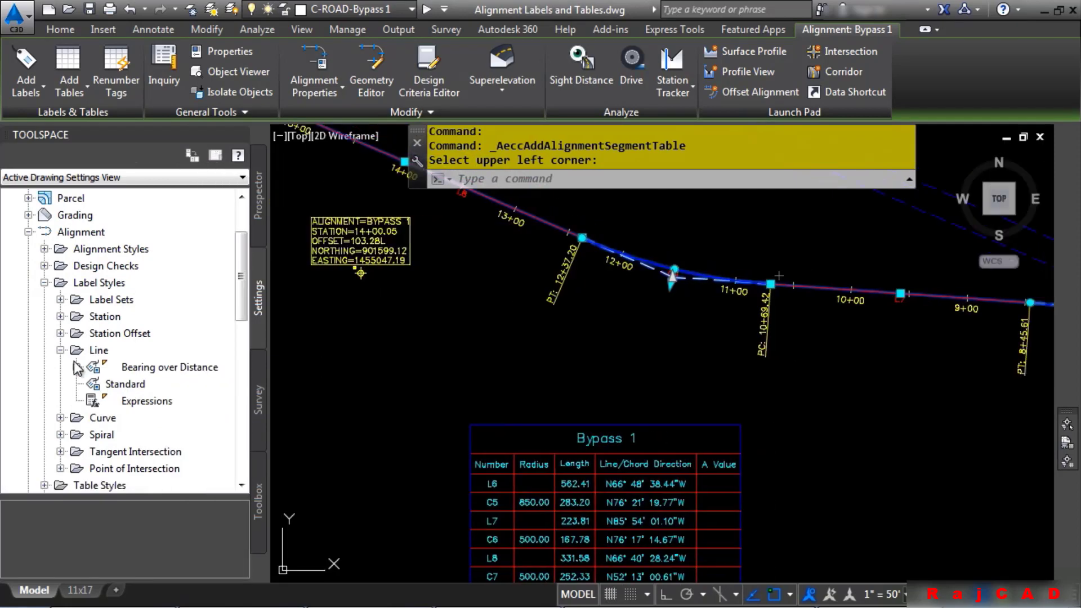
left_click(76, 367)
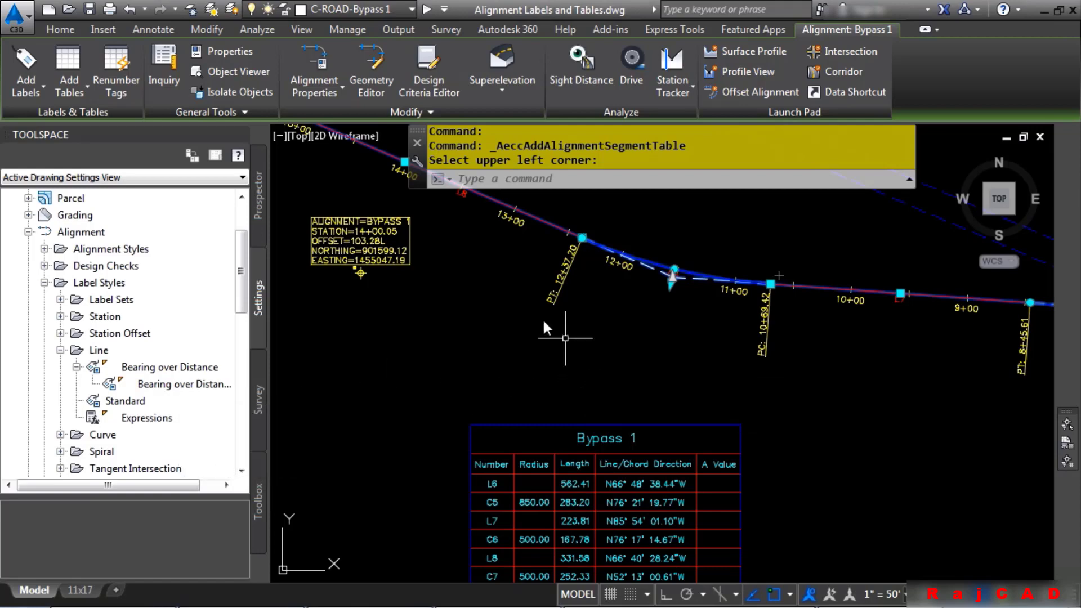
key("Escape")
key("Escape")
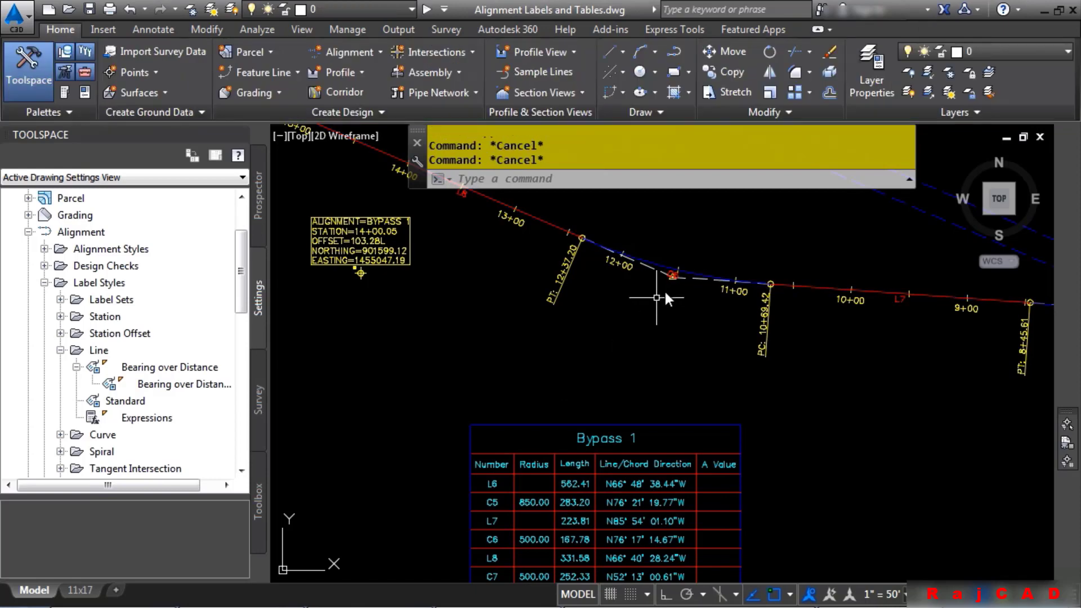
Select the L7 tangent tag label between stations 10+00 and 9+00 for tag renumbering
middle_click_drag(656, 298, 478, 352)
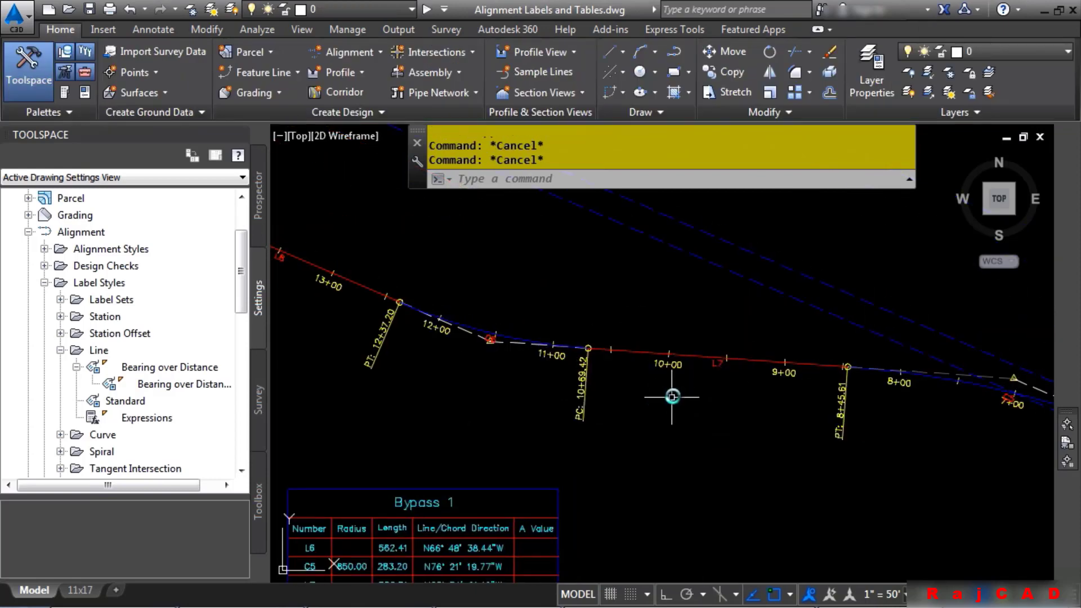
left_click(718, 365)
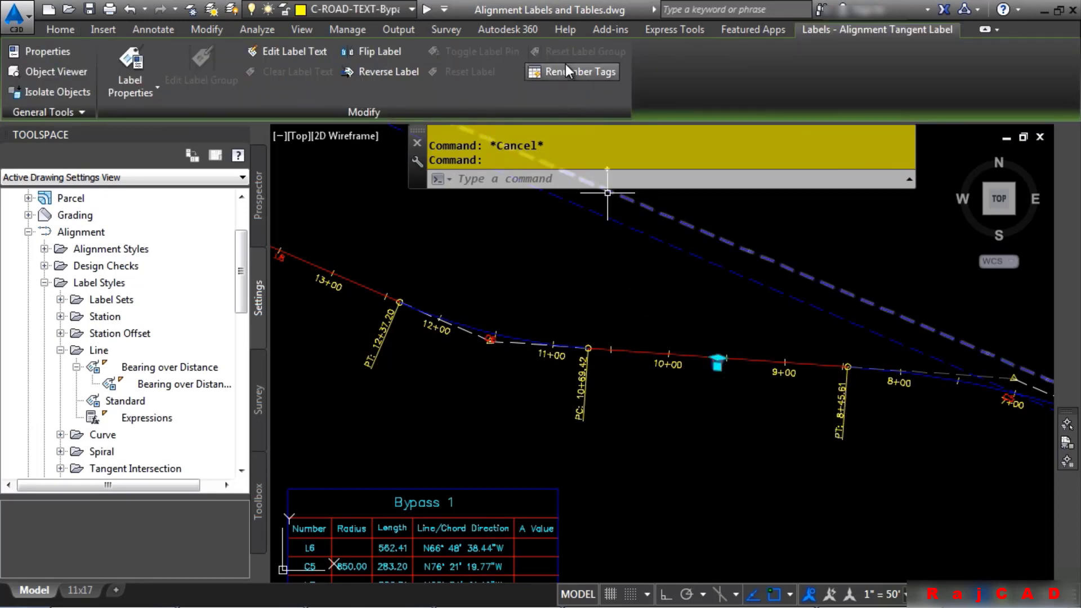